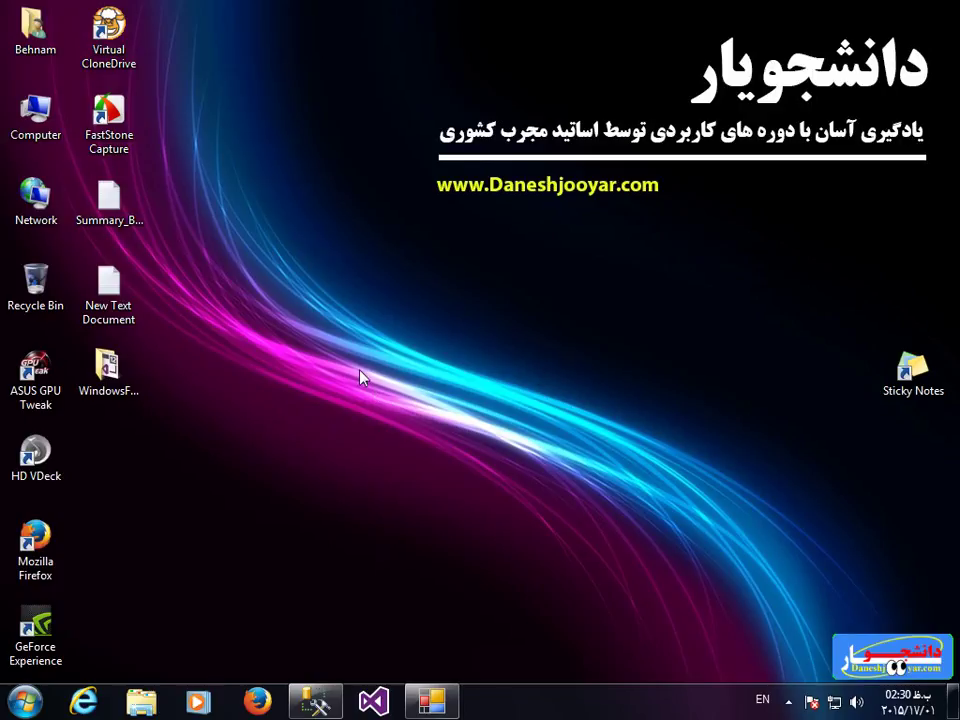
Switch to SQL Server Management Studio and connect to the preset Database Engine server with Windows Authentication
{"action": "mouse_move", "coordinate": [316, 703]}
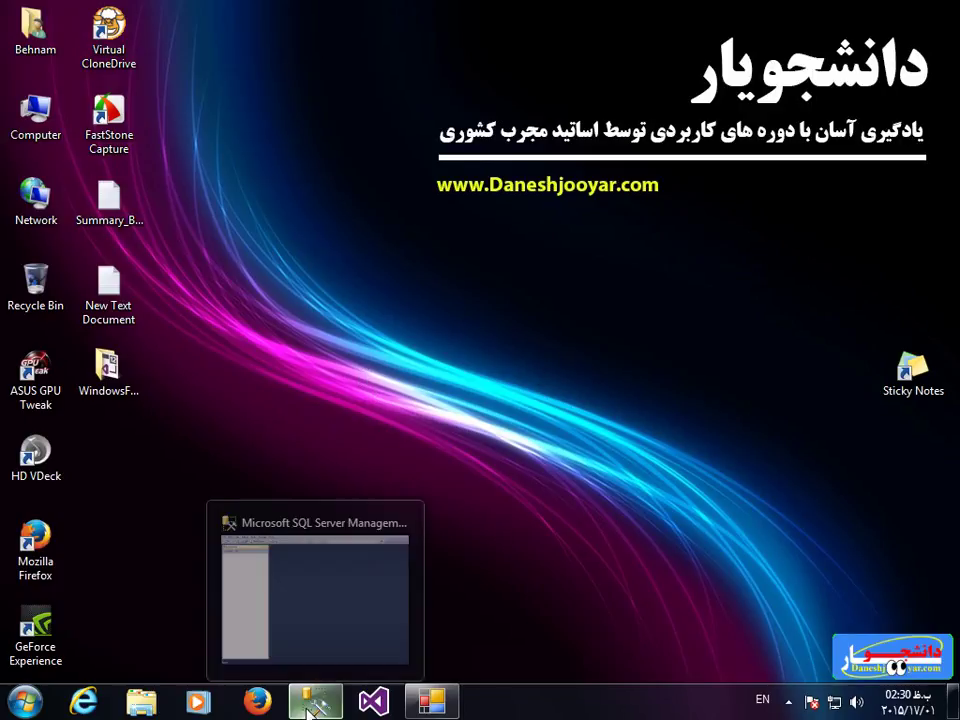
{"action": "mouse_move", "coordinate": [298, 538]}
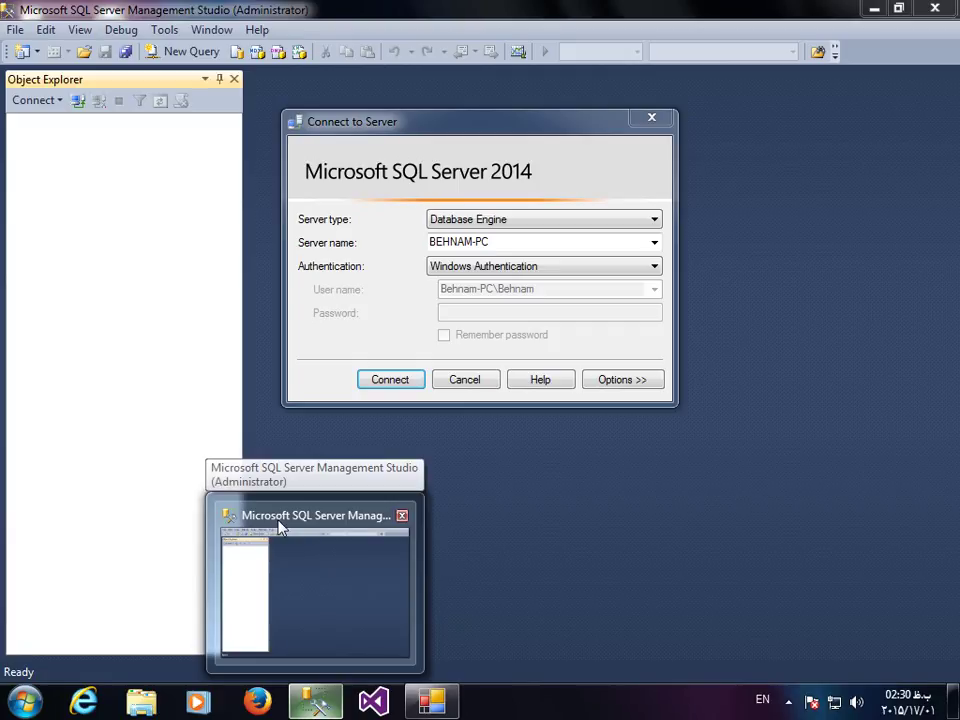
{"action": "left_click", "coordinate": [350, 563]}
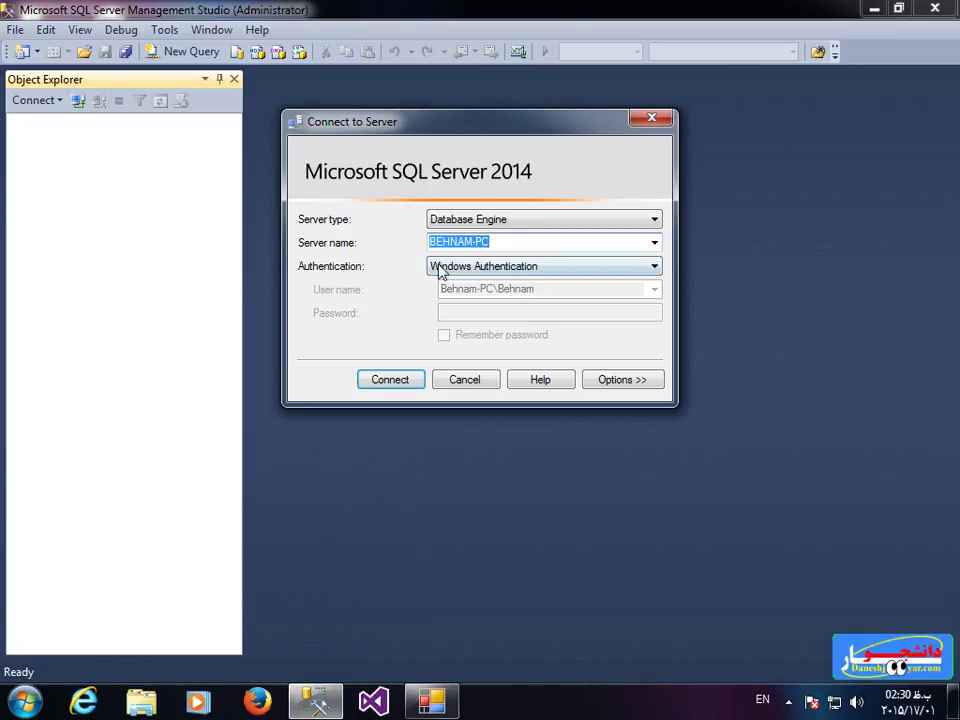
{"action": "left_click", "coordinate": [393, 381]}
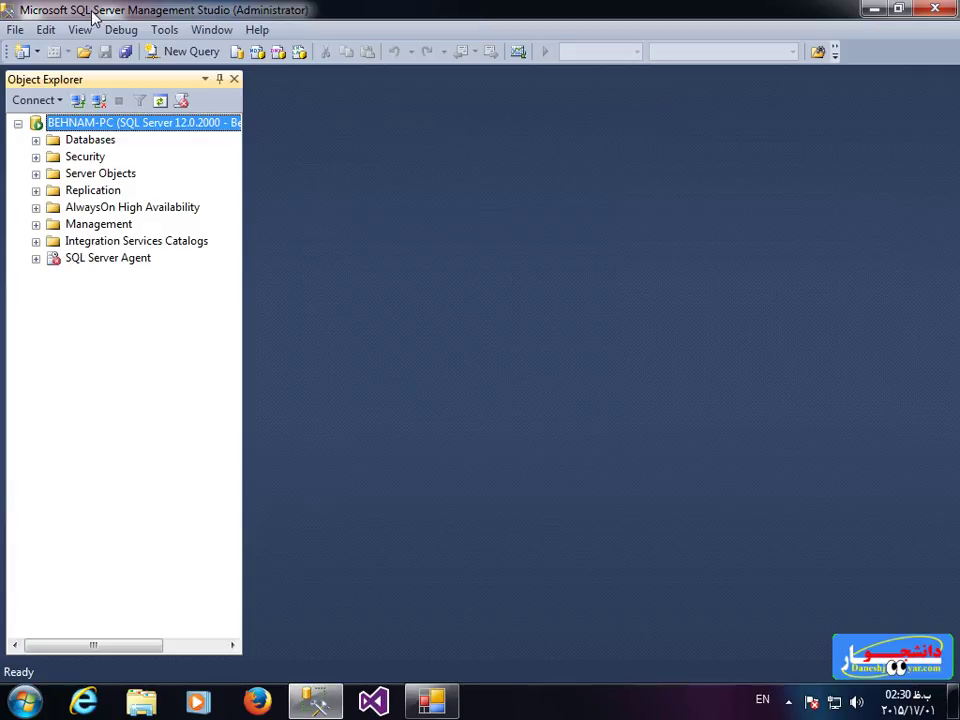
{"action": "left_click", "coordinate": [14, 30]}
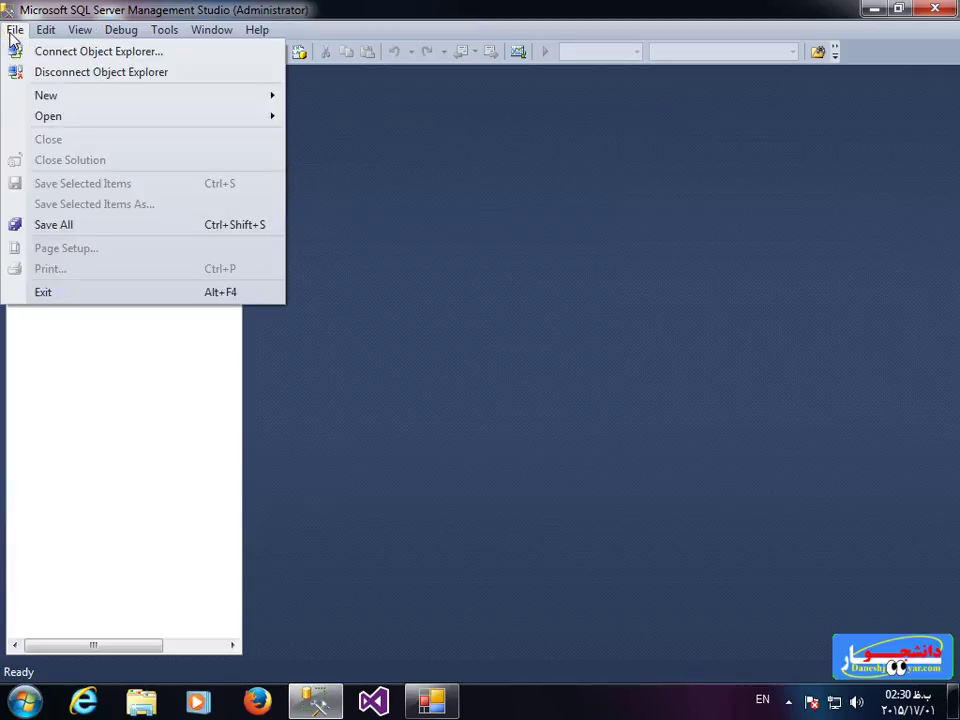
{"action": "left_click", "coordinate": [408, 206]}
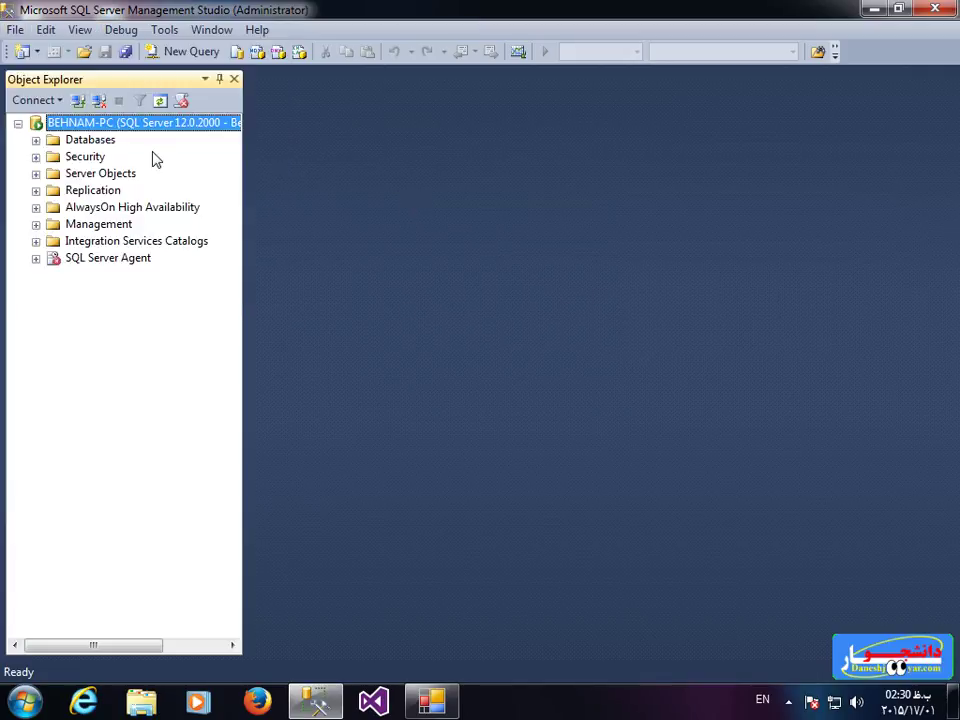
{"action": "left_click", "coordinate": [13, 29]}
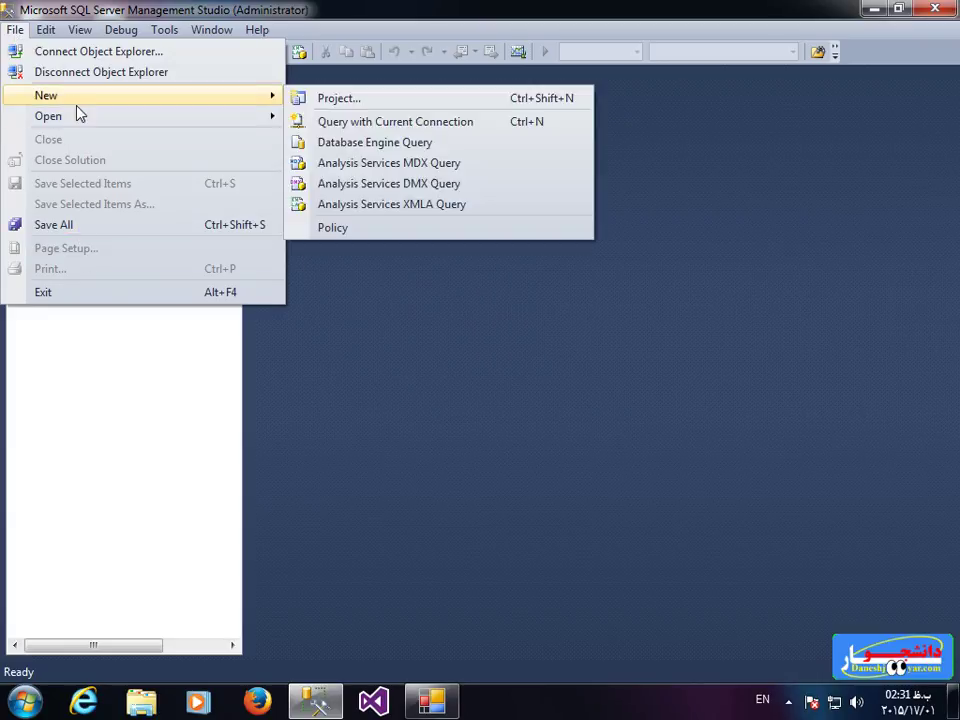
{"action": "mouse_move", "coordinate": [105, 116]}
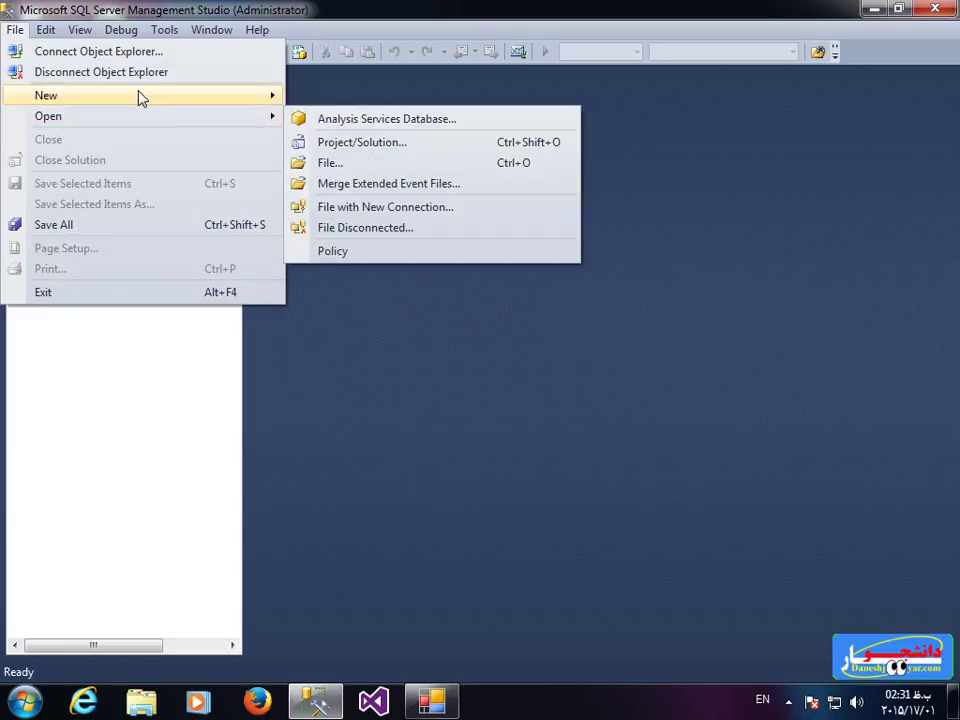
{"action": "left_click", "coordinate": [392, 321]}
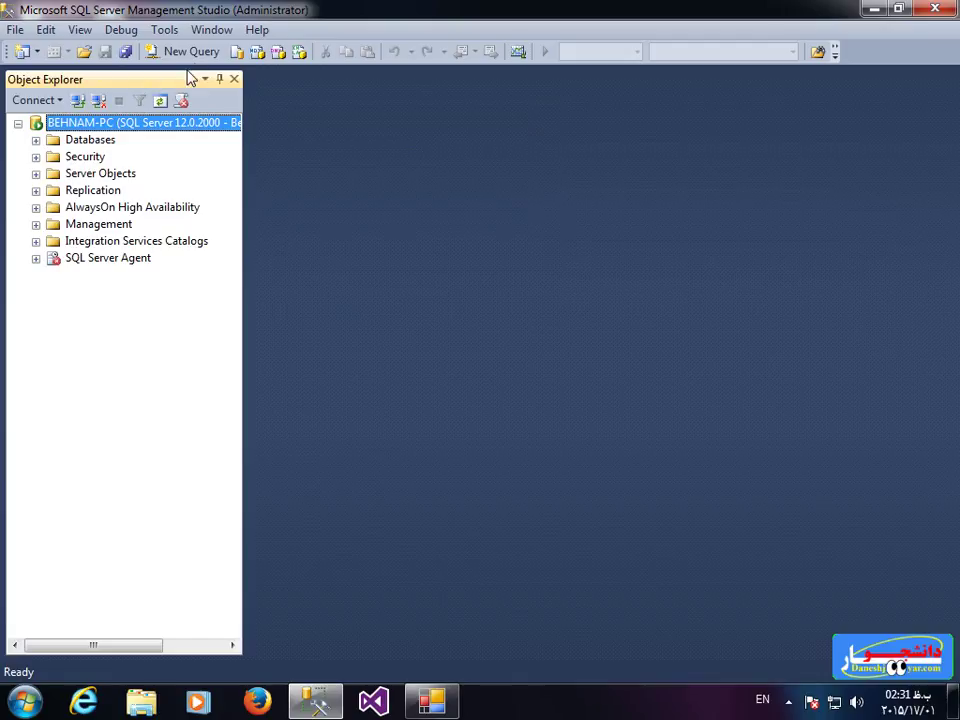
{"action": "left_click", "coordinate": [45, 30]}
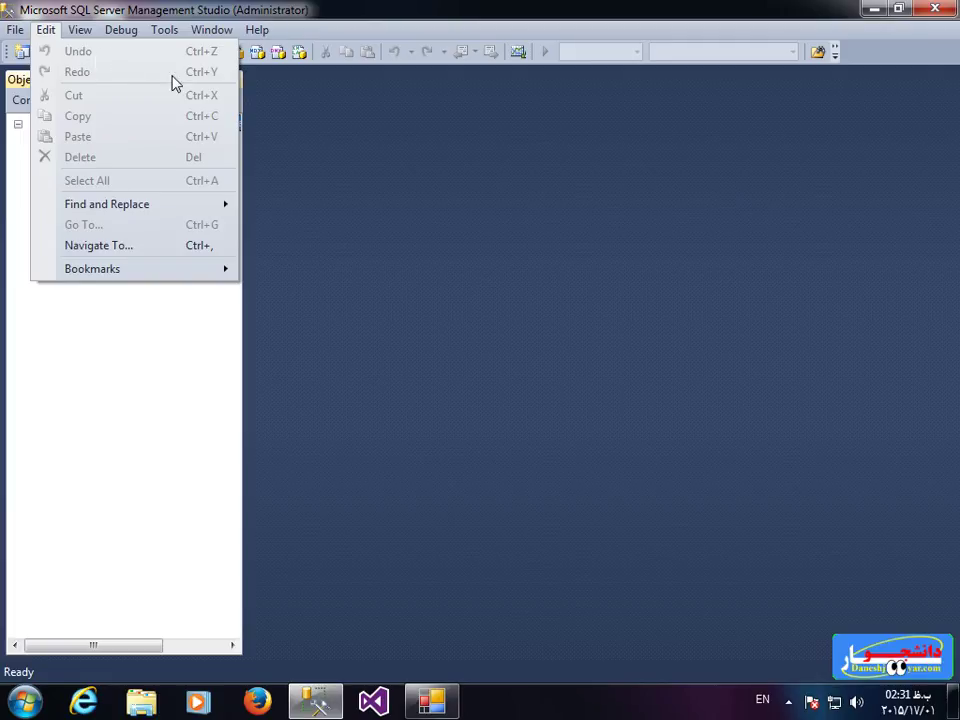
{"action": "left_click", "coordinate": [80, 31]}
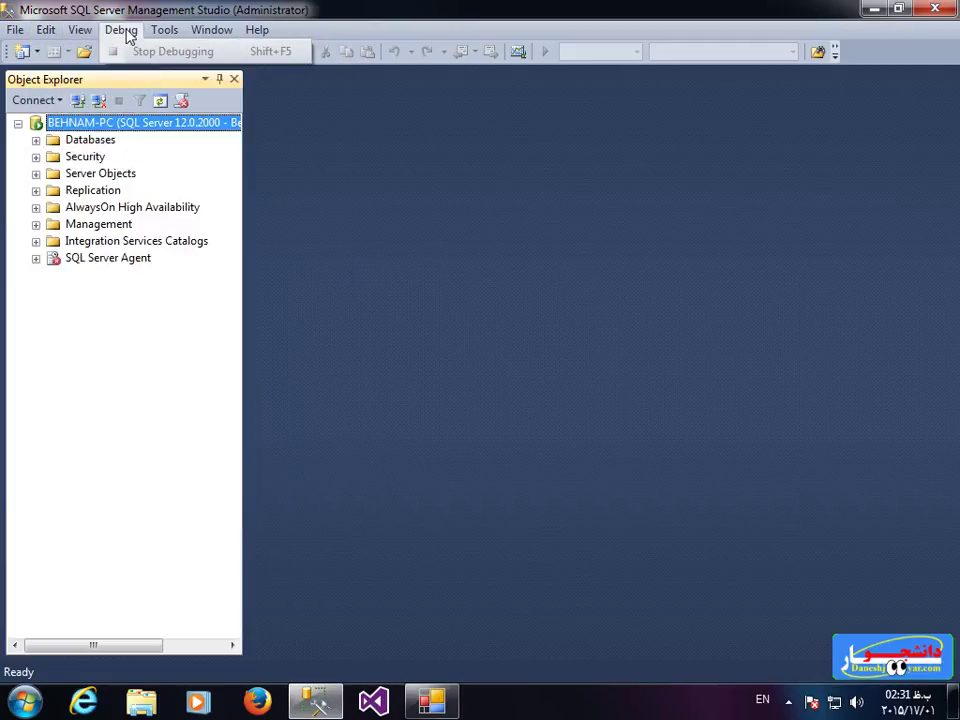
{"action": "left_click", "coordinate": [80, 31]}
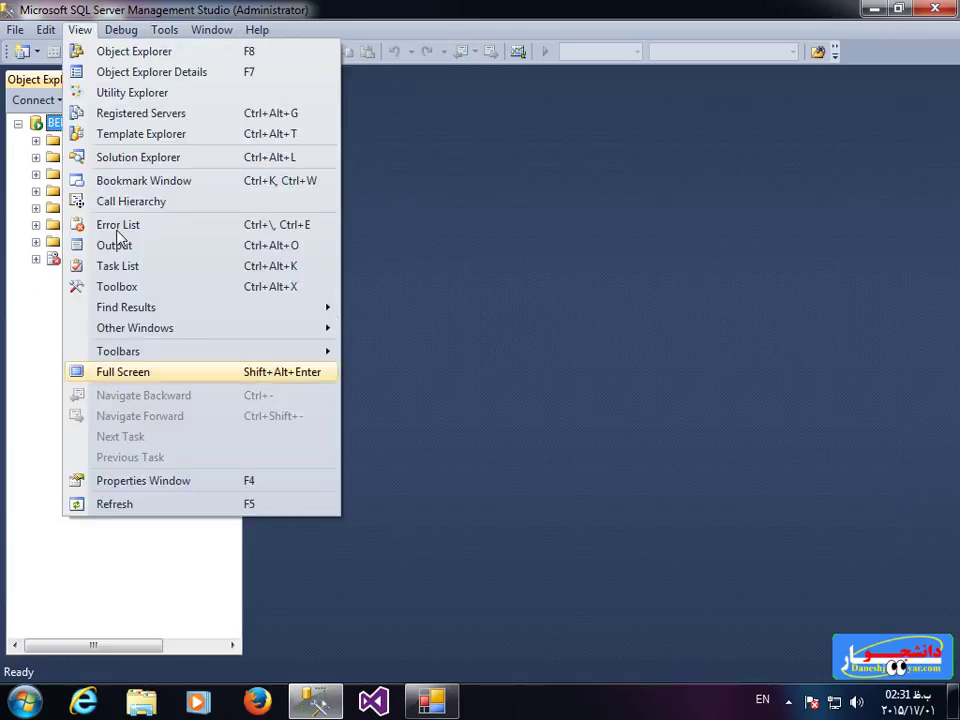
{"action": "left_click", "coordinate": [437, 151]}
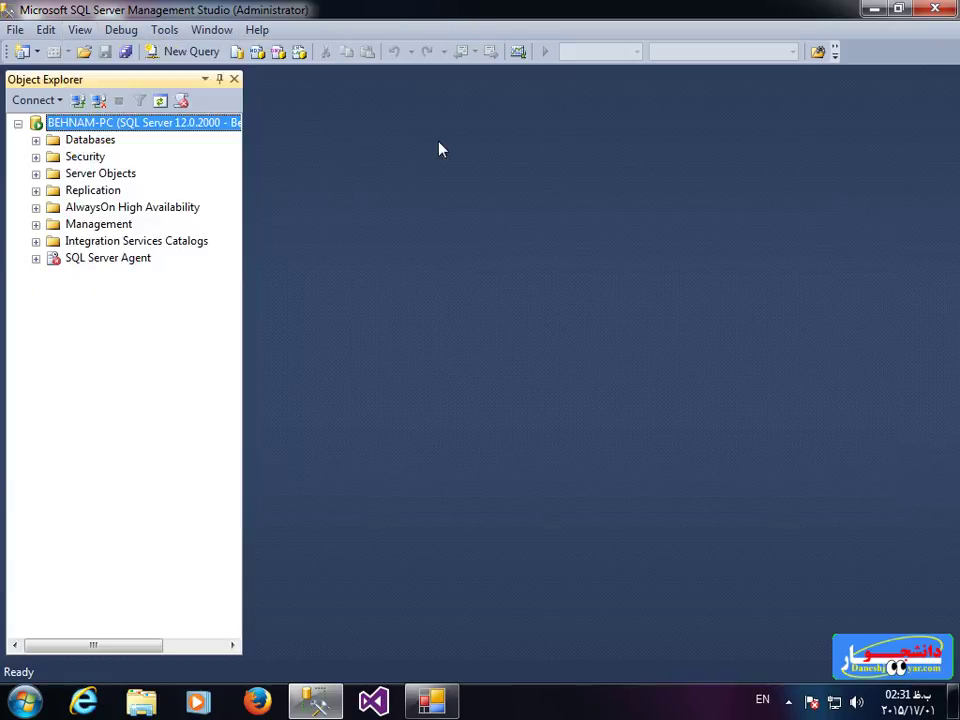
Close the Object Explorer pane and reopen it
{"action": "left_click", "coordinate": [234, 79]}
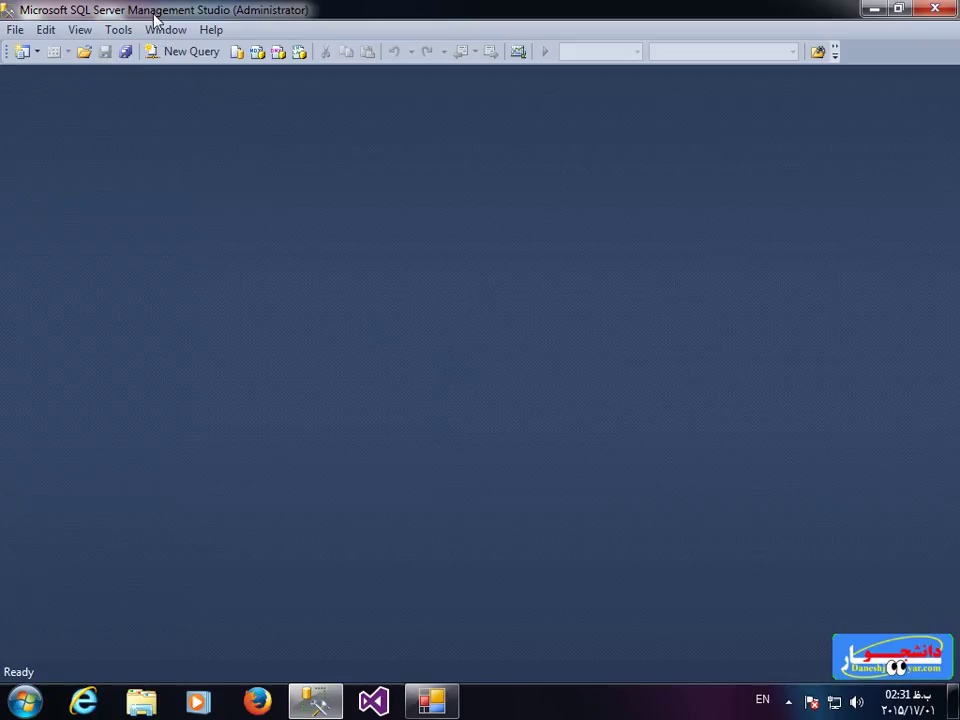
{"action": "left_click", "coordinate": [82, 34]}
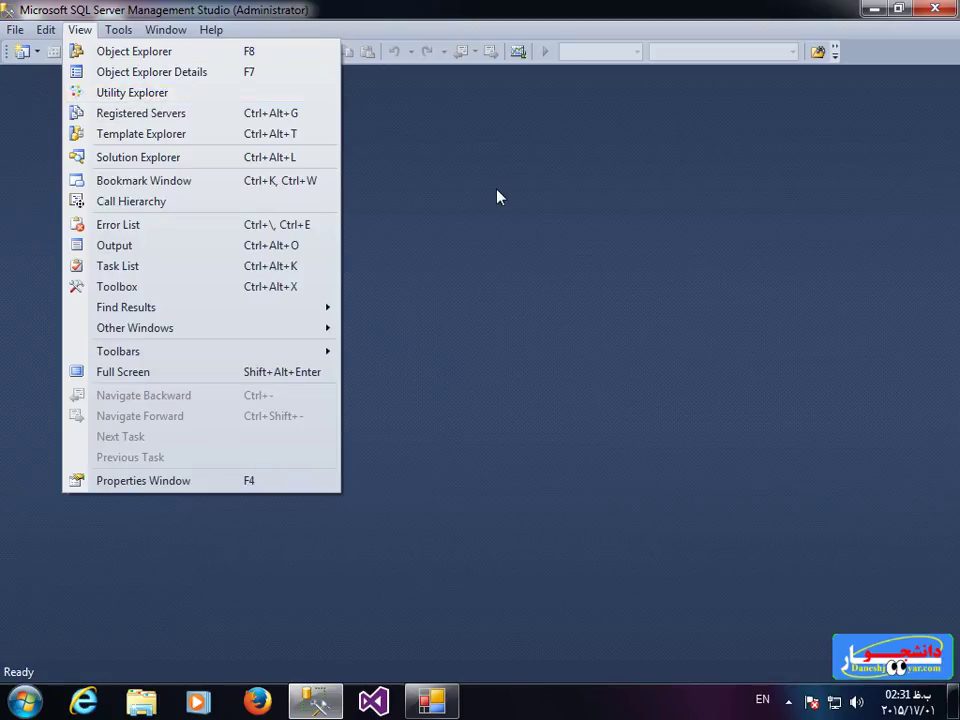
{"action": "left_click", "coordinate": [445, 214]}
{"action": "key", "text": "F8"}
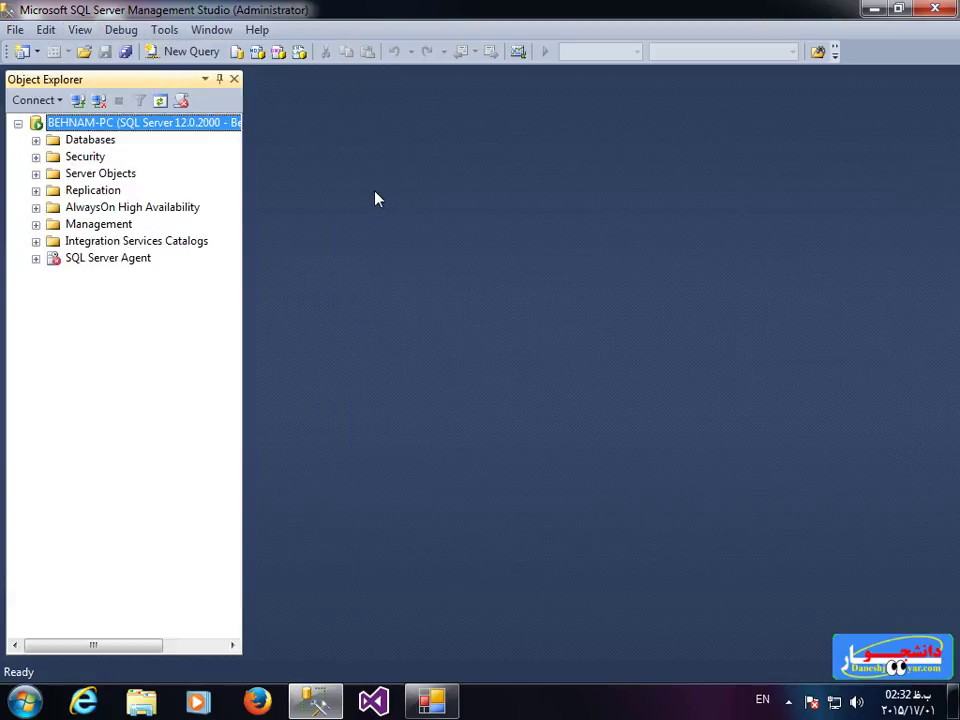
Show the Object Explorer Details pane for the connected server
{"action": "left_click", "coordinate": [36, 141]}
{"action": "left_click", "coordinate": [36, 141]}
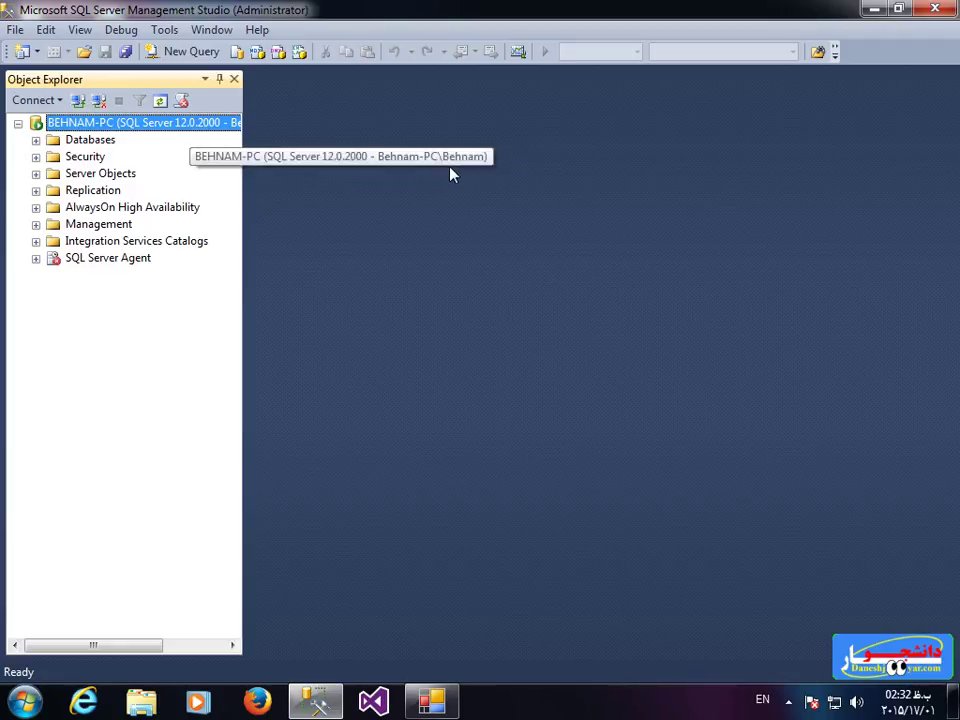
{"action": "left_click", "coordinate": [122, 31]}
{"action": "mouse_move", "coordinate": [90, 42]}
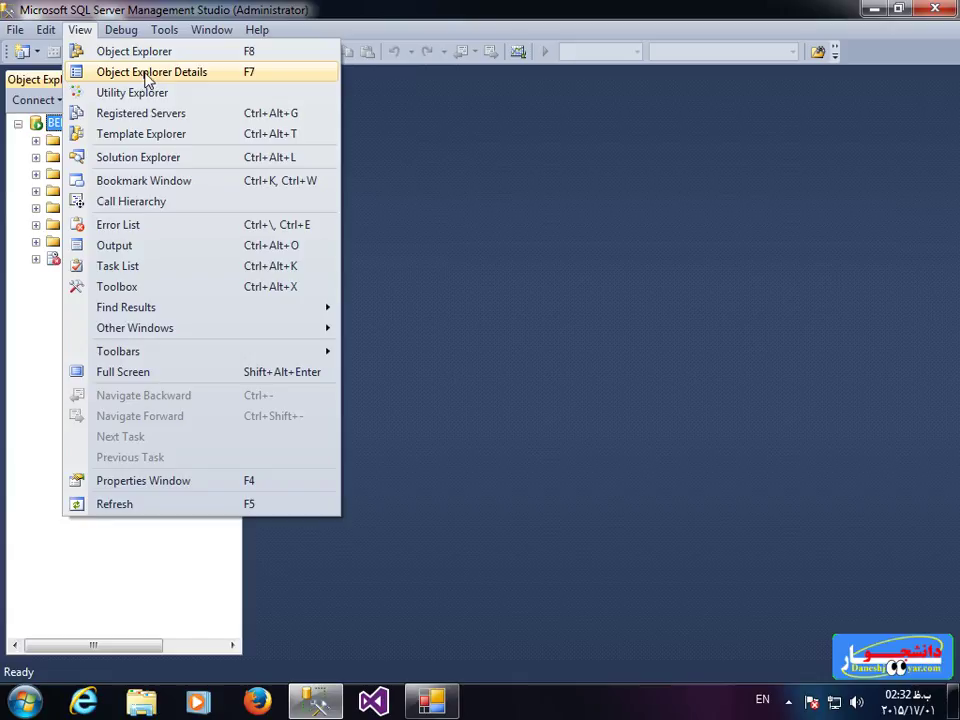
{"action": "left_click", "coordinate": [218, 74]}
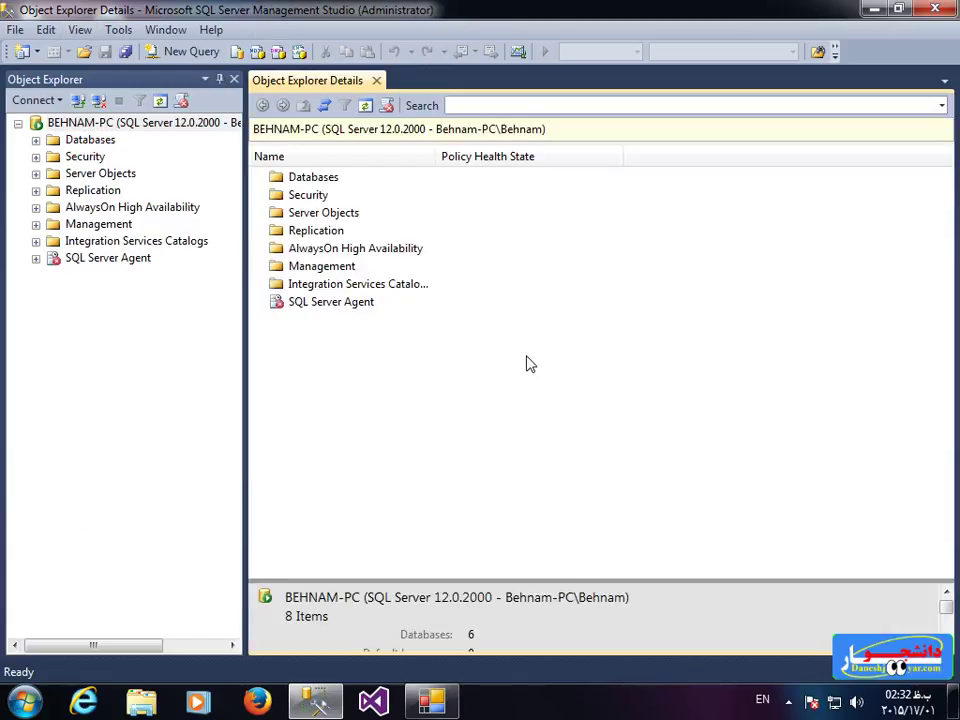
View the contents of the Databases folder in the details pane and in the Object Explorer tree
{"action": "left_click_drag", "start_coordinate": [482, 355], "coordinate": [346, 230]}
{"action": "left_click", "coordinate": [588, 334]}
{"action": "double_click", "coordinate": [310, 180]}
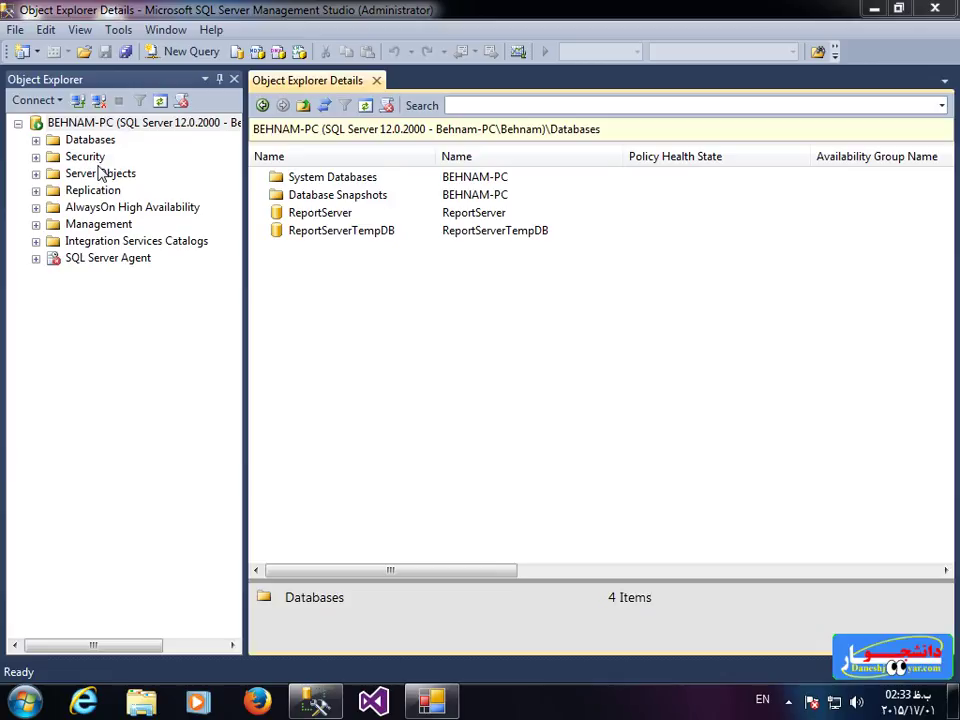
{"action": "left_click", "coordinate": [36, 140]}
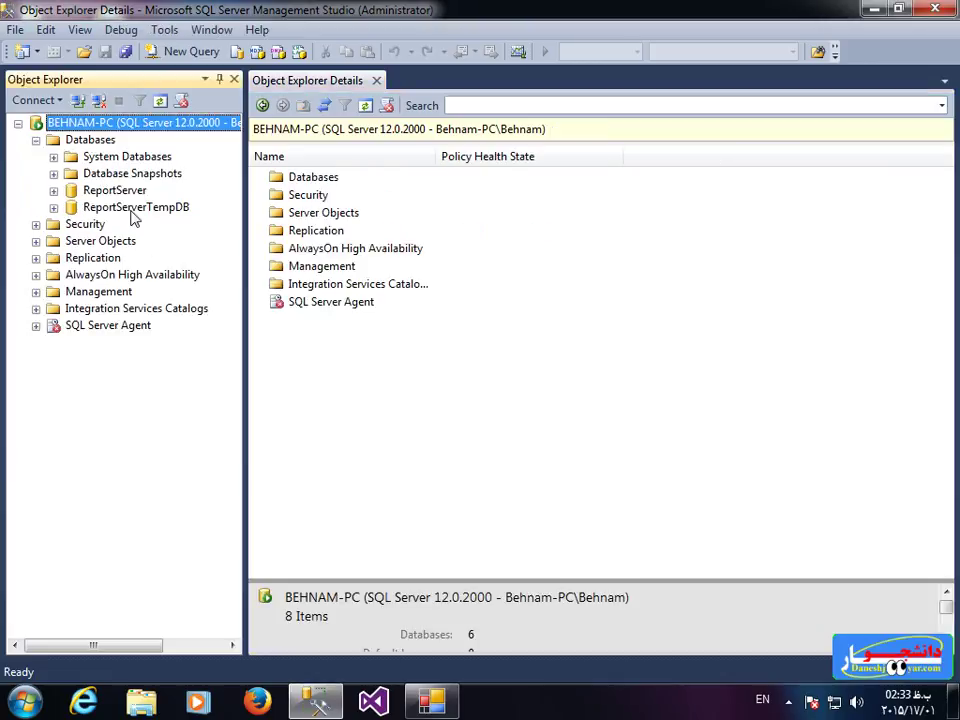
{"action": "left_click", "coordinate": [36, 141]}
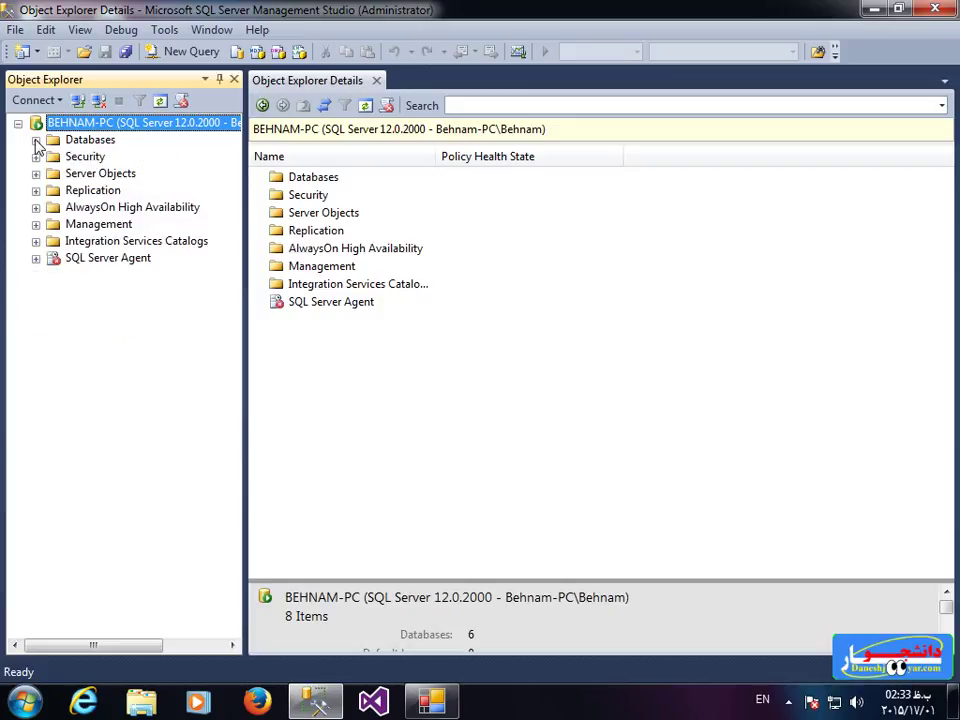
Minimize Management Studio and start Sticky Notes from the desktop, enlarging the blank note and moving it clear of the desktop icons
{"action": "left_click", "coordinate": [872, 10]}
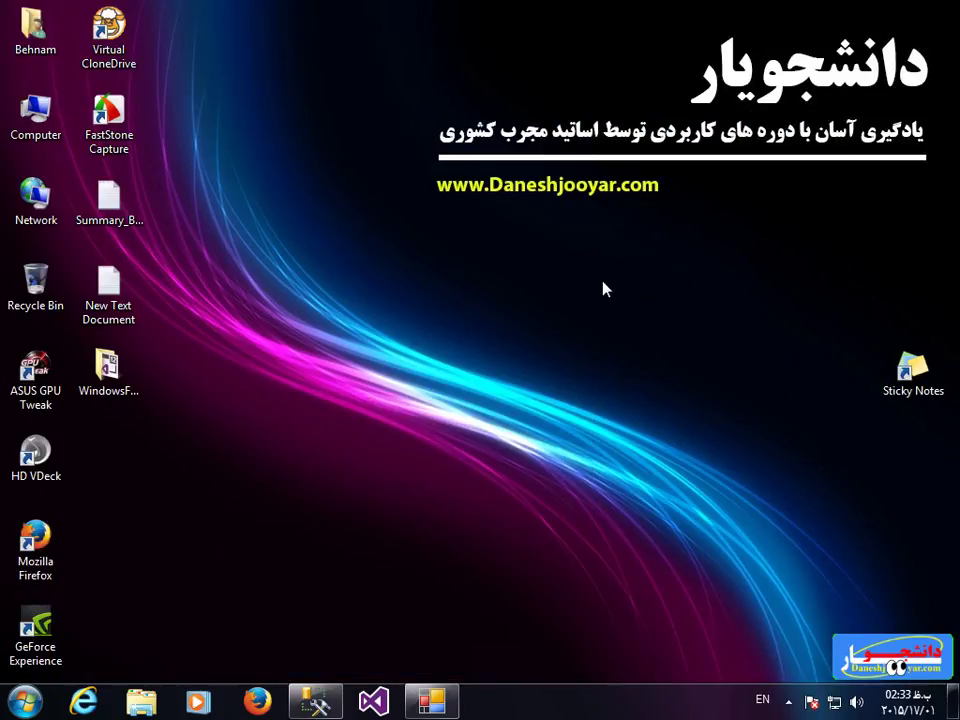
{"action": "right_click", "coordinate": [500, 348]}
{"action": "left_click", "coordinate": [567, 392]}
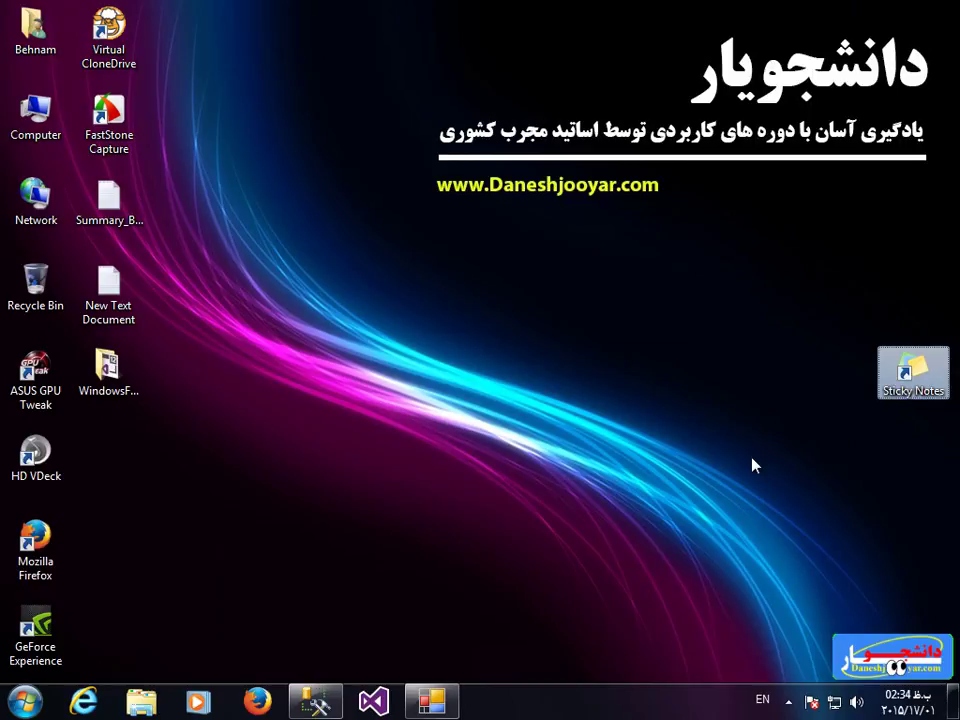
{"action": "double_click", "coordinate": [893, 374]}
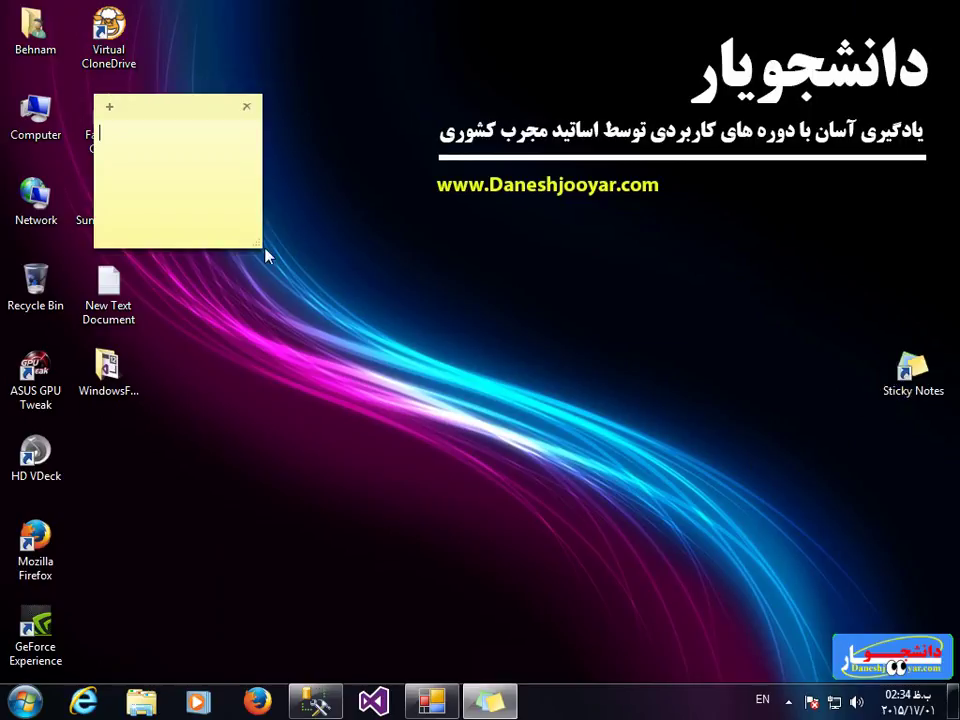
{"action": "left_click_drag", "start_coordinate": [265, 249], "coordinate": [469, 390]}
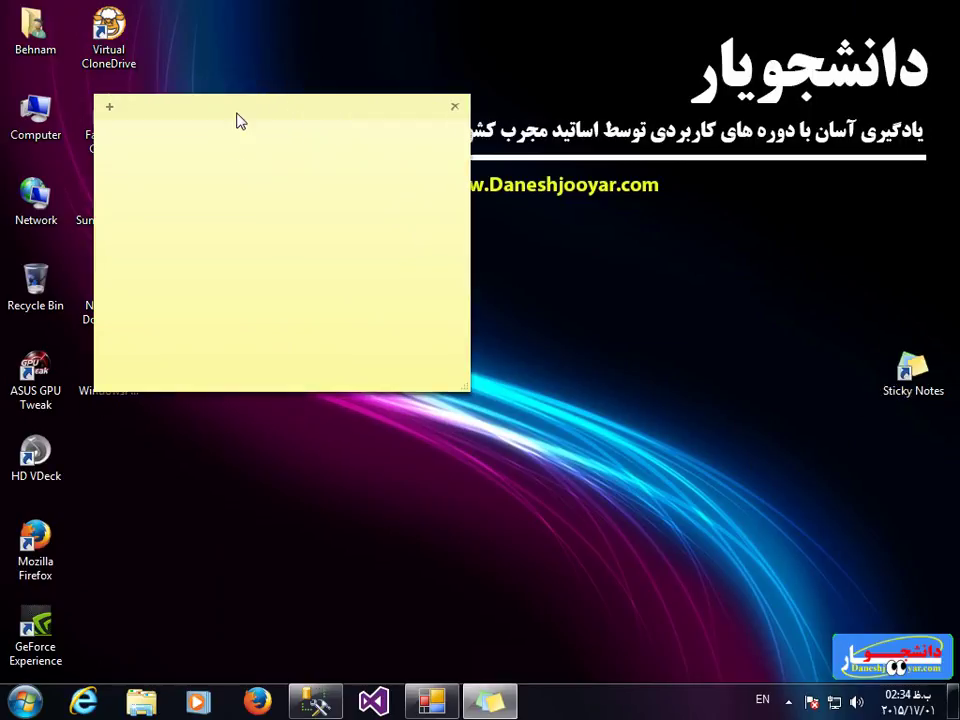
{"action": "left_click_drag", "start_coordinate": [238, 118], "coordinate": [330, 133]}
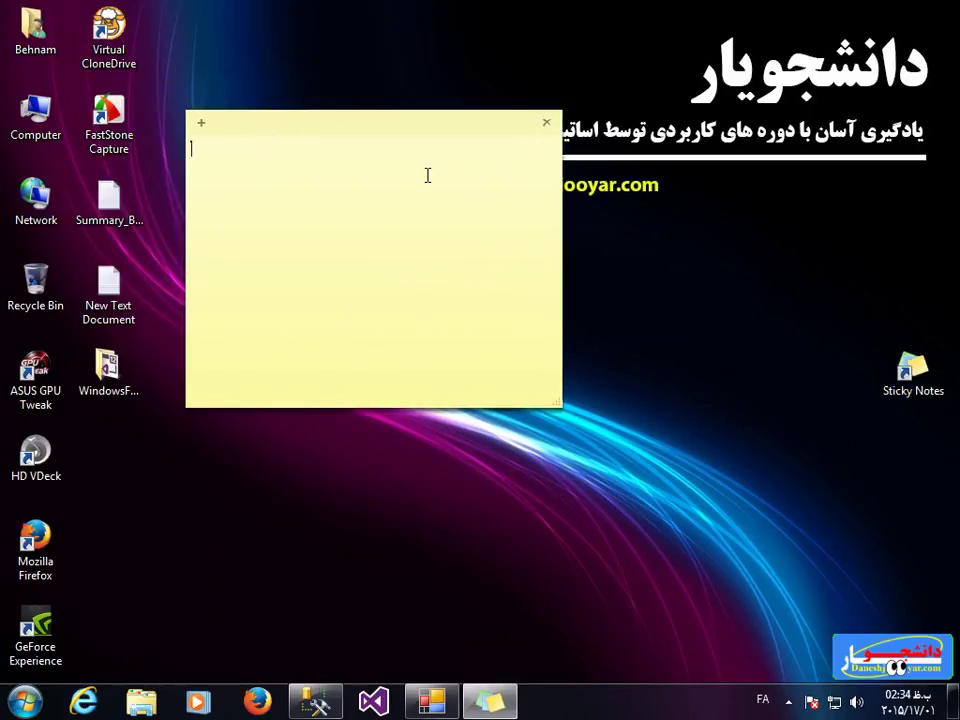
Write the terms فیلد, رکورد, جدول and پایگاه داده on separate lines of the note
{"action": "type", "text": "فیب"}
{"action": "key", "text": "BackSpace"}
{"action": "type", "text": "لد"}
{"action": "type", "text": "رکو"}
{"action": "type", "text": "رد"}
{"action": "type", "text": "ول"}
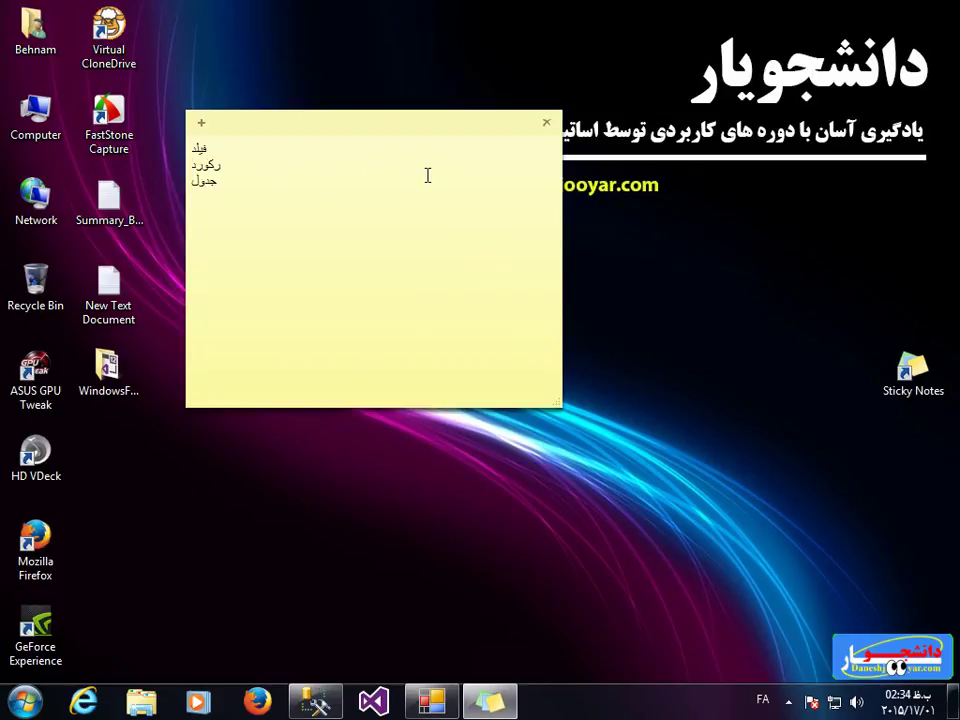
{"action": "type", "text": "پایگاه دادخ"}
{"action": "key", "text": "BackSpace"}
{"action": "type", "text": "ه"}
Add a second blank note, move it slightly higher beside the first one and set the input language to Persian
{"action": "left_click", "coordinate": [201, 122]}
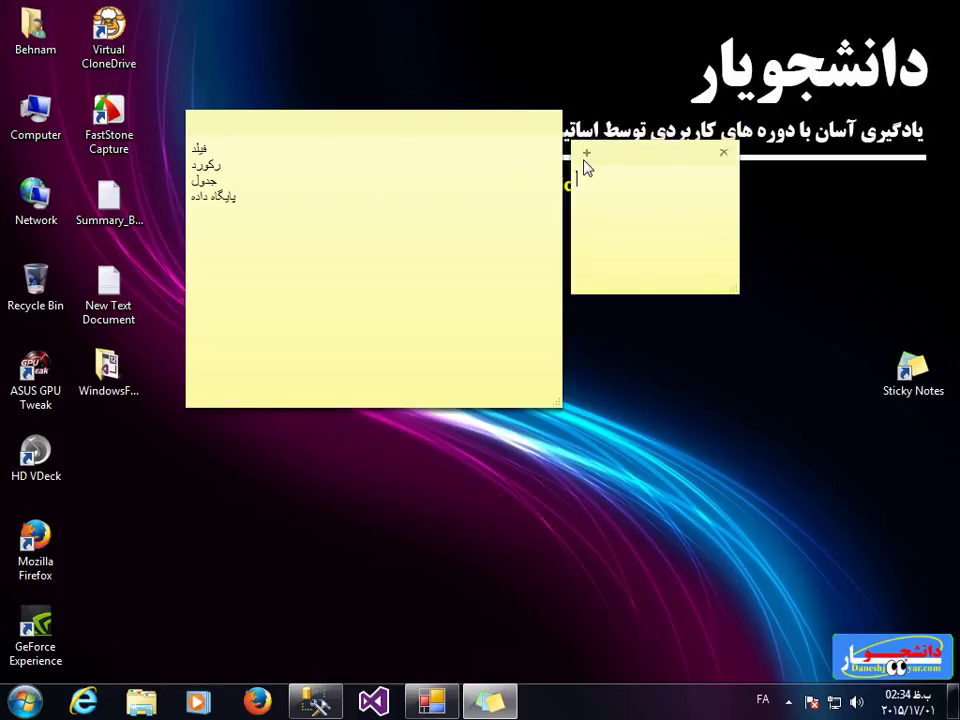
{"action": "left_click", "coordinate": [210, 143]}
{"action": "mouse_move", "coordinate": [669, 156]}
{"action": "left_click_drag", "start_coordinate": [669, 156], "coordinate": [670, 138]}
{"action": "key", "text": "alt+shift"}
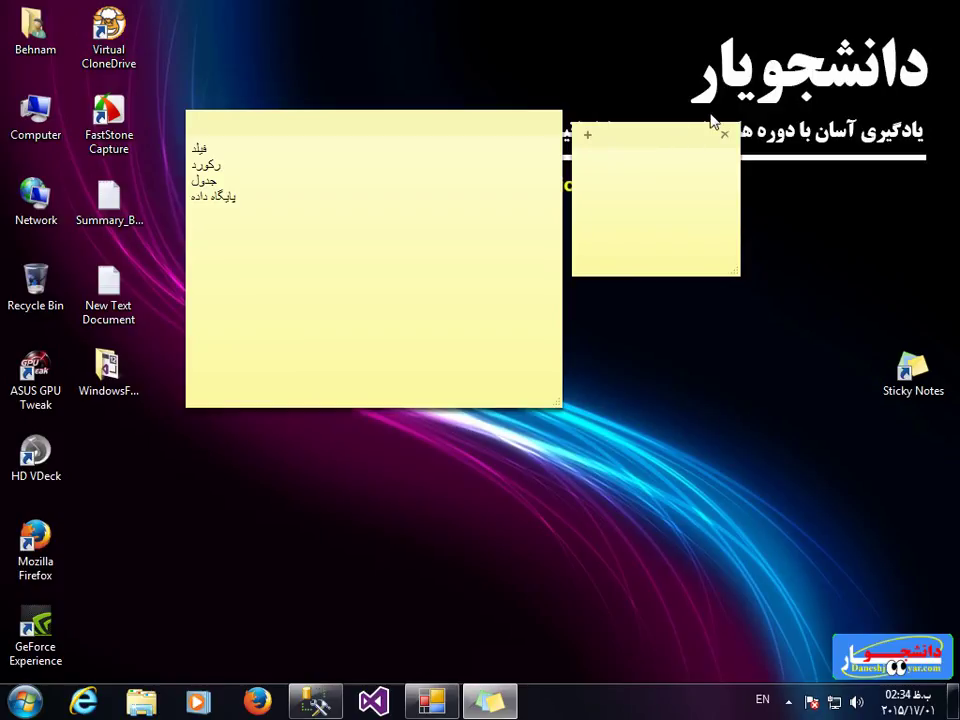
{"action": "key", "text": "alt+shift"}
Write the heading «دانشجو :» in the second note, followed by the first item «۱- کد دانشجو» on its own line
{"action": "type", "text": "دانشجو"}
{"action": "key", "text": "BackSpace"}
{"action": "key", "text": "BackSpace"}
{"action": "type", "text": "جو :"}
{"action": "key", "text": "Return"}
{"action": "type", "text": "۱- کد دانشجو"}
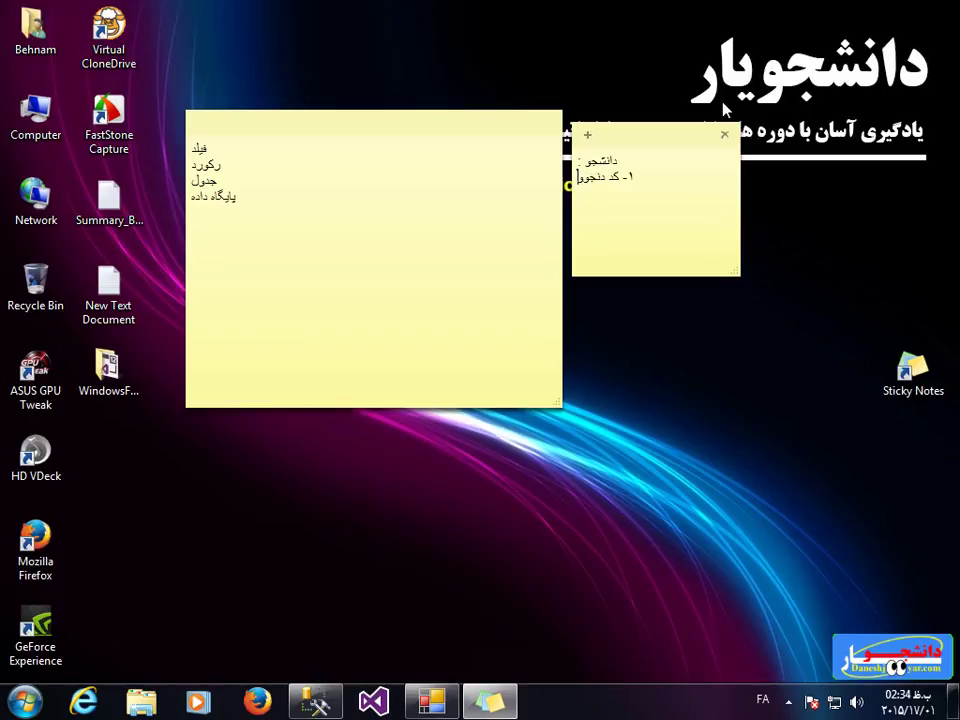
{"action": "key", "text": "BackSpace"}
{"action": "key", "text": "BackSpace"}
{"action": "key", "text": "BackSpace"}
{"action": "key", "text": "BackSpace"}
{"action": "key", "text": "BackSpace"}
{"action": "type", "text": "ر"}
{"action": "key", "text": "BackSpace"}
{"action": "type", "text": "انشجو"}
Add the items «۲- نام», «۳- فامیلی» and «۴- ش ش» on separate lines below the student code item
{"action": "key", "text": "Return"}
{"action": "type", "text": "۲- نا"}
{"action": "key", "text": "Return"}
{"action": "type", "text": "م "}
{"action": "type", "text": "۳-"}
{"action": "type", "text": " ف"}
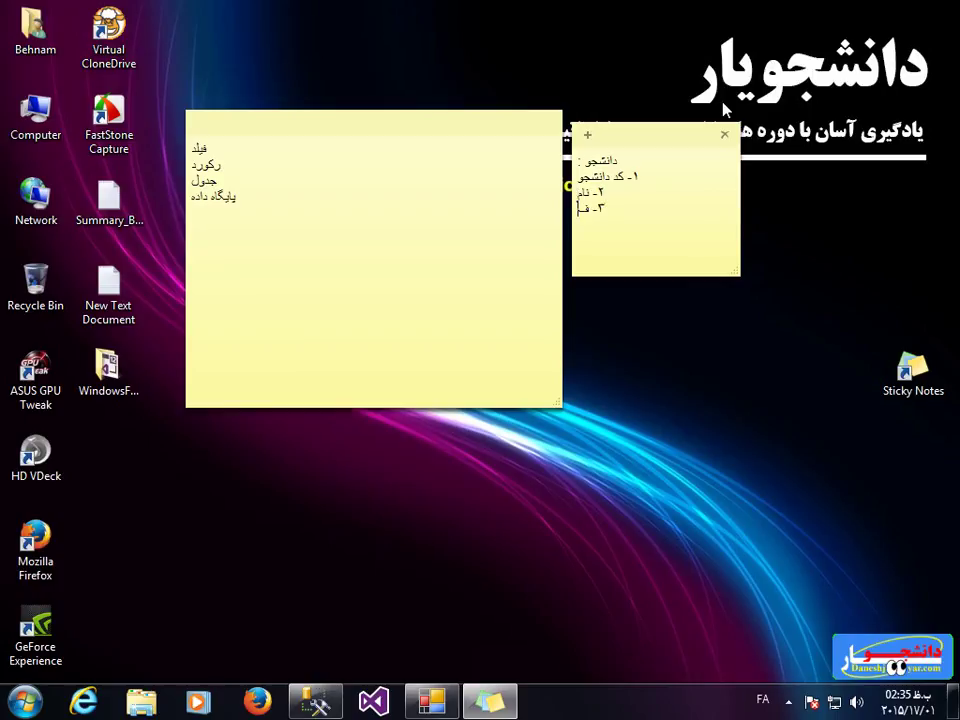
{"action": "type", "text": "امیلی "}
{"action": "type", "text": "۴-"}
{"action": "type", "text": " تل"}
{"action": "type", "text": "فن"}
Highlight the four numbered items and the دانشجو heading in the second note and relate them to the term فیلد
{"action": "left_click_drag", "start_coordinate": [645, 229], "coordinate": [570, 188]}
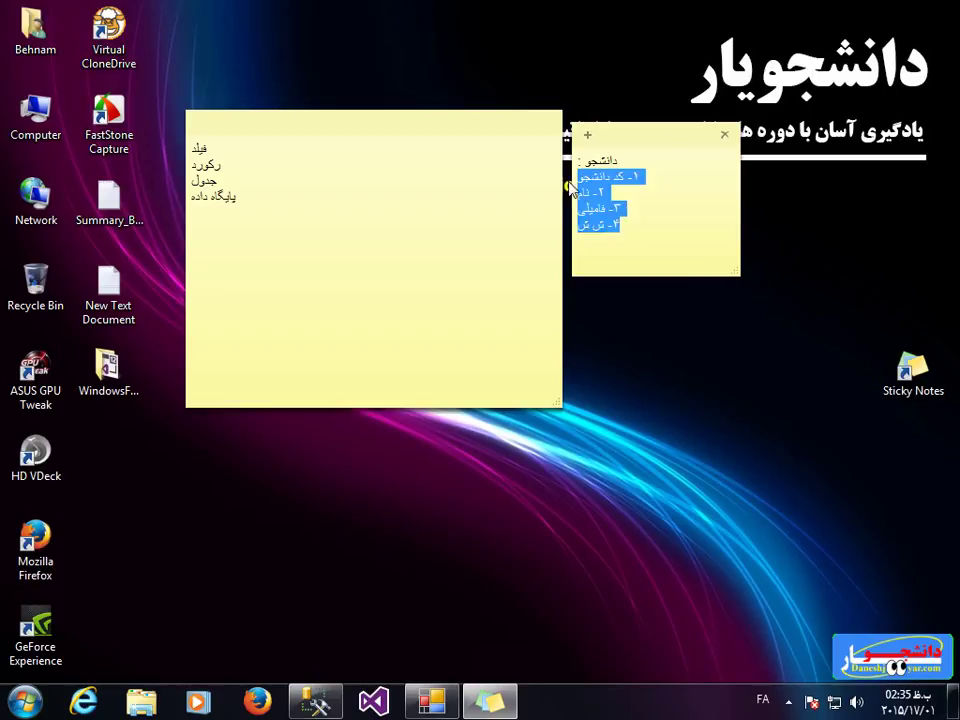
{"action": "left_click", "coordinate": [634, 221]}
{"action": "left_click_drag", "start_coordinate": [634, 221], "coordinate": [568, 186]}
{"action": "double_click", "coordinate": [608, 160]}
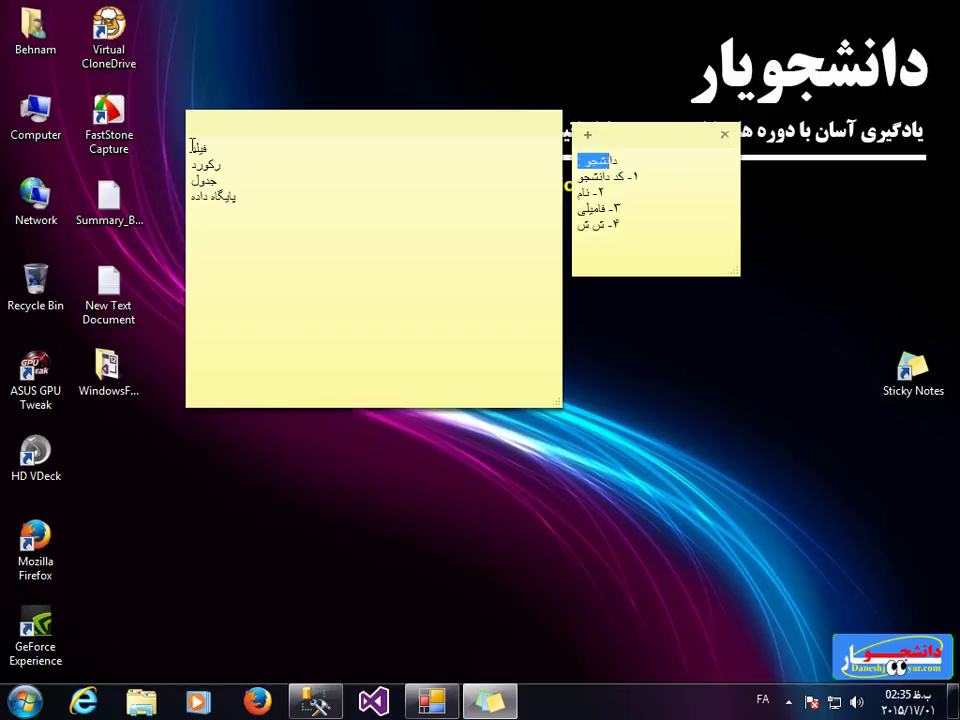
{"action": "left_click", "coordinate": [193, 146]}
{"action": "left_click", "coordinate": [603, 166]}
{"action": "left_click", "coordinate": [640, 234]}
{"action": "left_click_drag", "start_coordinate": [638, 223], "coordinate": [557, 181]}
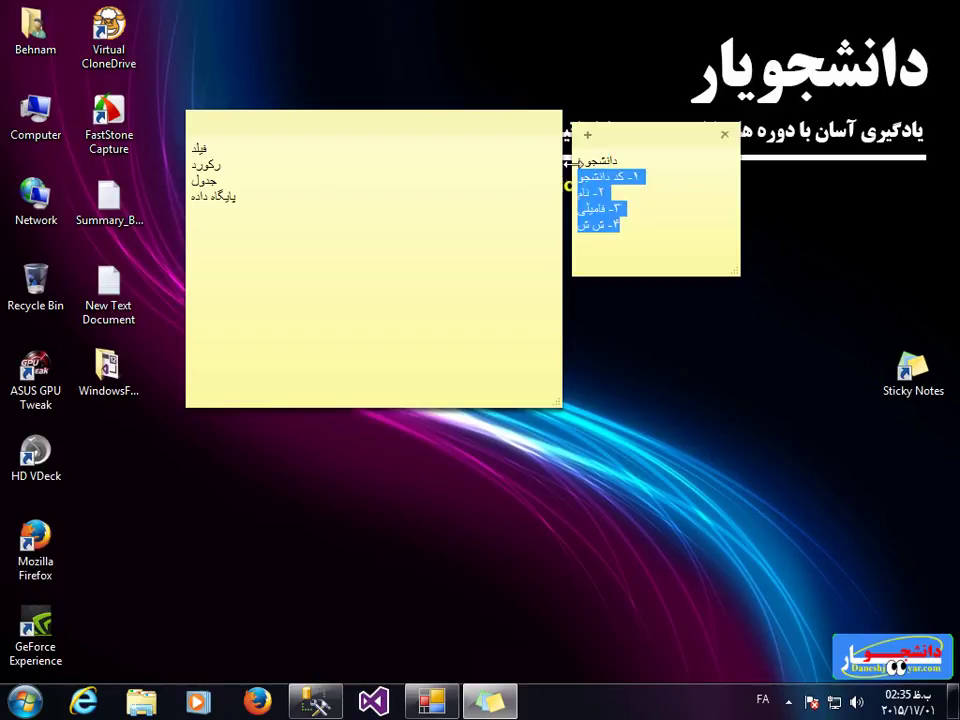
Highlight the دانشجو heading, relate it to the term جدول in the terms note, and shift that note slightly toward the student note
{"action": "left_click", "coordinate": [634, 165]}
{"action": "double_click", "coordinate": [618, 160]}
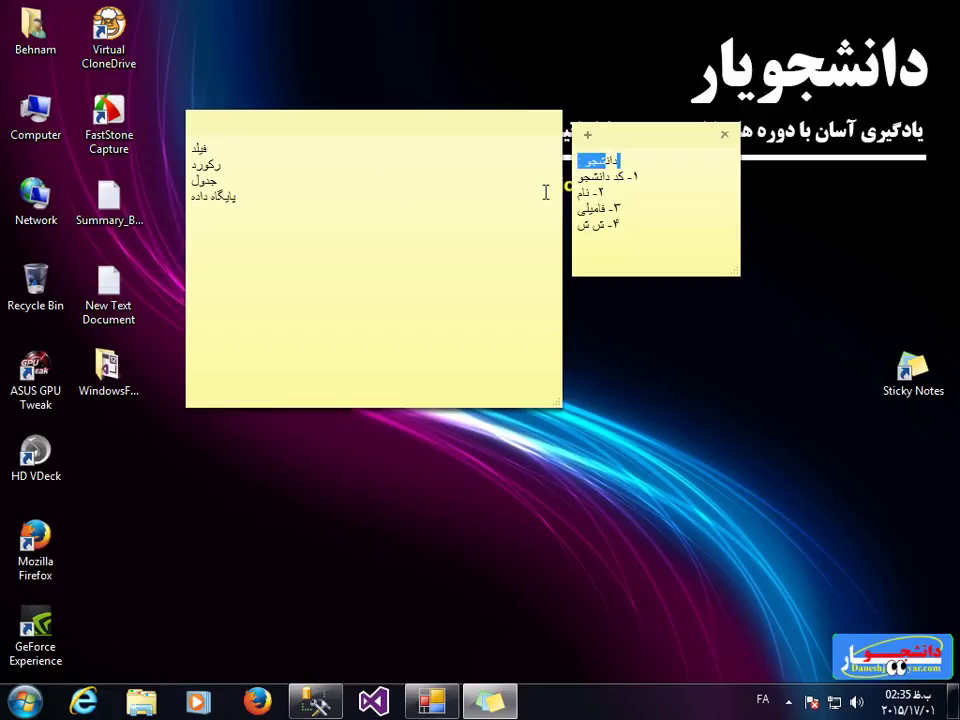
{"action": "left_click", "coordinate": [206, 178]}
{"action": "left_click_drag", "start_coordinate": [198, 182], "coordinate": [208, 184]}
{"action": "left_click", "coordinate": [234, 186]}
{"action": "mouse_move", "coordinate": [388, 126]}
{"action": "left_mouse_down"}
{"action": "mouse_move", "coordinate": [416, 137]}
{"action": "mouse_move", "coordinate": [385, 141]}
{"action": "mouse_move", "coordinate": [396, 139]}
{"action": "left_mouse_up"}
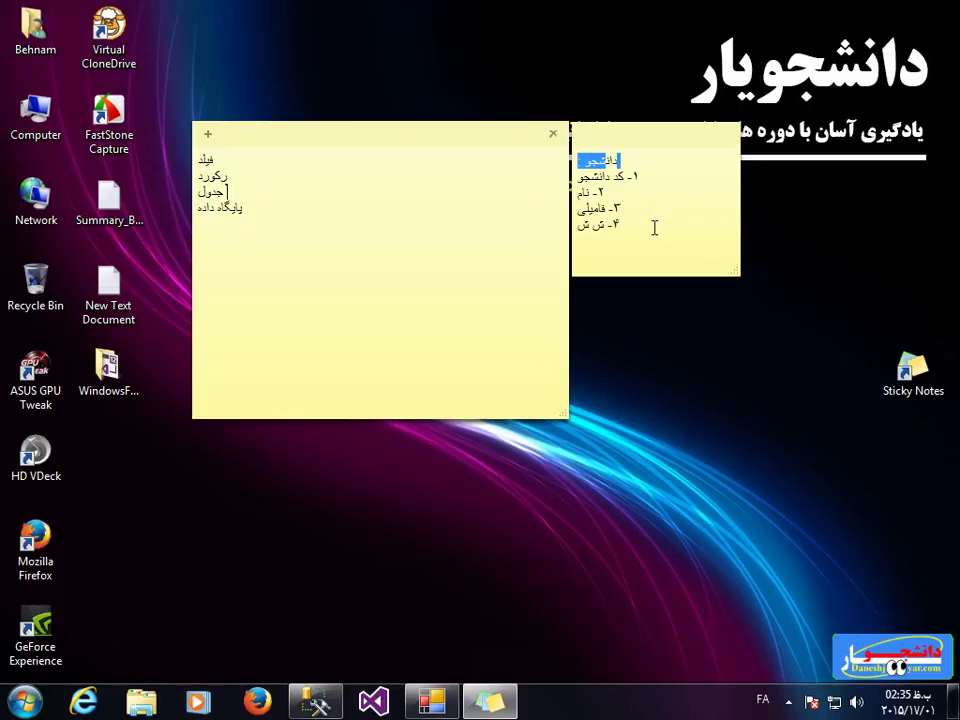
Clear all the text from the student note
{"action": "left_click", "coordinate": [602, 191]}
{"action": "left_click_drag", "start_coordinate": [602, 191], "coordinate": [624, 191]}
{"action": "key", "text": "ctrl+a"}
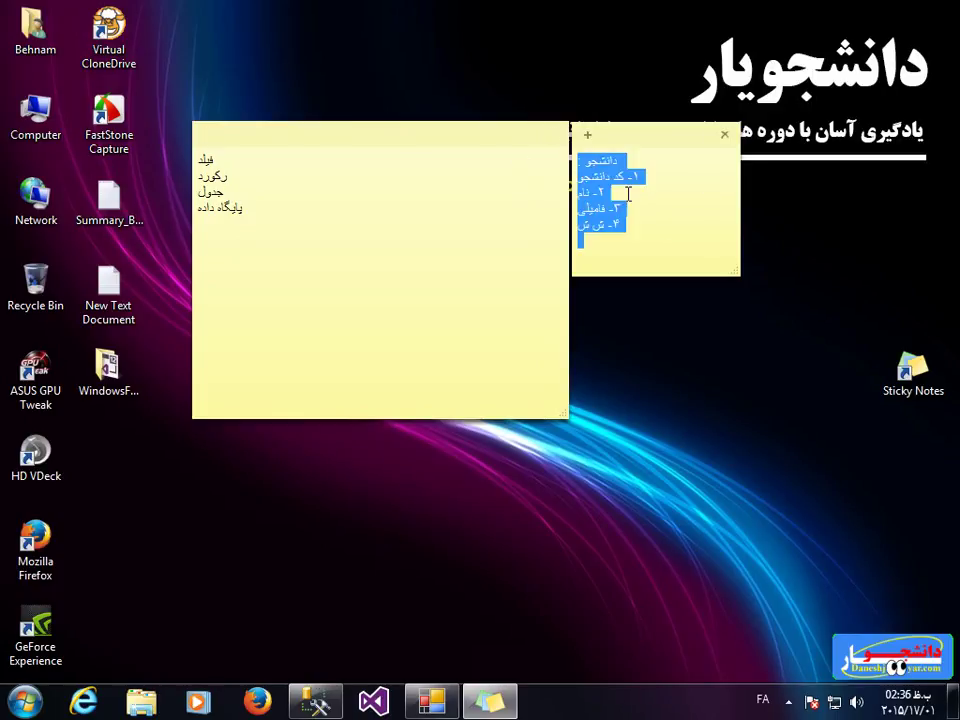
{"action": "key", "text": "Delete"}
{"action": "key", "text": "alt+shift"}
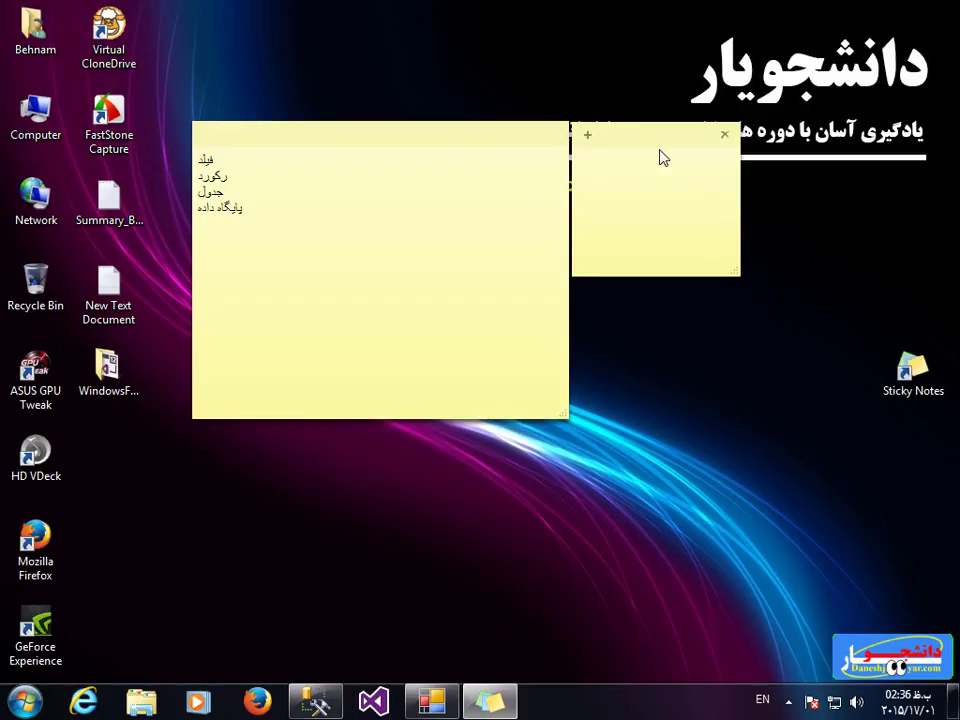
{"action": "type", "text": "aivda"}
{"action": "key", "text": "alt+shift"}
{"action": "type", "text": "شهریش"}
{"action": "key", "text": "ctrl+a"}
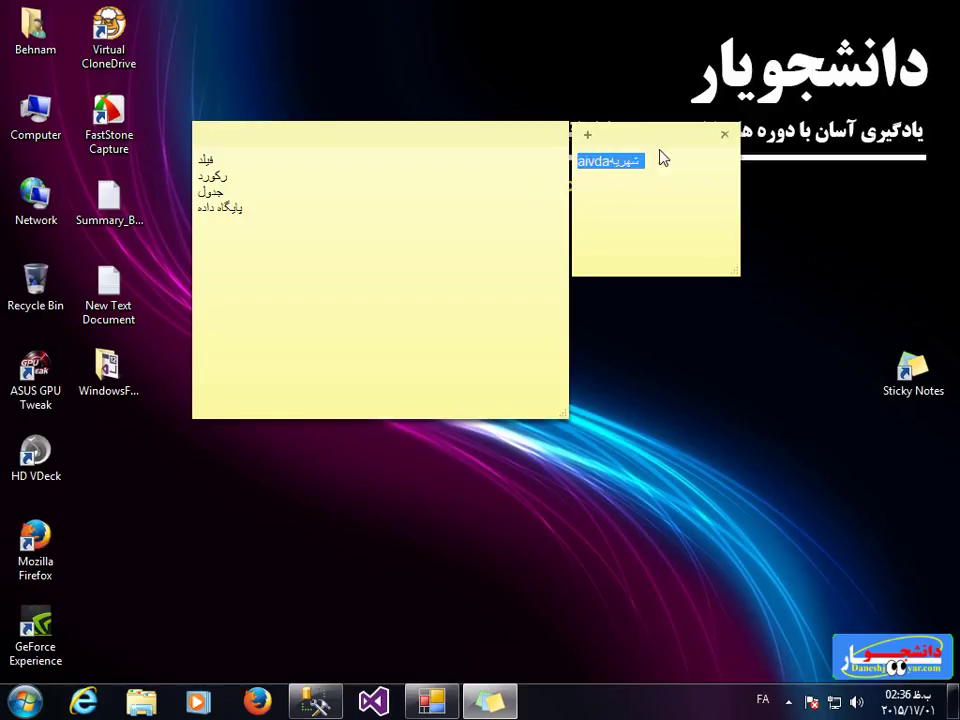
{"action": "key", "text": "alt+shift"}
{"action": "type", "text": "aivdi"}
{"action": "key", "text": "ctrl+a"}
Write the table examples «شهریه», «درس ها» and «دانشجوها» in Persian on separate lines of the emptied note
{"action": "key", "text": "alt+shift"}
{"action": "type", "text": "شهریه"}
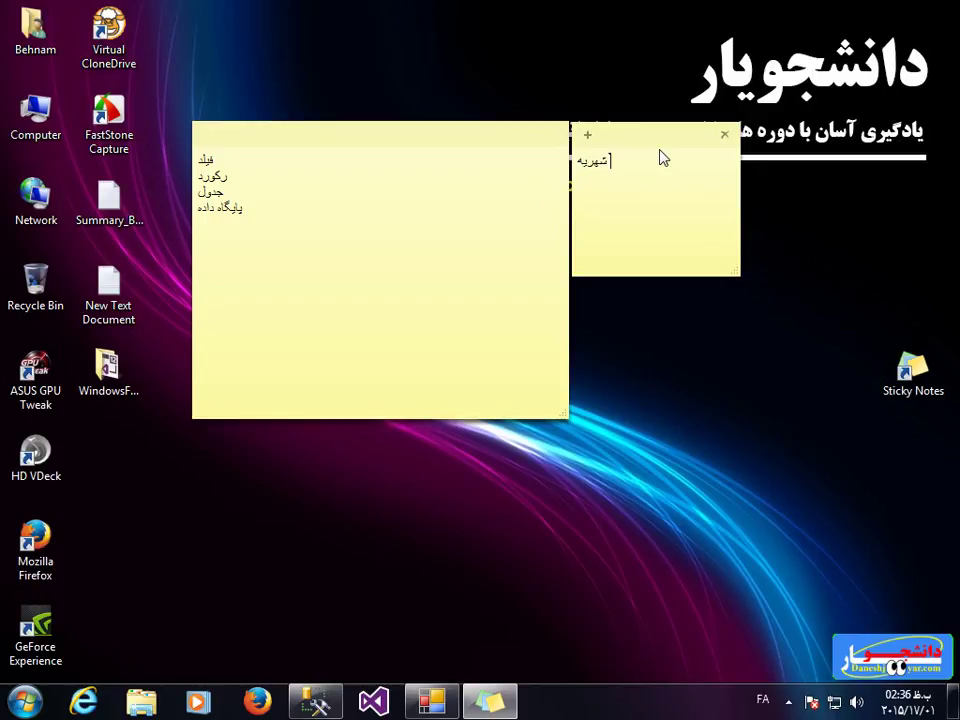
{"action": "key", "text": "Return"}
{"action": "type", "text": "درس ها "}
{"action": "type", "text": "دانشجوها"}
{"action": "key", "text": "Return"}
Highlight the دانشجوها line as one of the example tables
{"action": "left_click", "coordinate": [583, 193]}
{"action": "left_click_drag", "start_coordinate": [592, 195], "coordinate": [618, 193]}
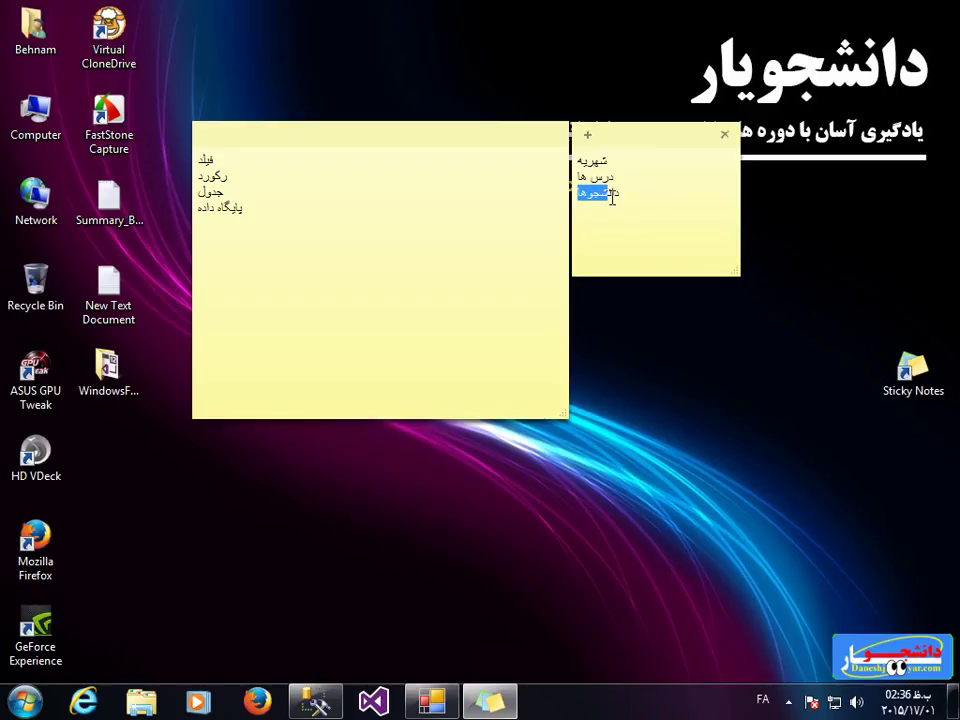
{"action": "left_click", "coordinate": [662, 206]}
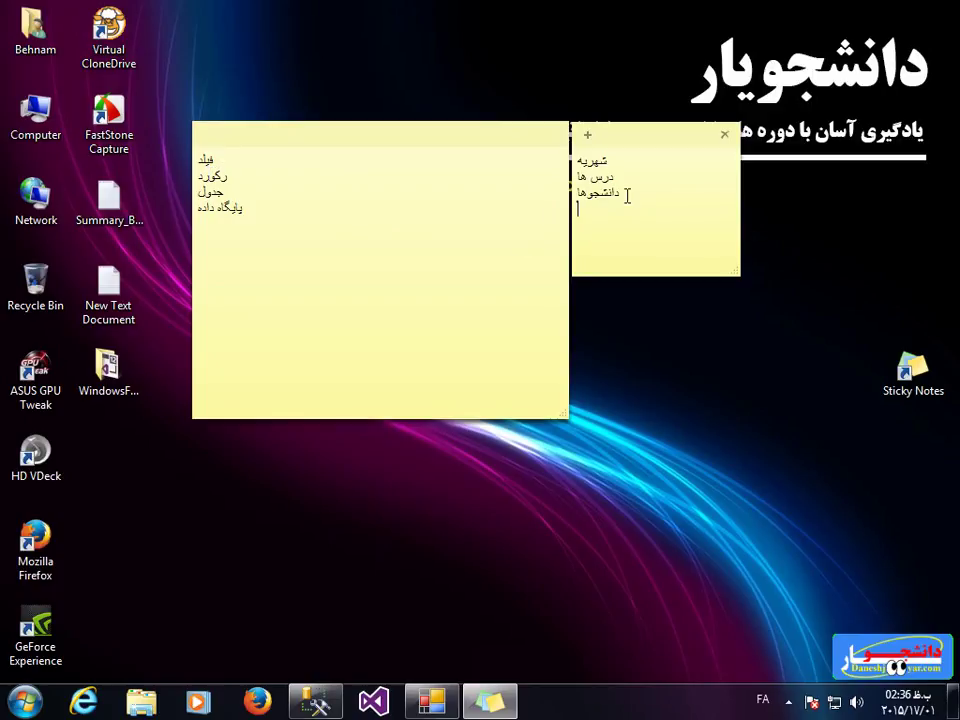
Add the database heading «in DB دانشگاه» above شهریه and leave two blank lines between شهریه and درس ها
{"action": "left_click", "coordinate": [617, 162]}
{"action": "key", "text": "Return"}
{"action": "key", "text": "BackSpace"}
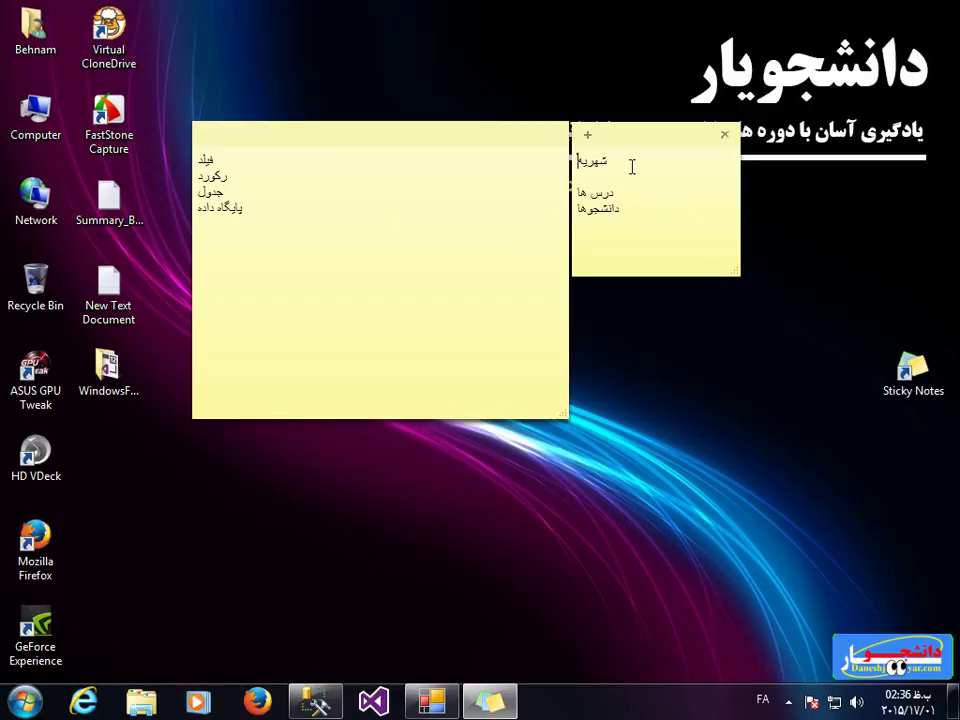
{"action": "key", "text": "Return"}
{"action": "key", "text": "Return"}
{"action": "key", "text": "alt+shift"}
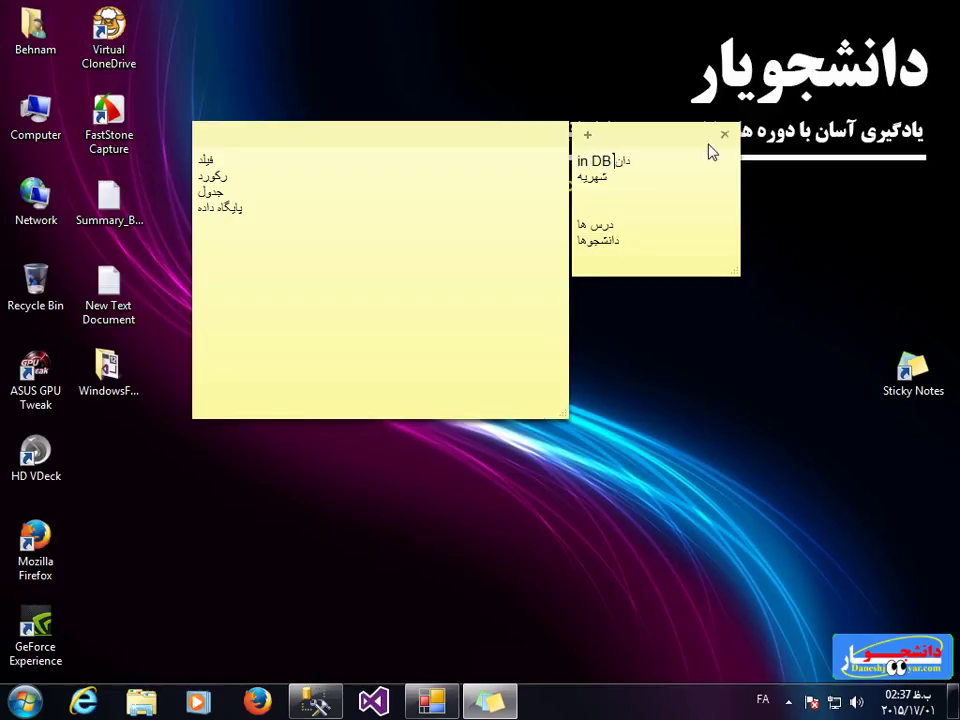
{"action": "type", "text": "گاه"}
Highlight the database heading and point out the table lines beneath it in the note
{"action": "left_click_drag", "start_coordinate": [662, 162], "coordinate": [580, 162]}
{"action": "left_click", "coordinate": [623, 198]}
{"action": "left_click_drag", "start_coordinate": [616, 211], "coordinate": [560, 206]}
Delete both sticky notes, the database terms note and the examples note
{"action": "left_click", "coordinate": [554, 133]}
{"action": "left_click", "coordinate": [441, 287]}
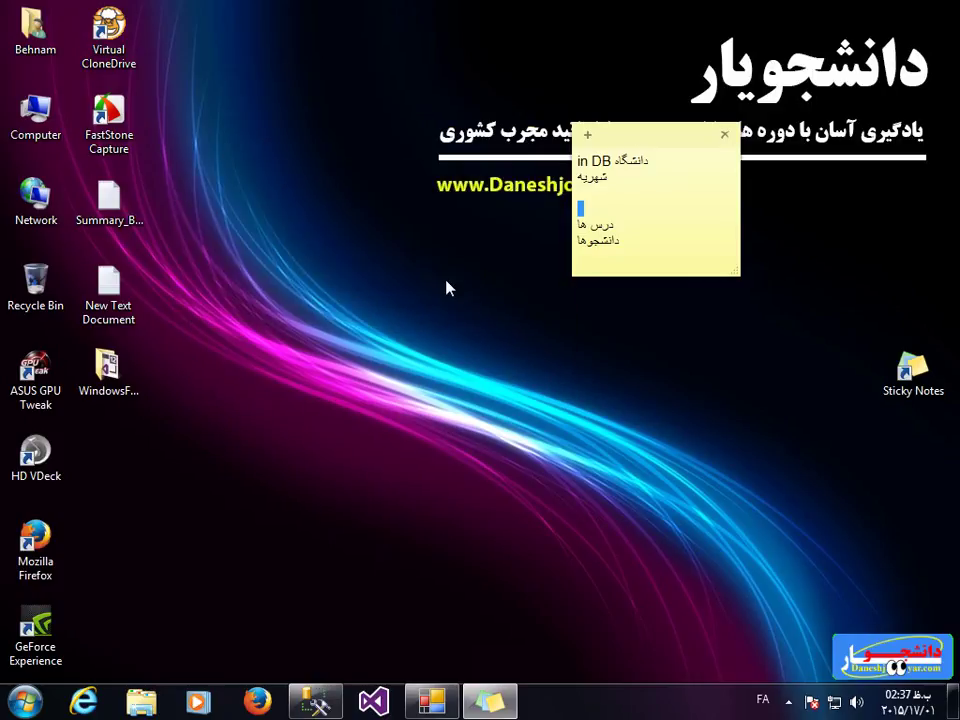
{"action": "left_click", "coordinate": [724, 134]}
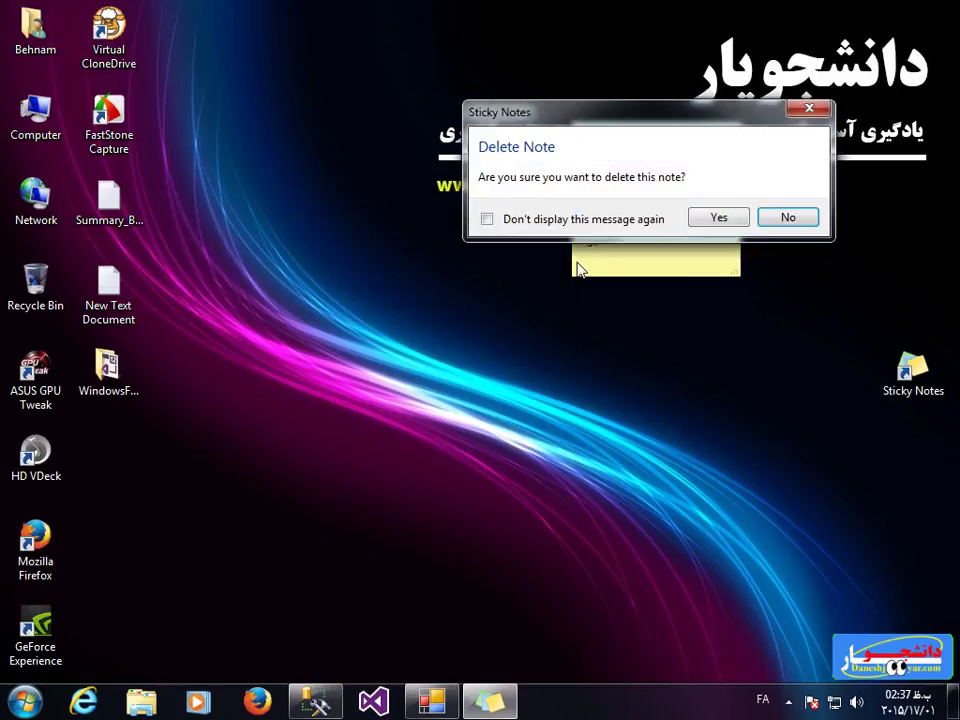
{"action": "left_click", "coordinate": [711, 218]}
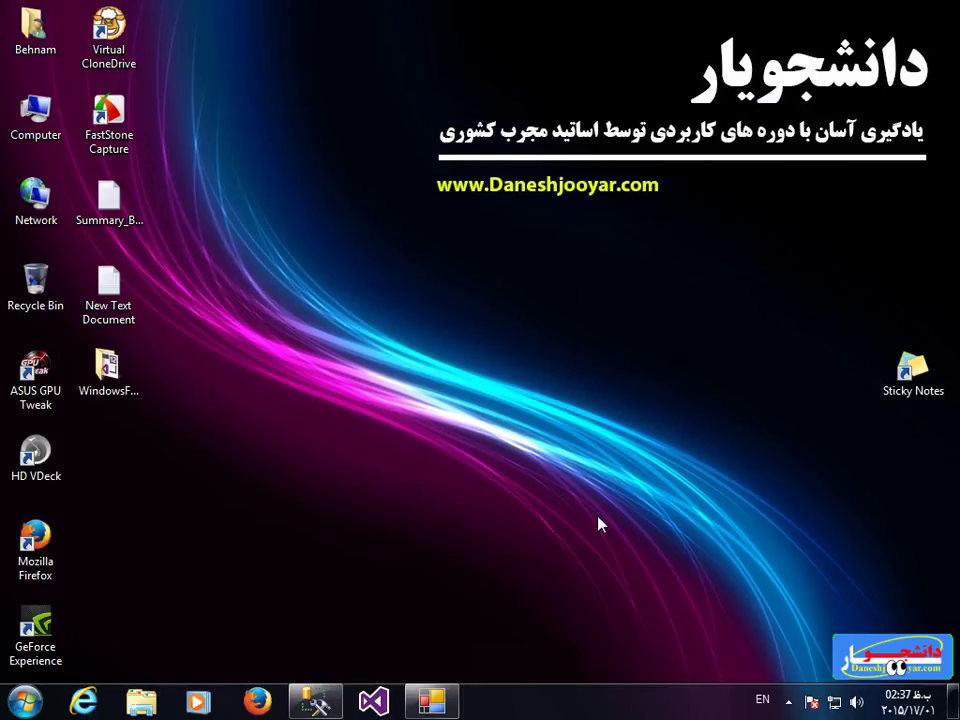
Switch to SQL Server Management Studio and connect Object Explorer to the local server with Analysis Services as the server type
{"action": "left_click", "coordinate": [788, 703]}
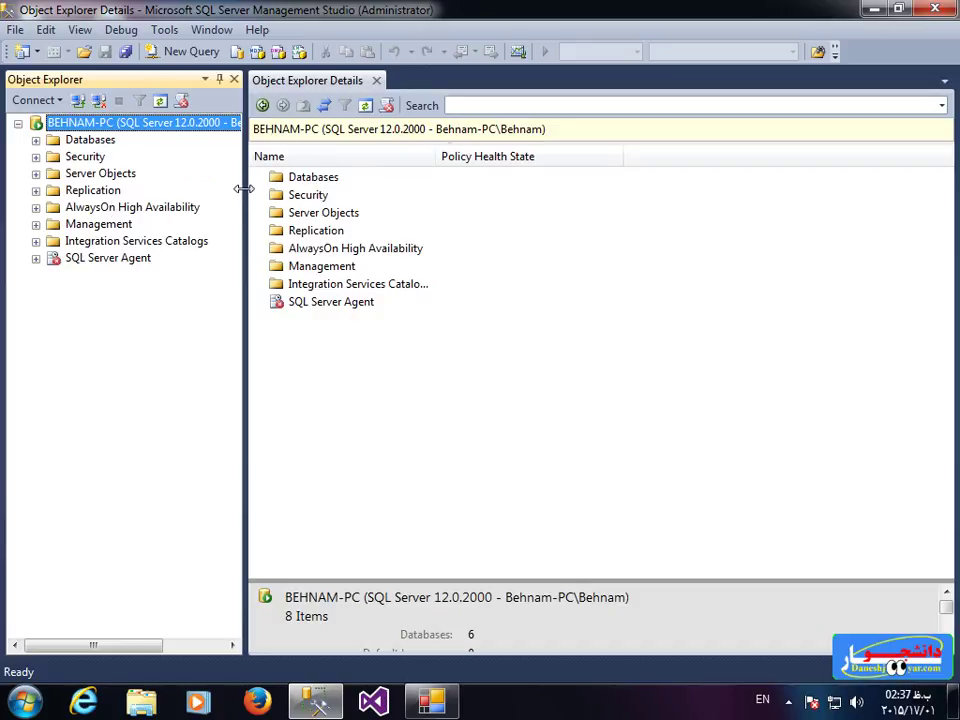
{"action": "left_click", "coordinate": [77, 100]}
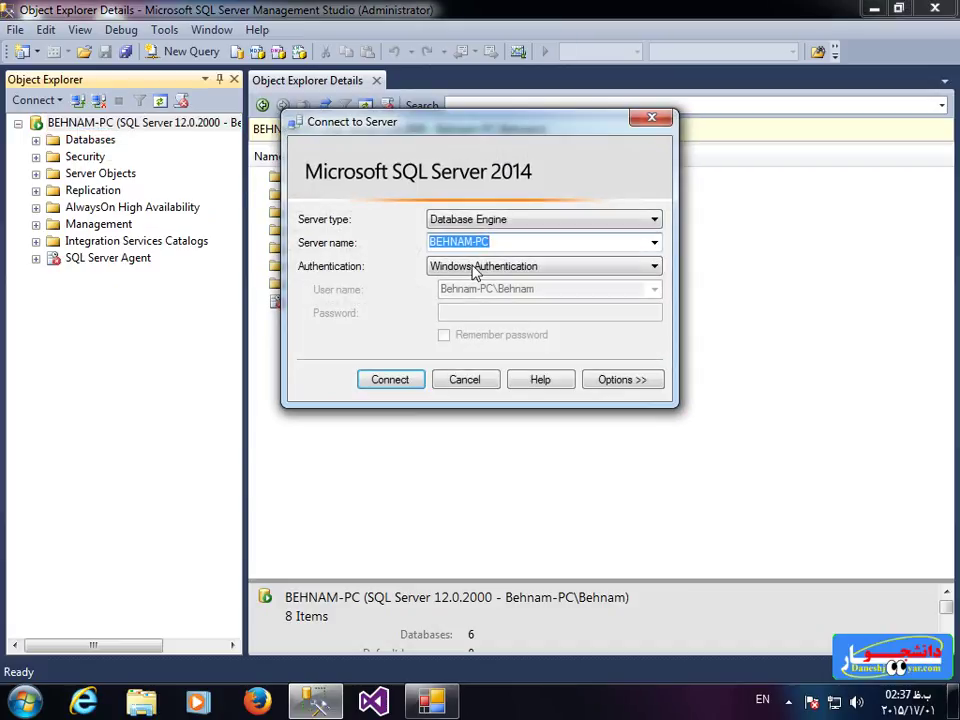
{"action": "left_click", "coordinate": [512, 219]}
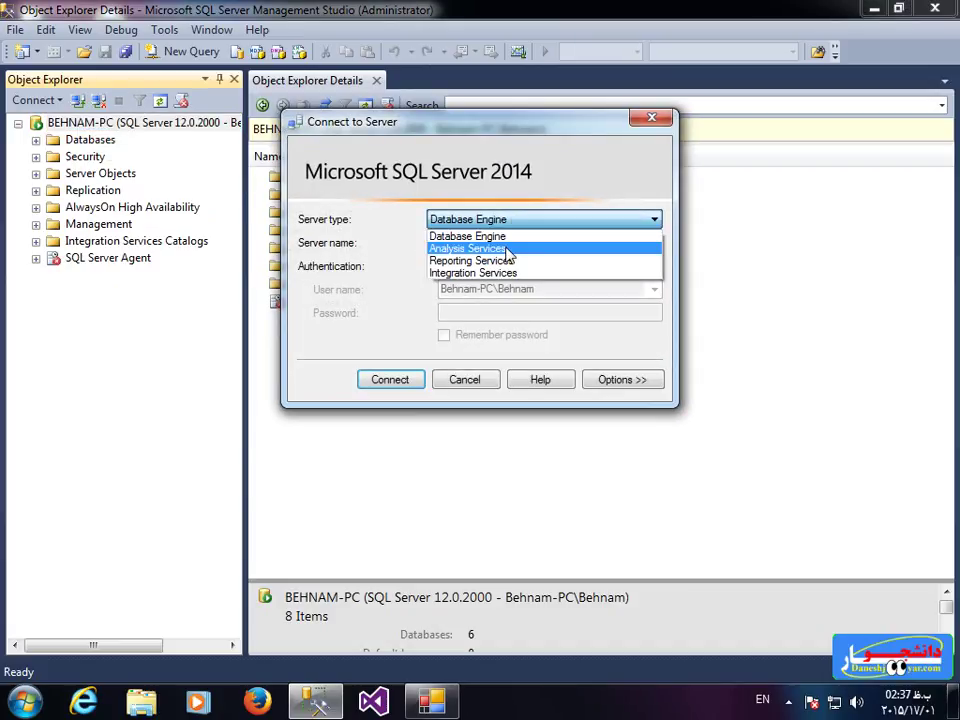
{"action": "left_click", "coordinate": [512, 248]}
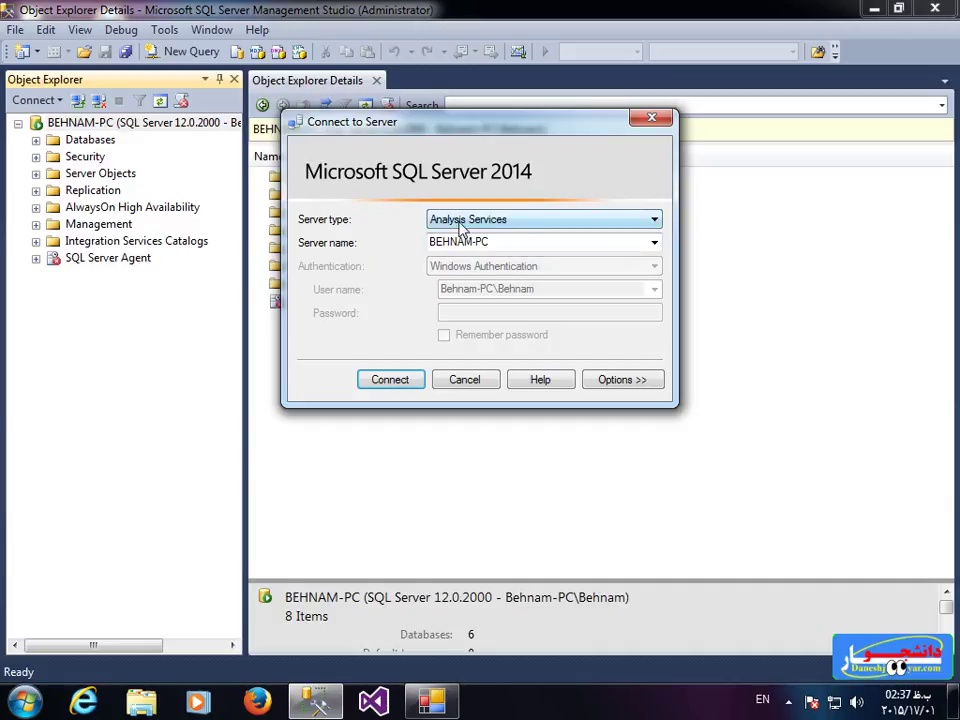
{"action": "left_click", "coordinate": [390, 379]}
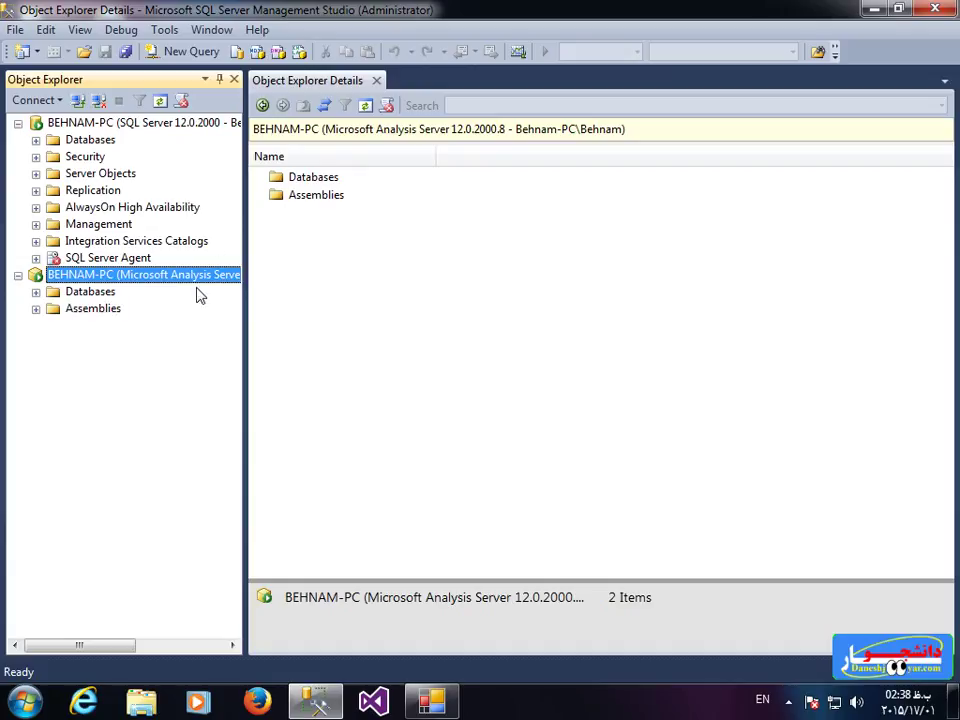
Examine the service types offered for a new Object Explorer connection, and leave without connecting
{"action": "left_click", "coordinate": [36, 100]}
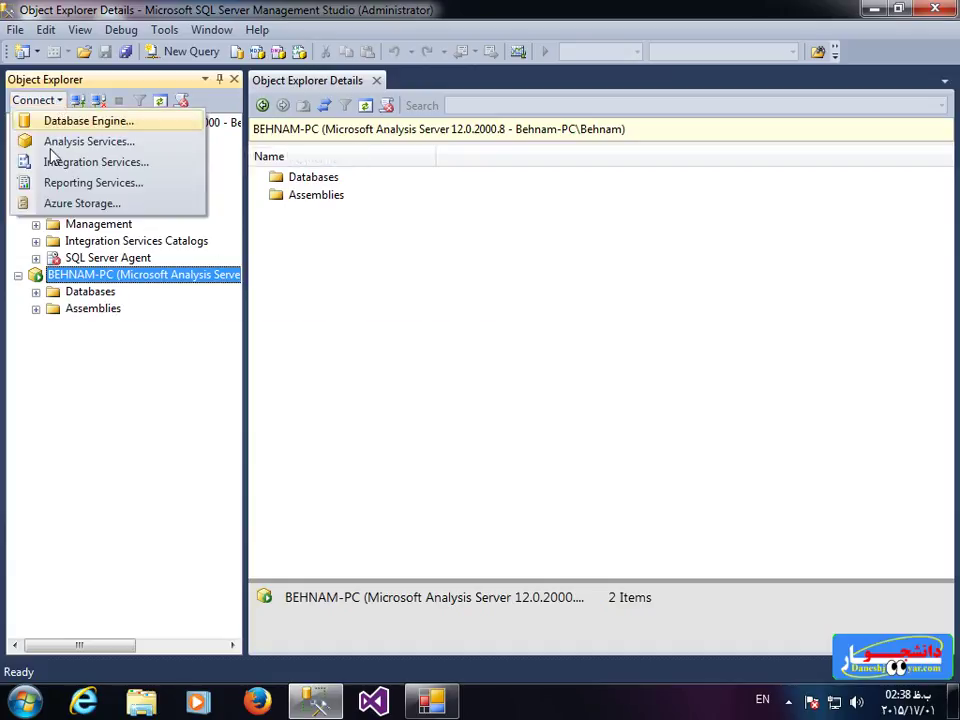
{"action": "left_click", "coordinate": [90, 343]}
{"action": "left_click", "coordinate": [60, 101]}
{"action": "left_click", "coordinate": [150, 381]}
{"action": "left_click", "coordinate": [78, 102]}
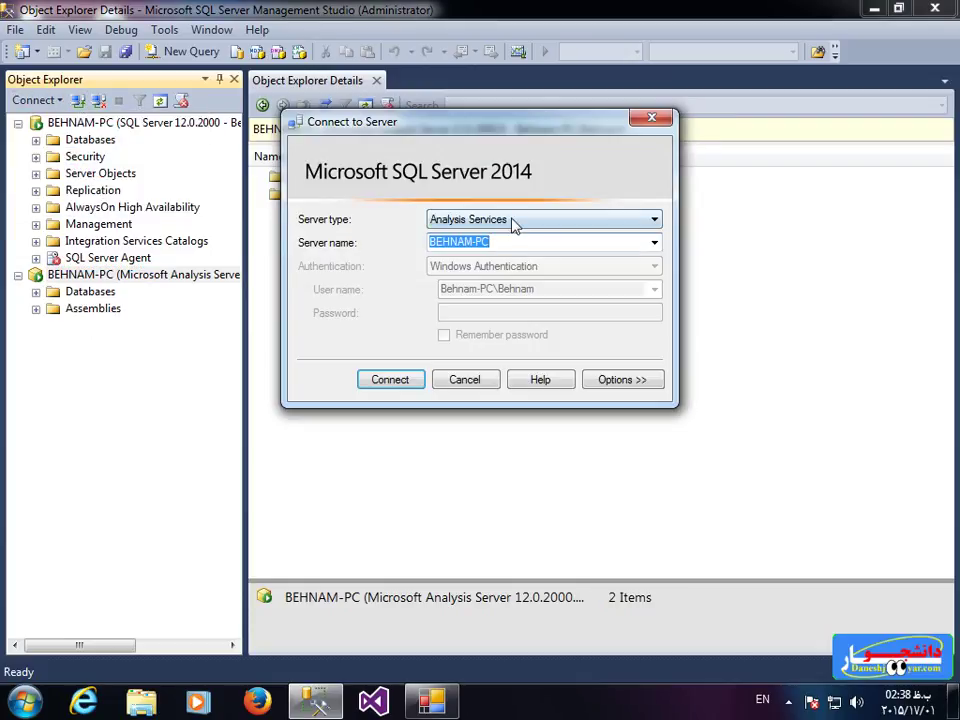
{"action": "left_click", "coordinate": [514, 221]}
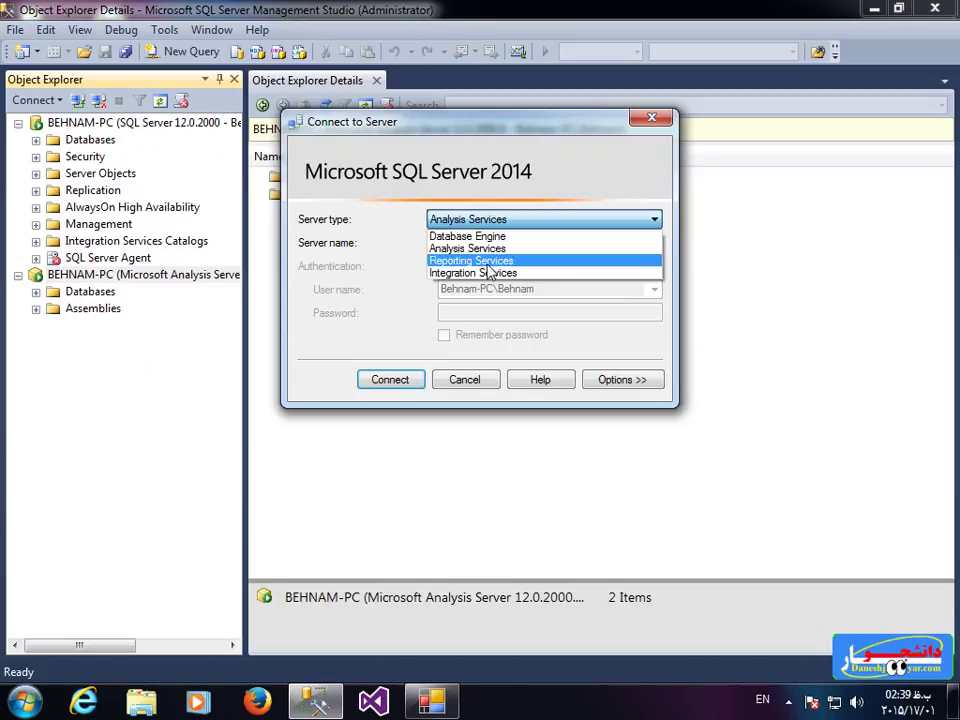
{"action": "left_click", "coordinate": [462, 390]}
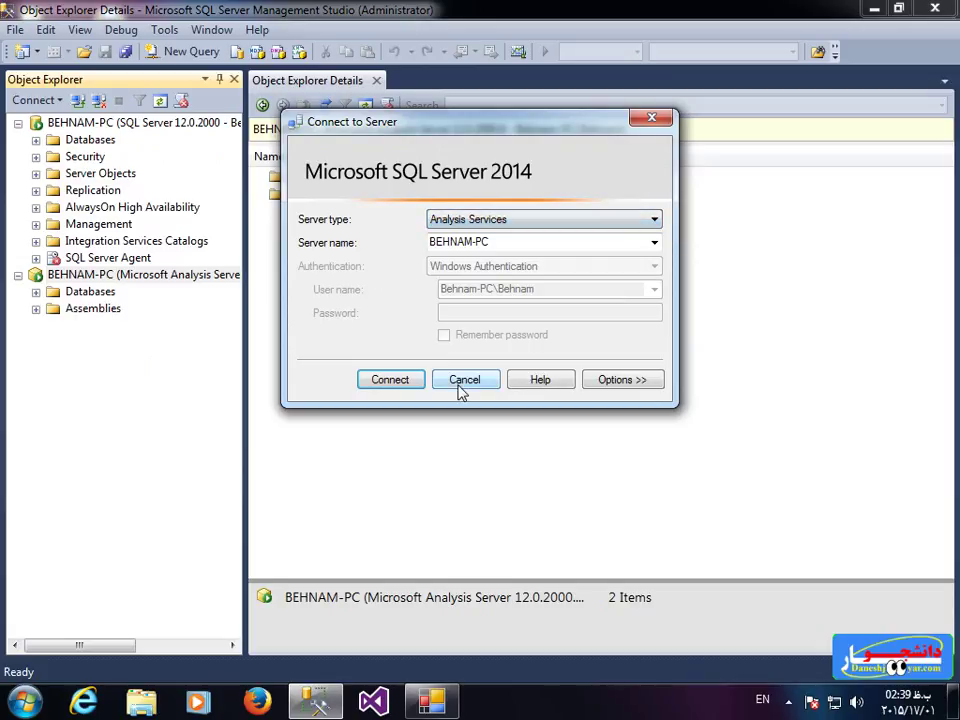
{"action": "left_click", "coordinate": [462, 390]}
Try to connect to Reporting Services with Windows Authentication, and cancel the attempt
{"action": "left_click", "coordinate": [36, 100]}
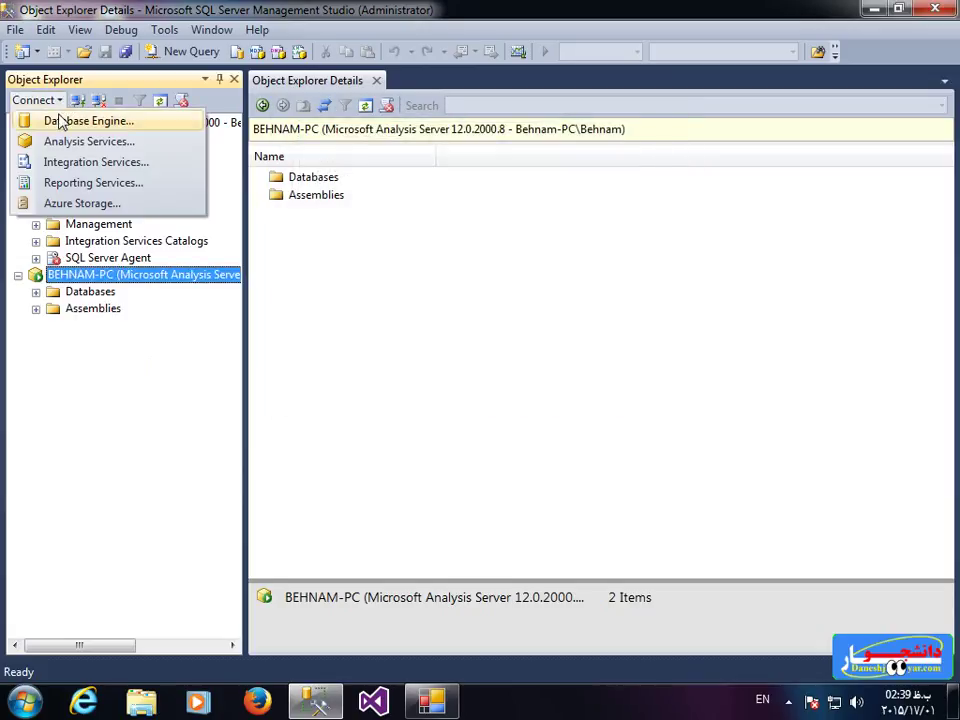
{"action": "left_click", "coordinate": [93, 183]}
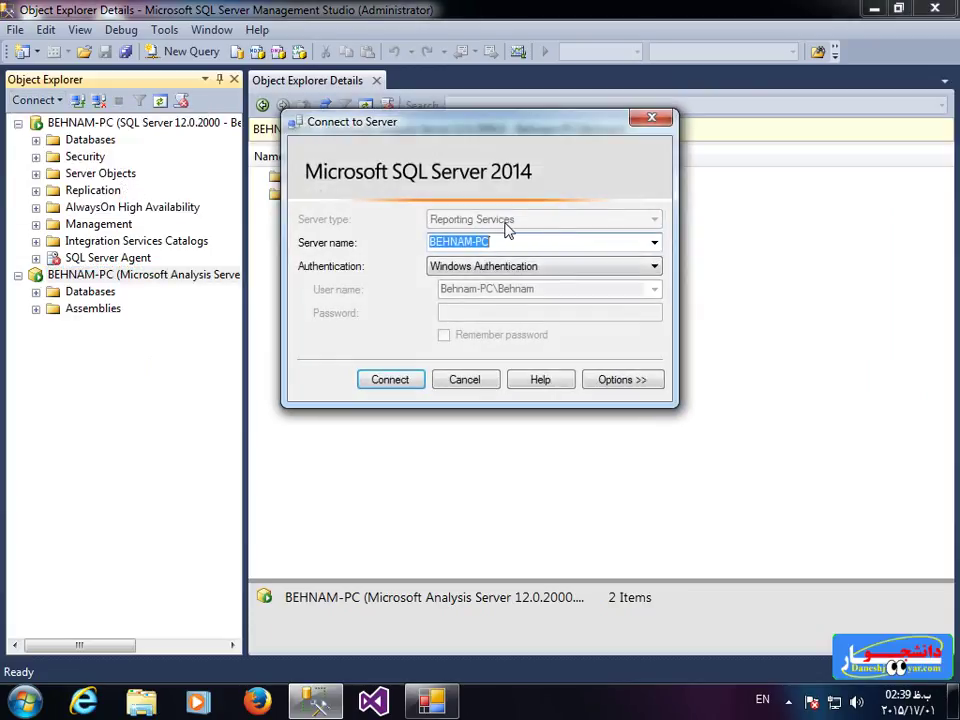
{"action": "left_click", "coordinate": [405, 390]}
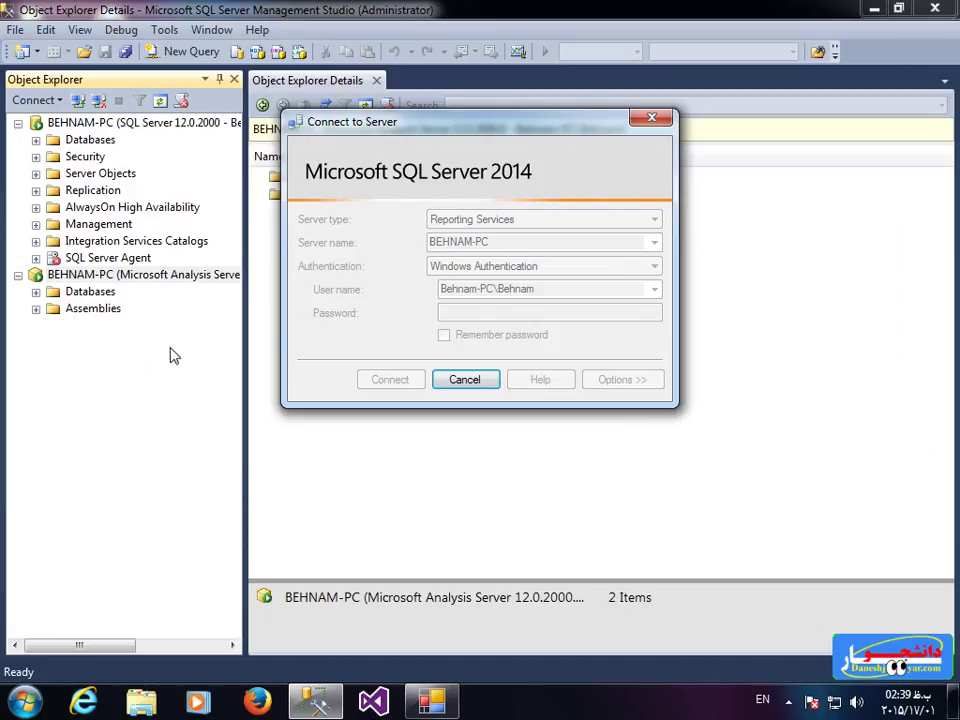
{"action": "left_click", "coordinate": [455, 382]}
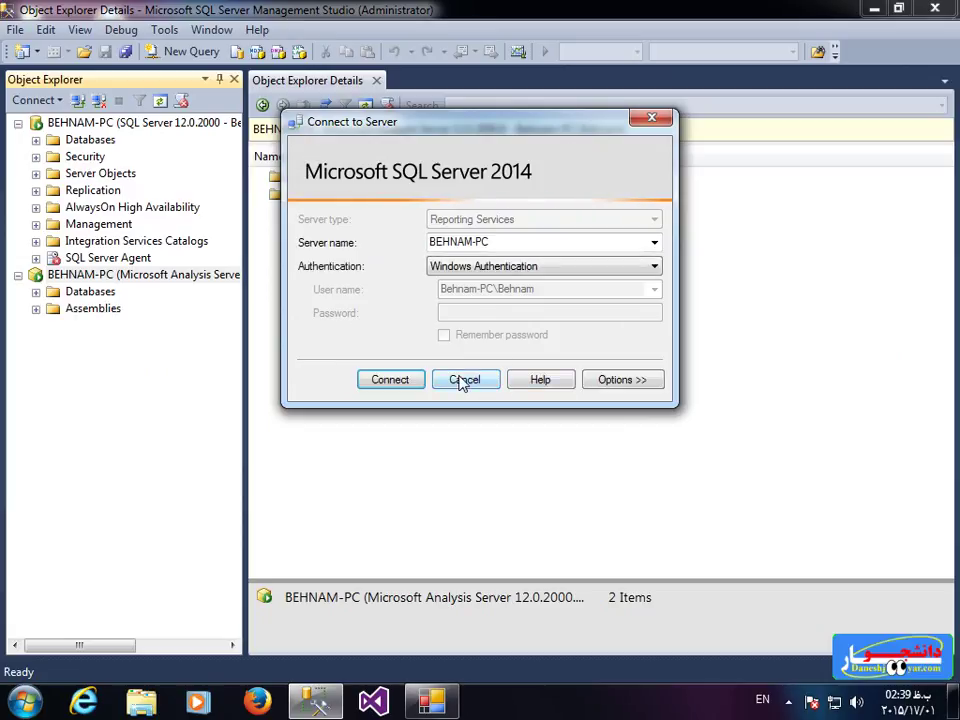
{"action": "left_click", "coordinate": [463, 379]}
Disconnect the Analysis Services server from Object Explorer
{"action": "right_click", "coordinate": [95, 282]}
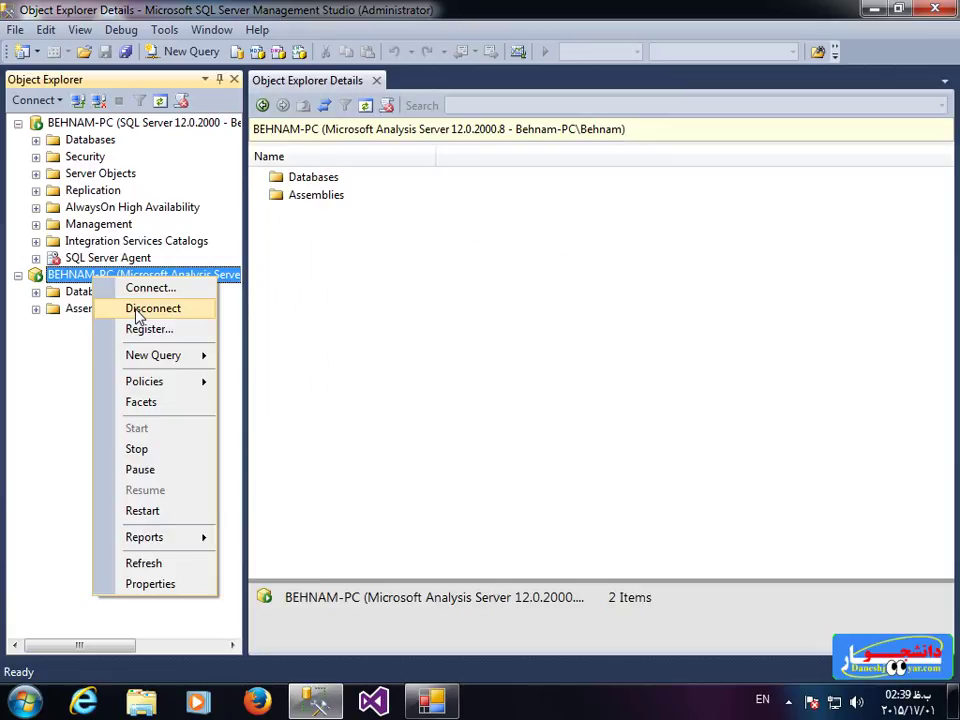
{"action": "left_click", "coordinate": [92, 284]}
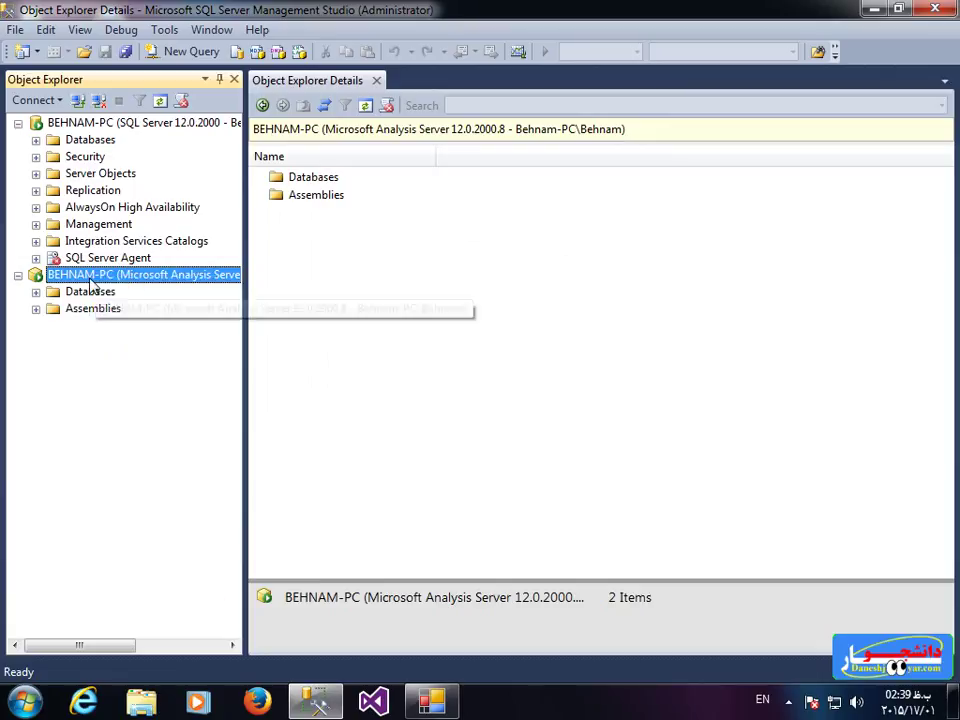
{"action": "left_click", "coordinate": [15, 29]}
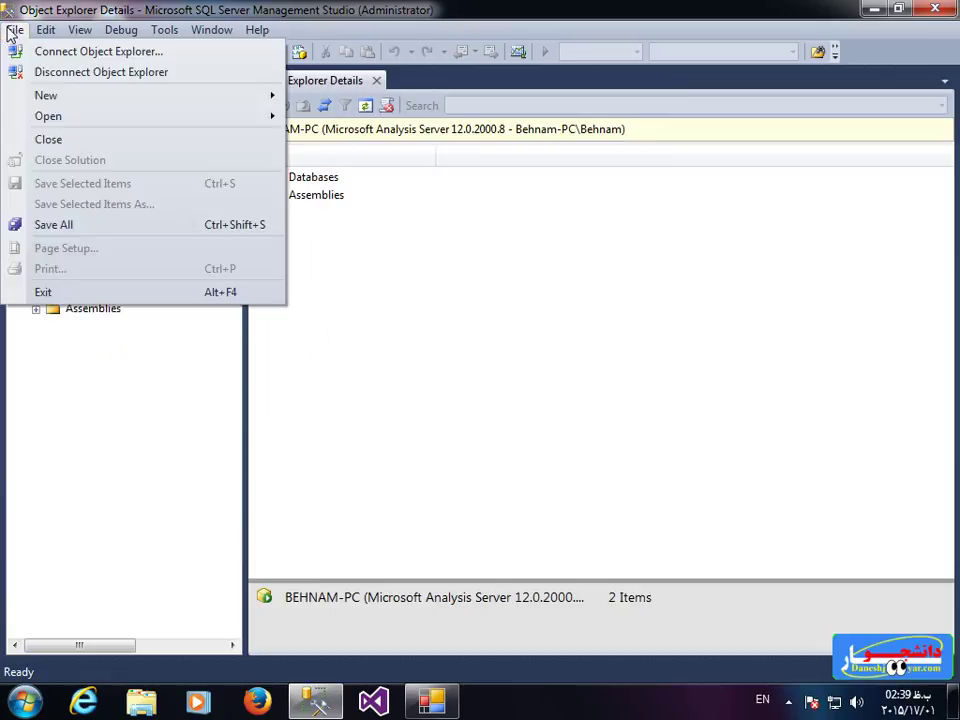
{"action": "left_click", "coordinate": [190, 398]}
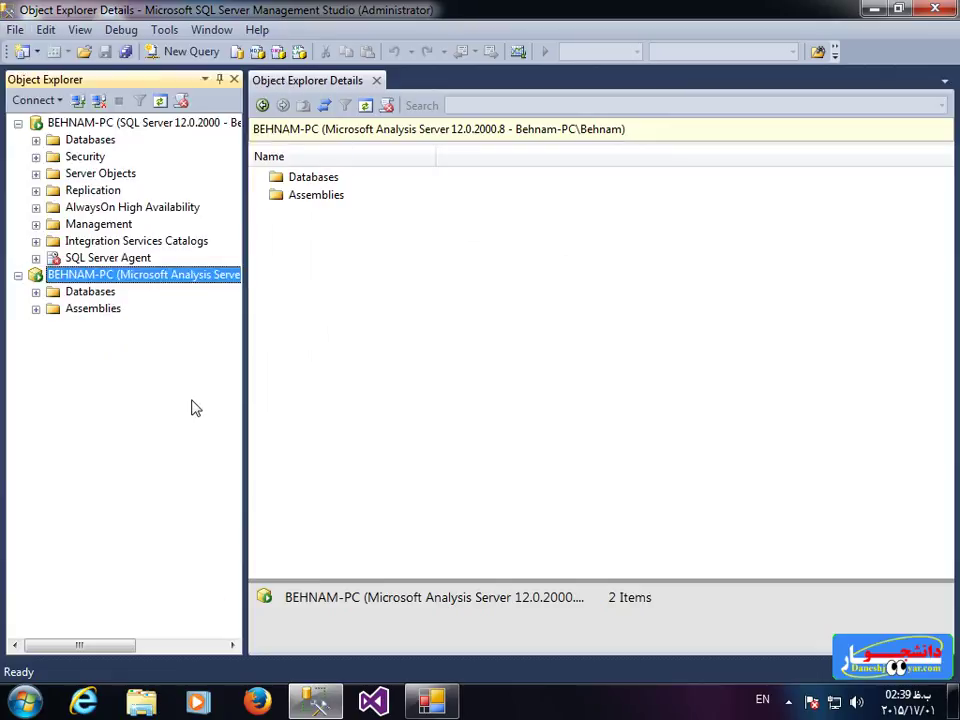
{"action": "right_click", "coordinate": [123, 280]}
{"action": "left_click", "coordinate": [175, 311]}
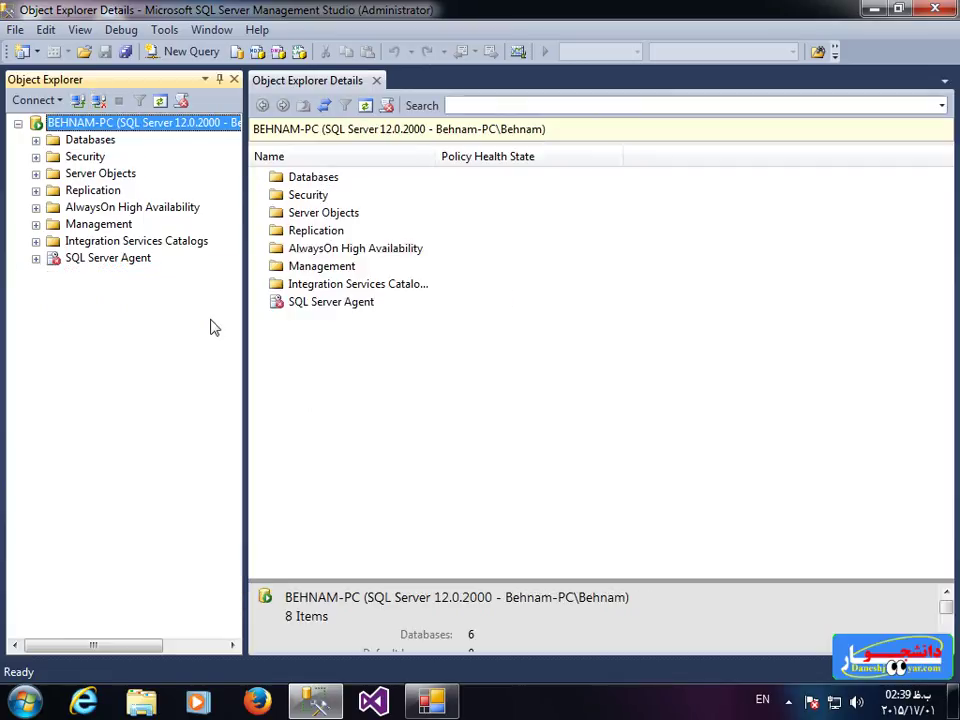
Check the server's command list and open the contents of the Databases folder in Object Explorer Details
{"action": "left_click_drag", "start_coordinate": [424, 396], "coordinate": [471, 409]}
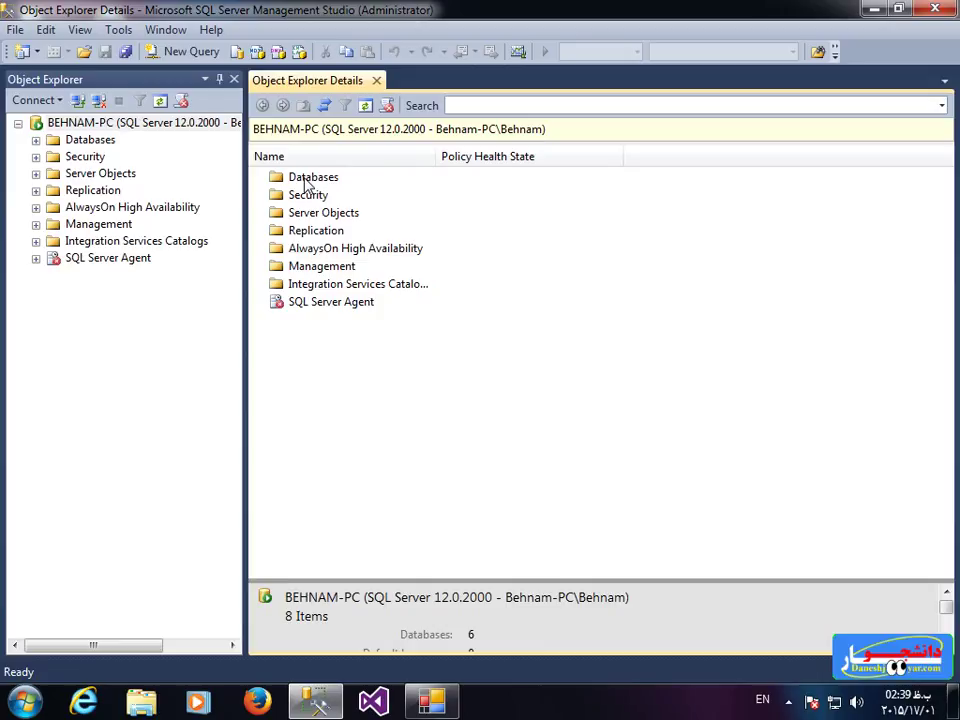
{"action": "right_click", "coordinate": [431, 324]}
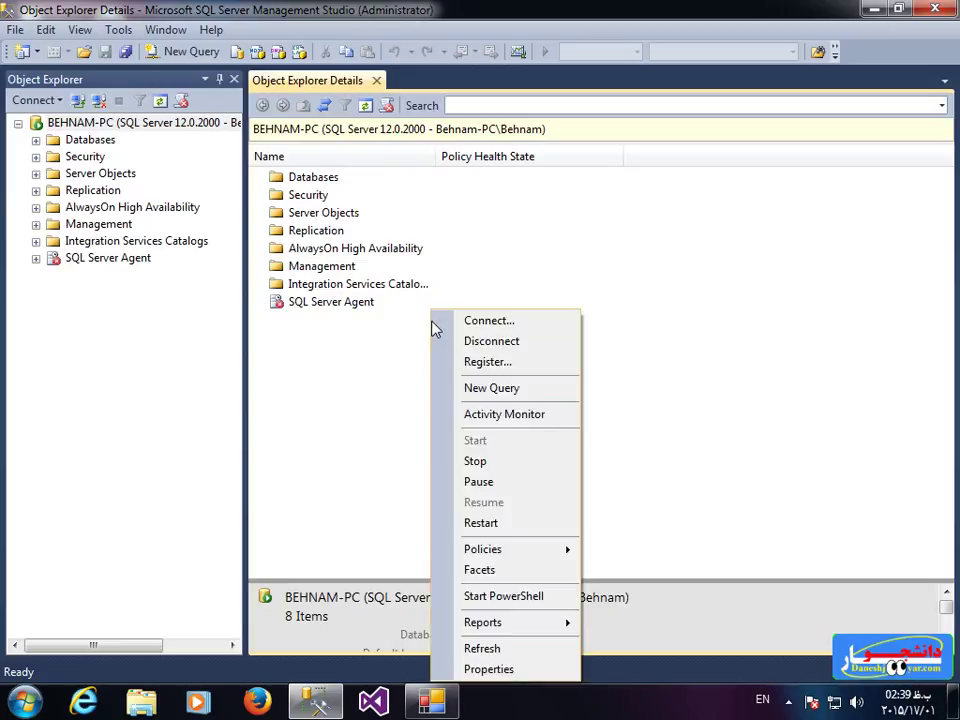
{"action": "left_click", "coordinate": [371, 362]}
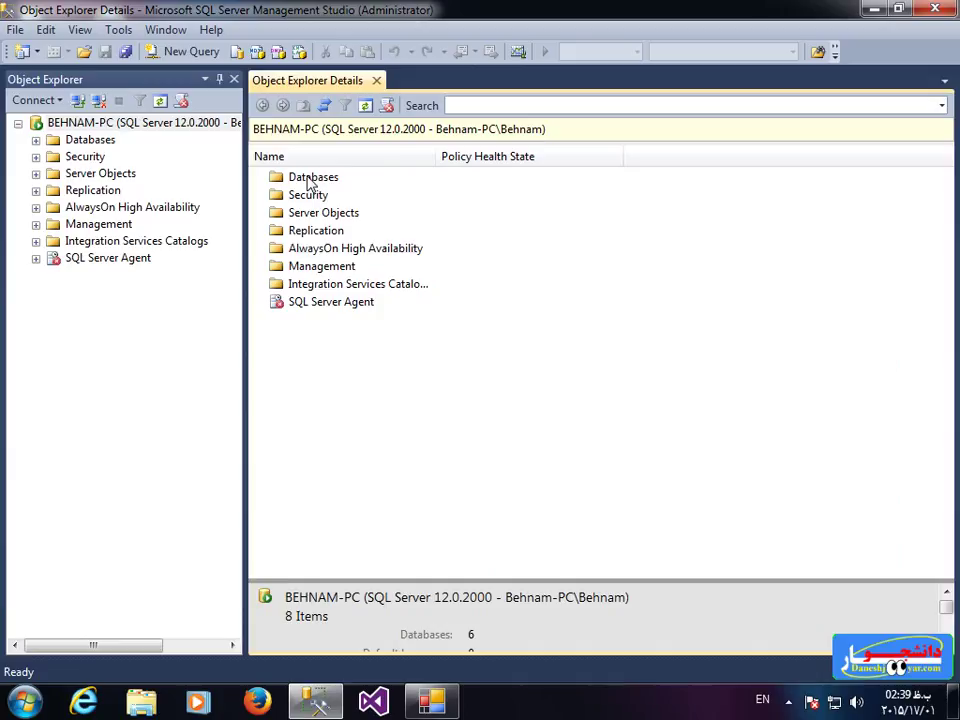
{"action": "double_click", "coordinate": [312, 178]}
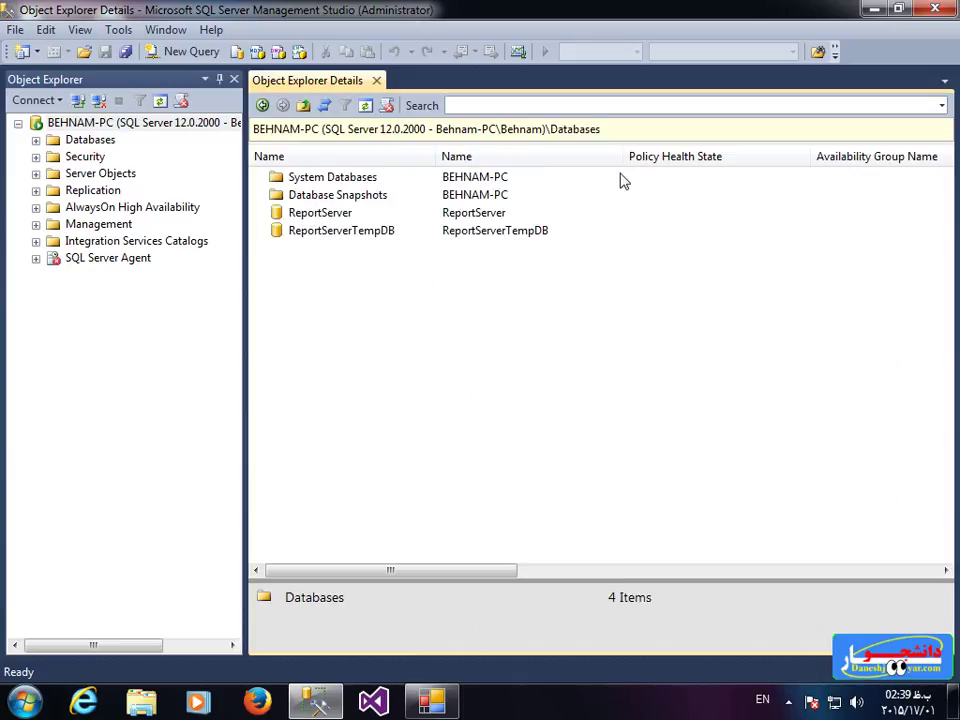
Check the commands available inside the Databases folder, and those for the server itself, in Object Explorer Details
{"action": "right_click", "coordinate": [340, 310]}
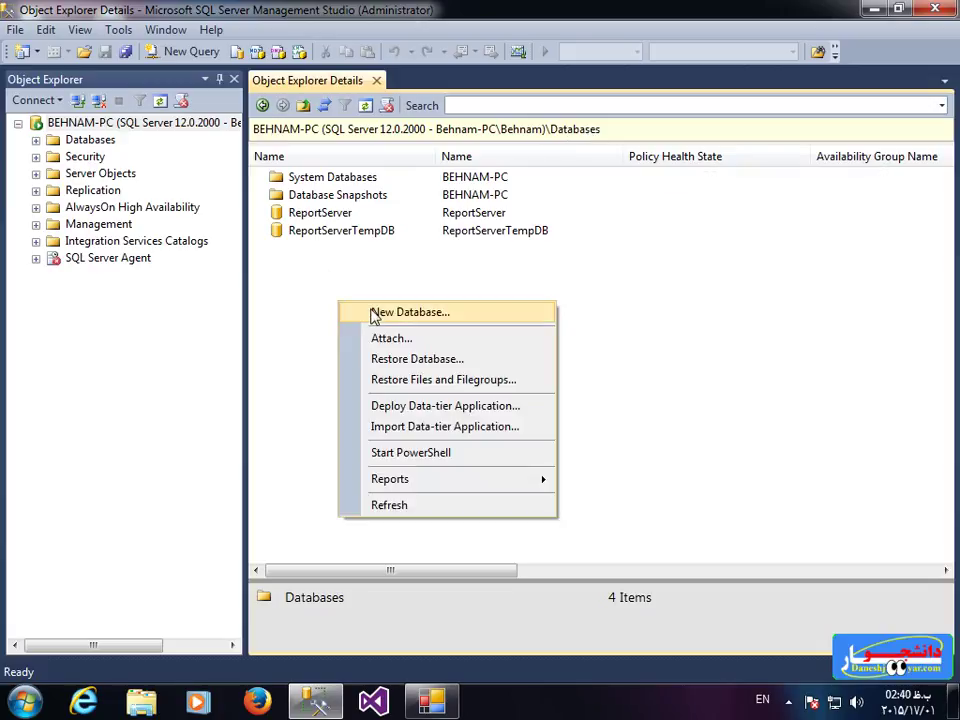
{"action": "left_click", "coordinate": [312, 276]}
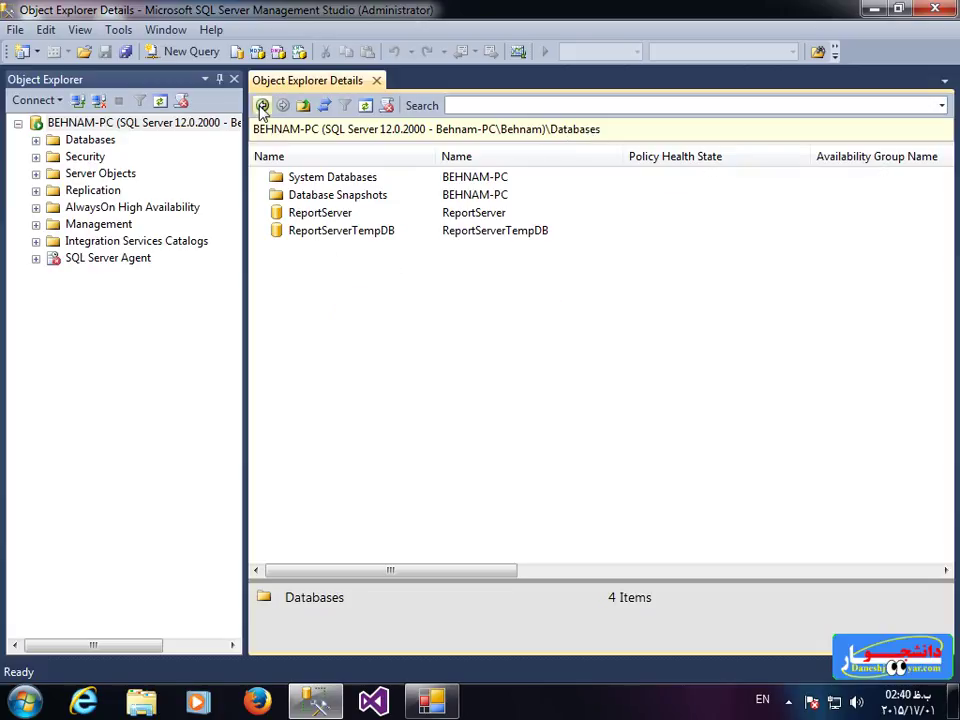
{"action": "left_click", "coordinate": [262, 105]}
{"action": "right_click", "coordinate": [413, 312]}
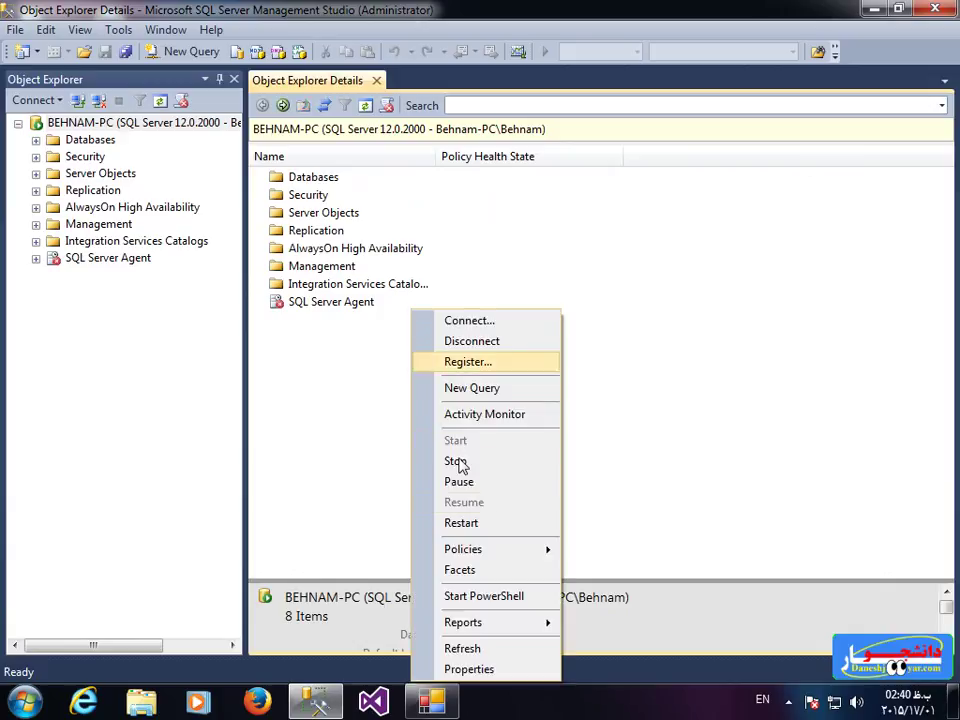
{"action": "left_click", "coordinate": [92, 122]}
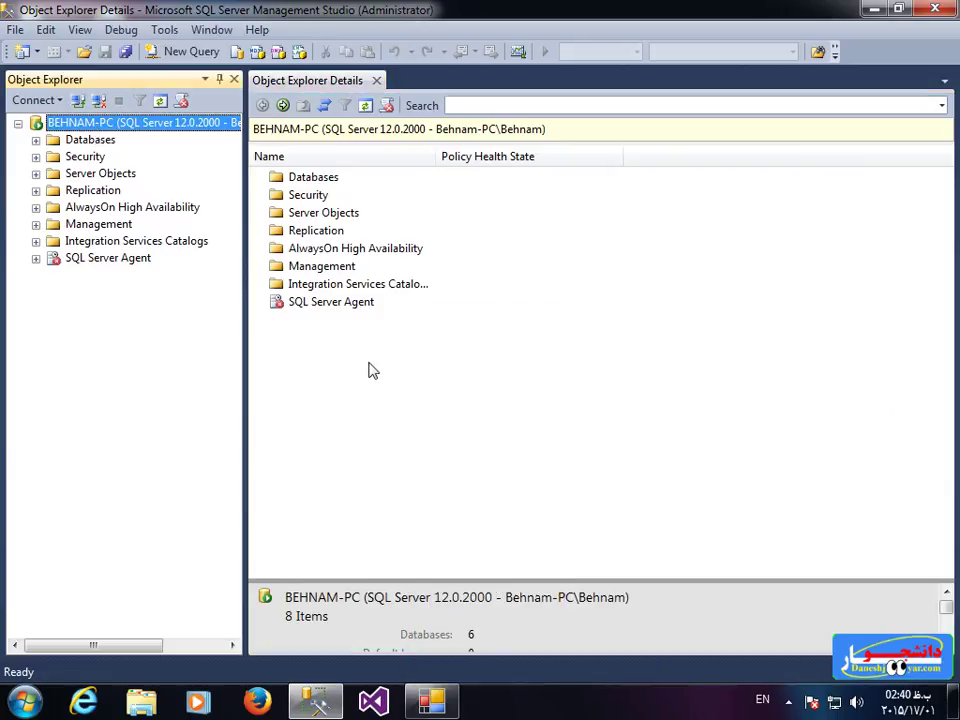
Compare the commands offered for the Databases folder in Object Explorer with those in Object Explorer Details
{"action": "left_click", "coordinate": [74, 141]}
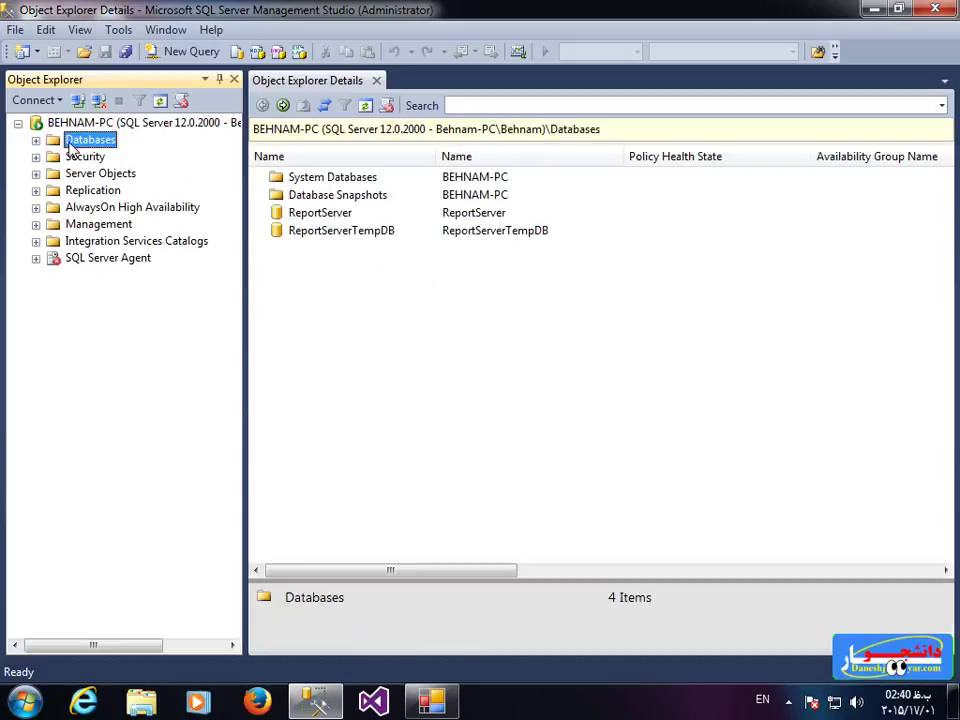
{"action": "right_click", "coordinate": [72, 147]}
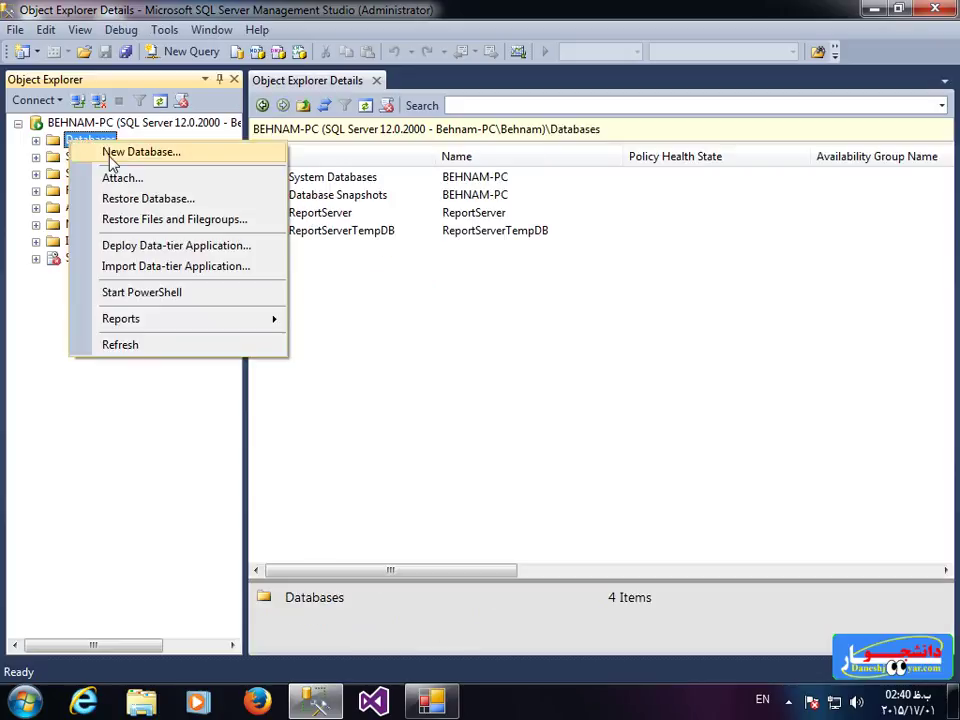
{"action": "left_click", "coordinate": [431, 315]}
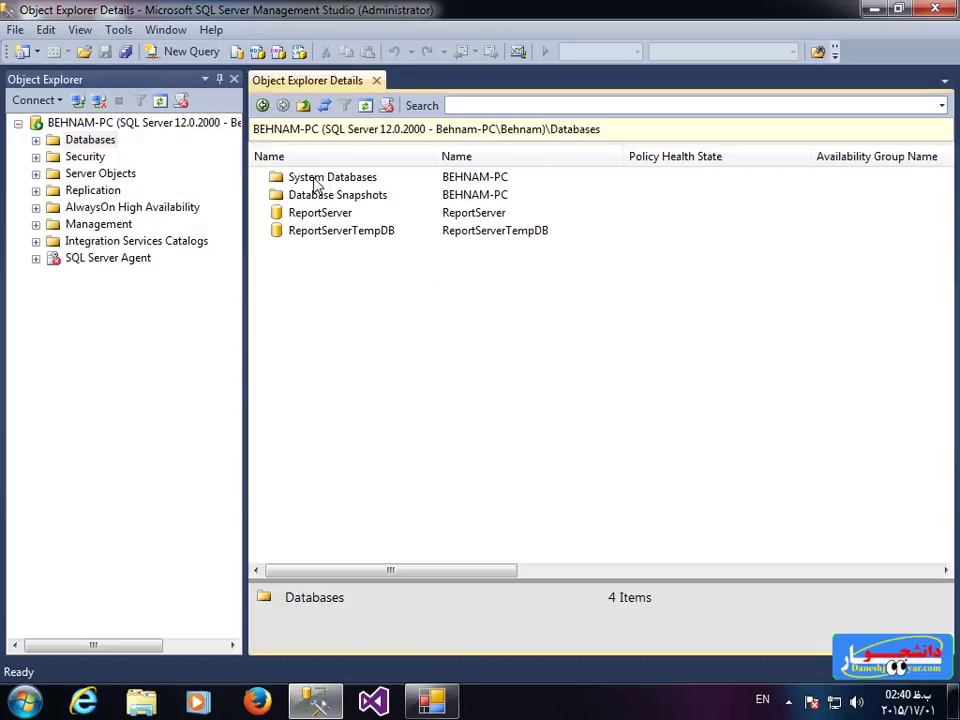
{"action": "left_click", "coordinate": [42, 123]}
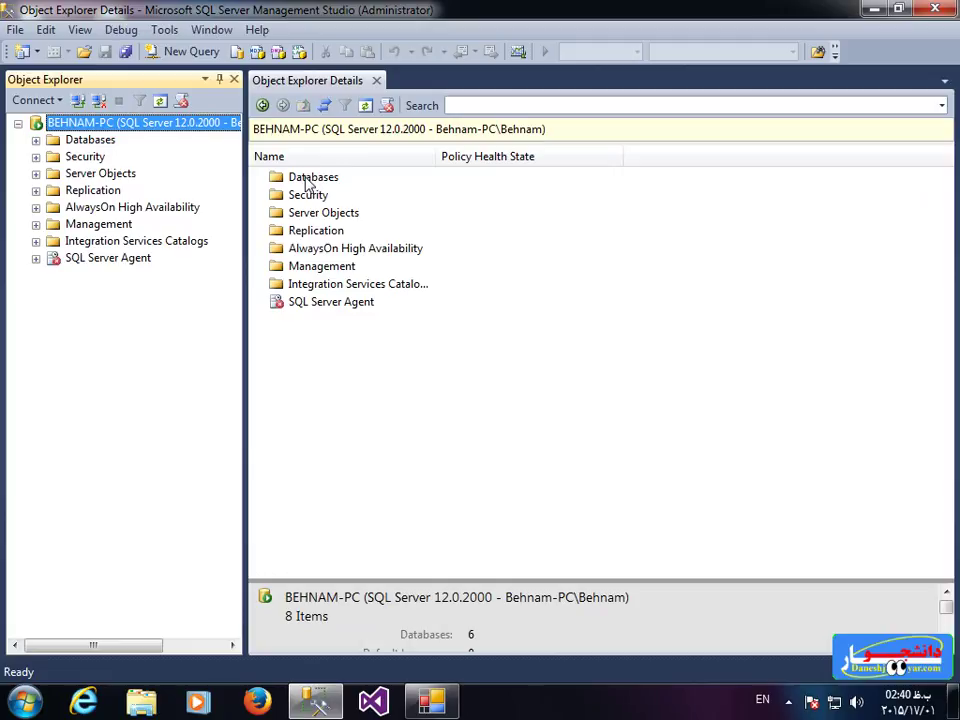
{"action": "left_click", "coordinate": [308, 180]}
{"action": "right_click", "coordinate": [307, 178]}
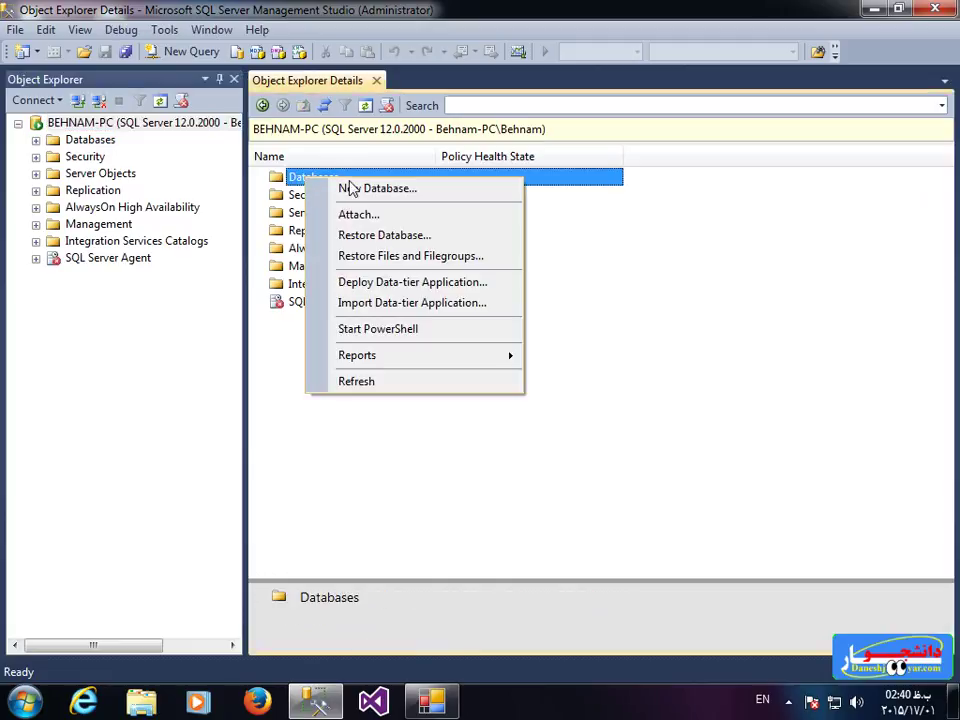
{"action": "left_click", "coordinate": [450, 444]}
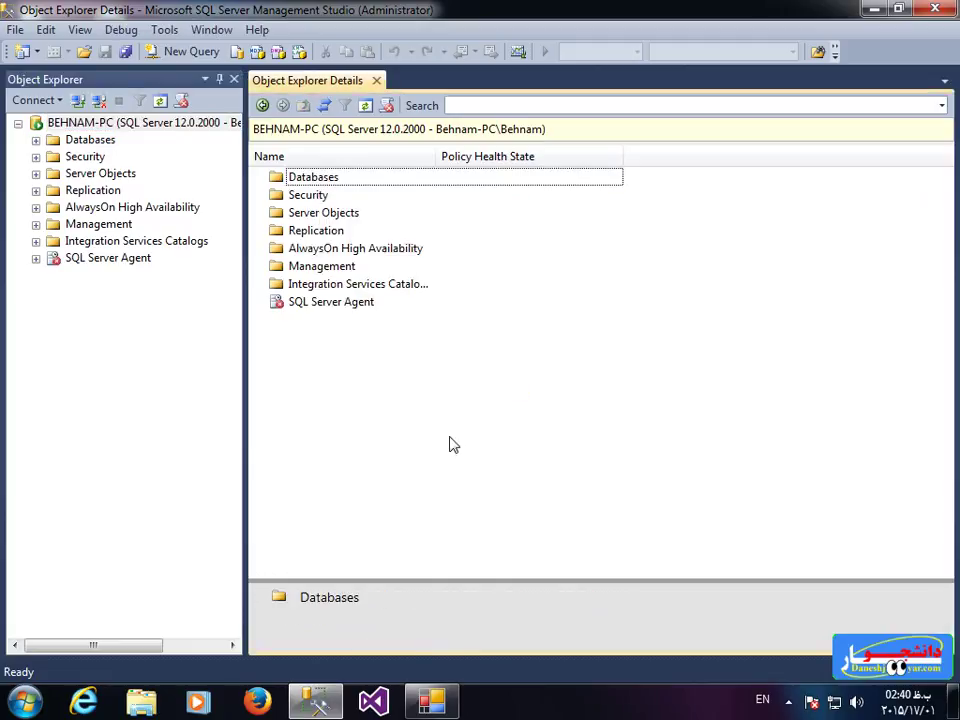
{"action": "left_click", "coordinate": [92, 141]}
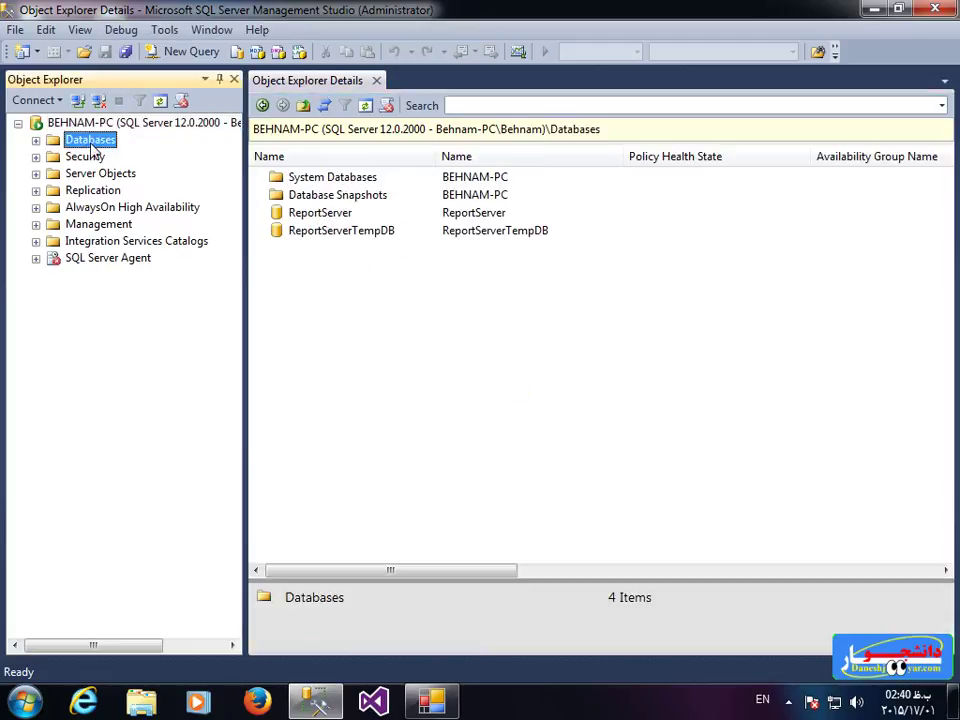
{"action": "right_click", "coordinate": [92, 145]}
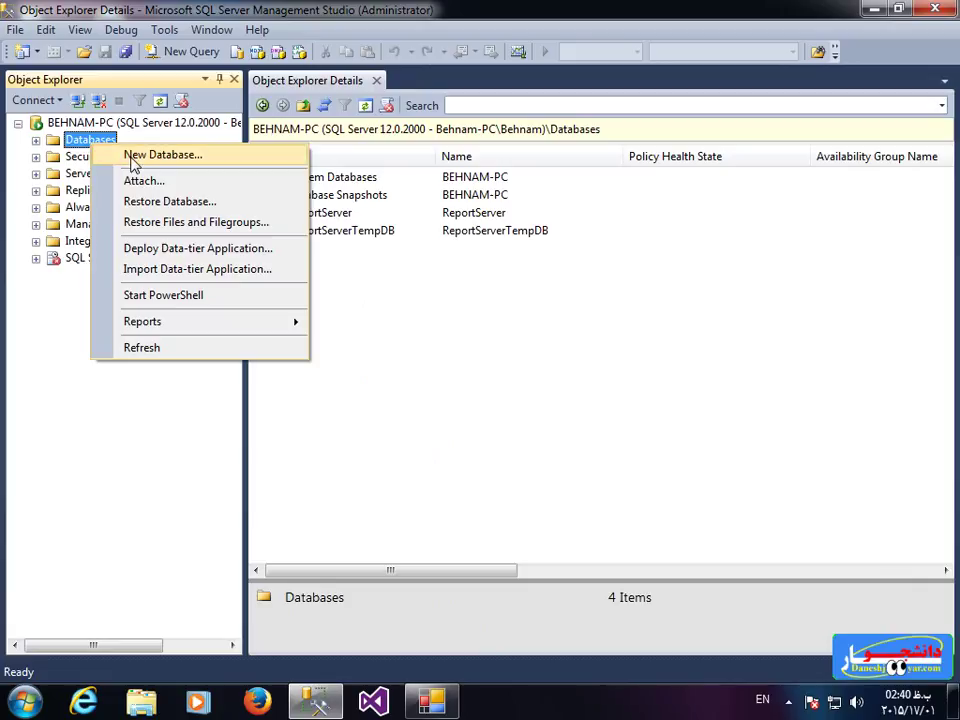
{"action": "left_click", "coordinate": [405, 367]}
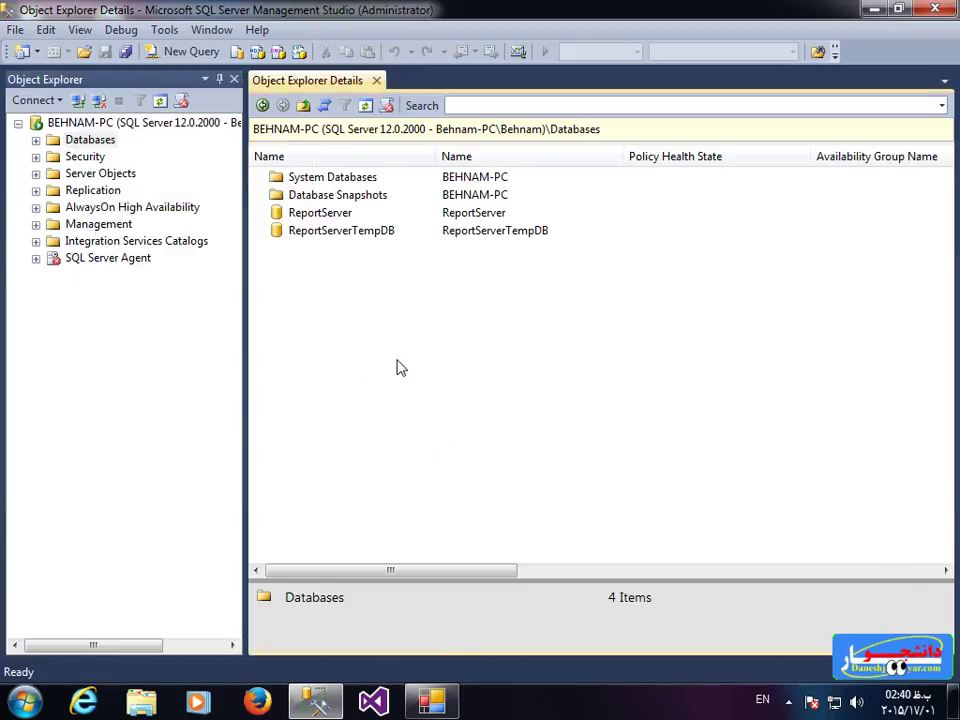
Open a blank query and close it again, and set the Properties pane to auto-hide
{"action": "left_click", "coordinate": [178, 52]}
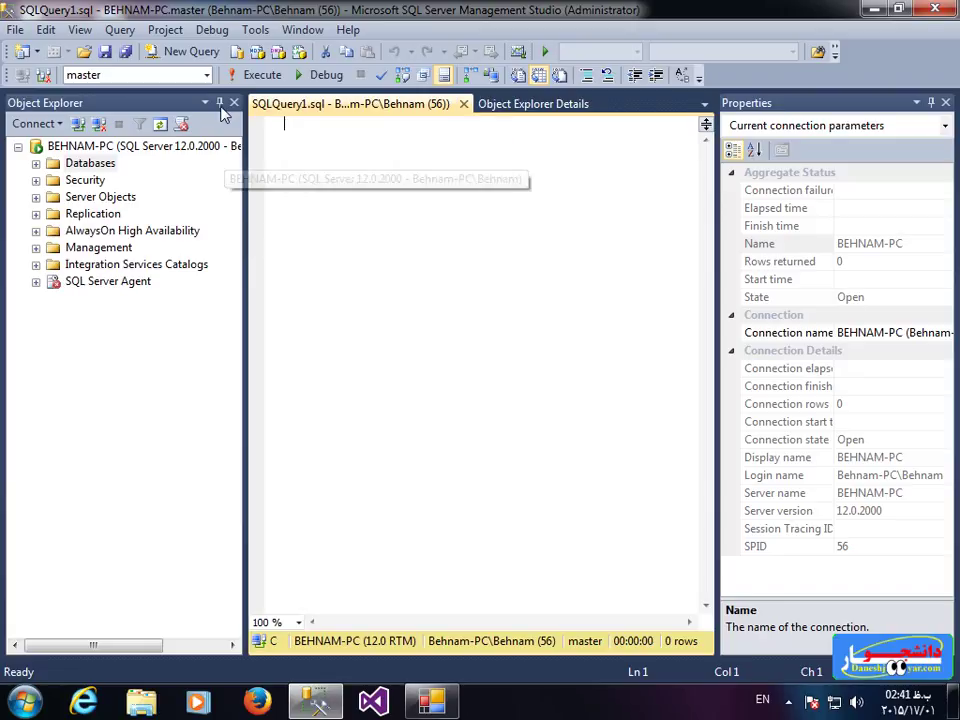
{"action": "left_click", "coordinate": [463, 104]}
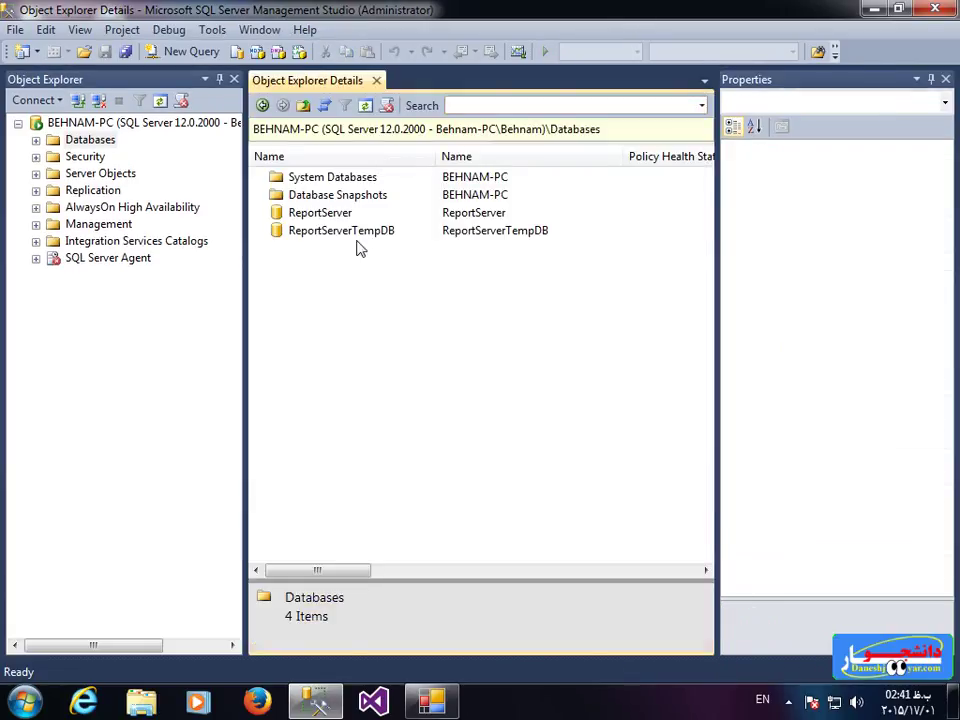
{"action": "left_click", "coordinate": [930, 80]}
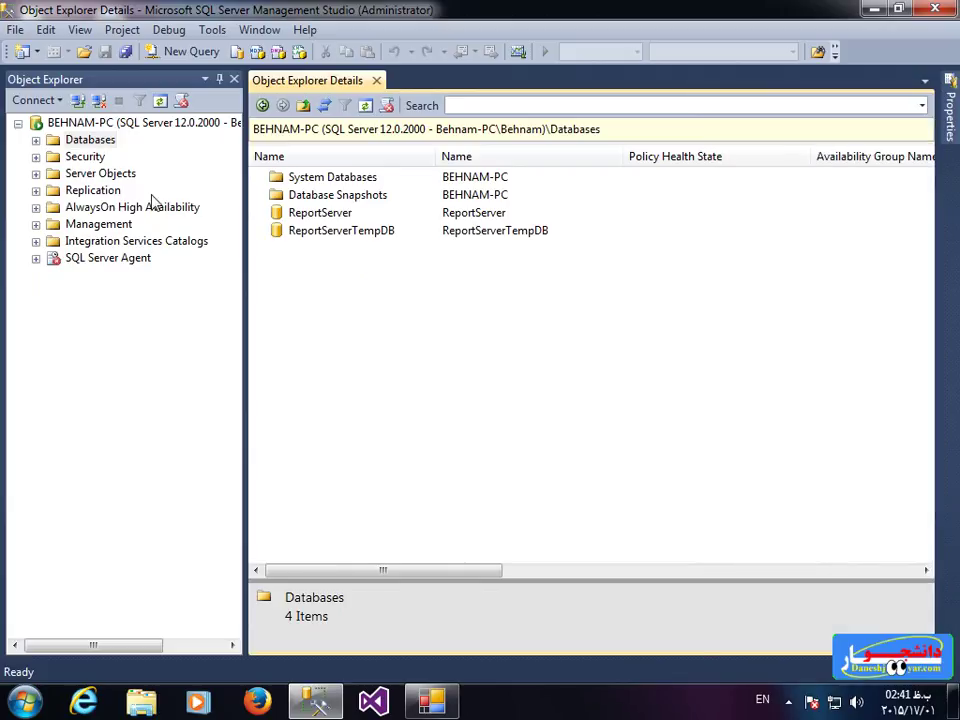
Start creating a new database from the Databases folder and review its General, Options and Filegroups settings
{"action": "left_click", "coordinate": [86, 140]}
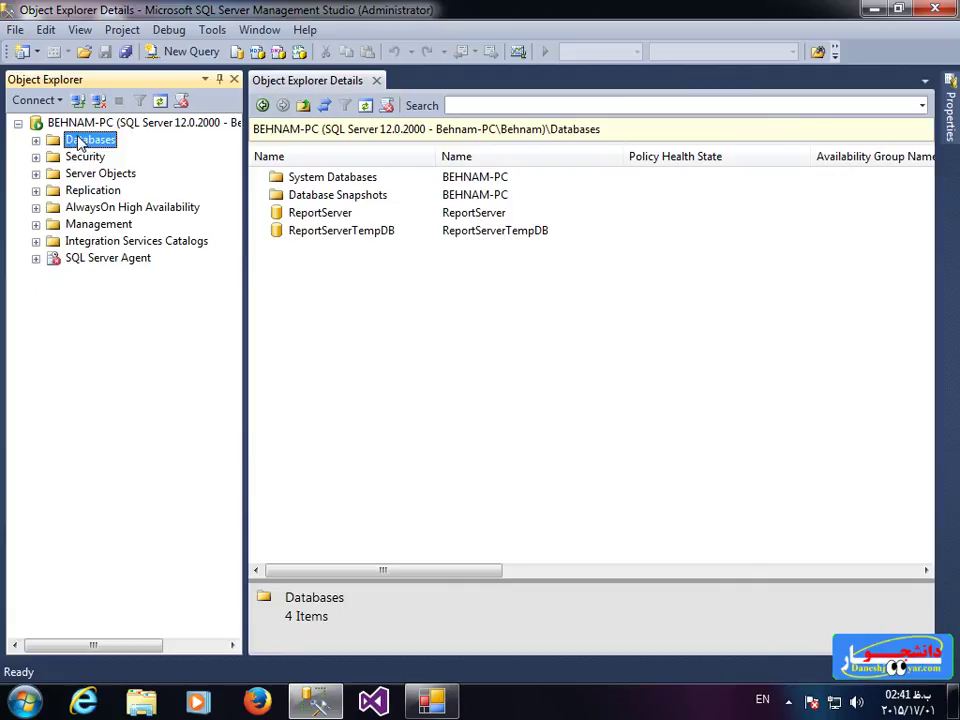
{"action": "right_click", "coordinate": [82, 143]}
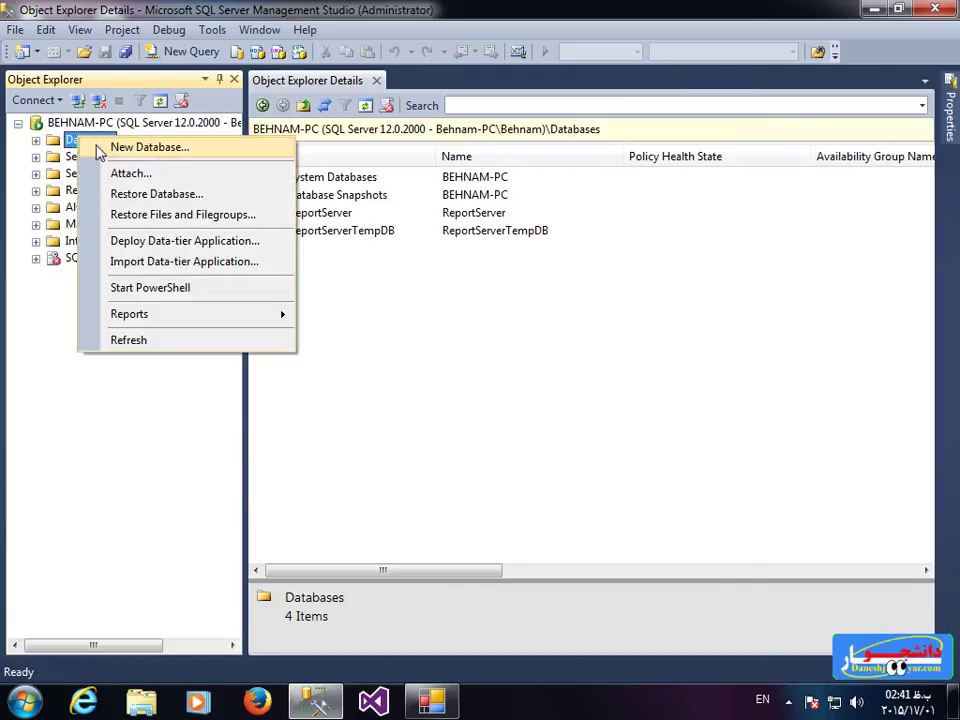
{"action": "left_click", "coordinate": [148, 147]}
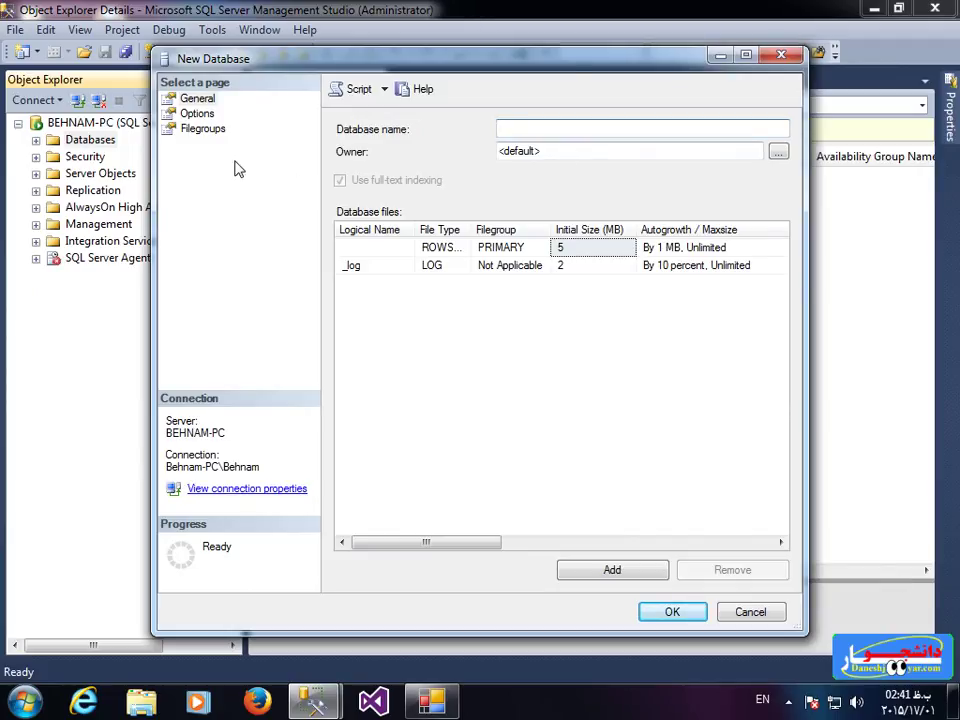
{"action": "left_click", "coordinate": [199, 100]}
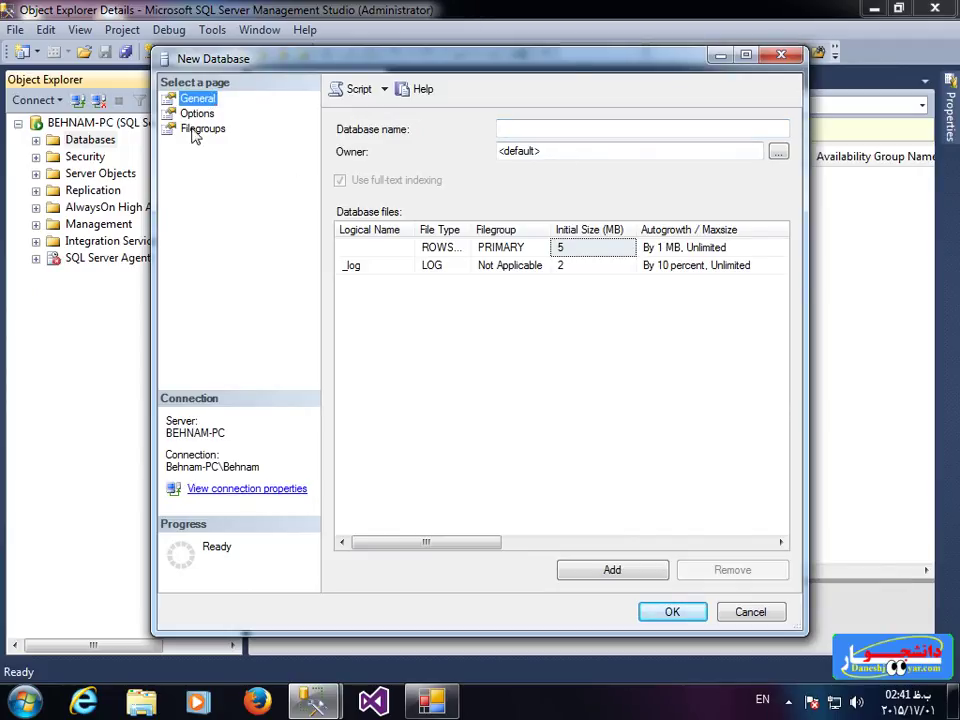
{"action": "left_click", "coordinate": [197, 114]}
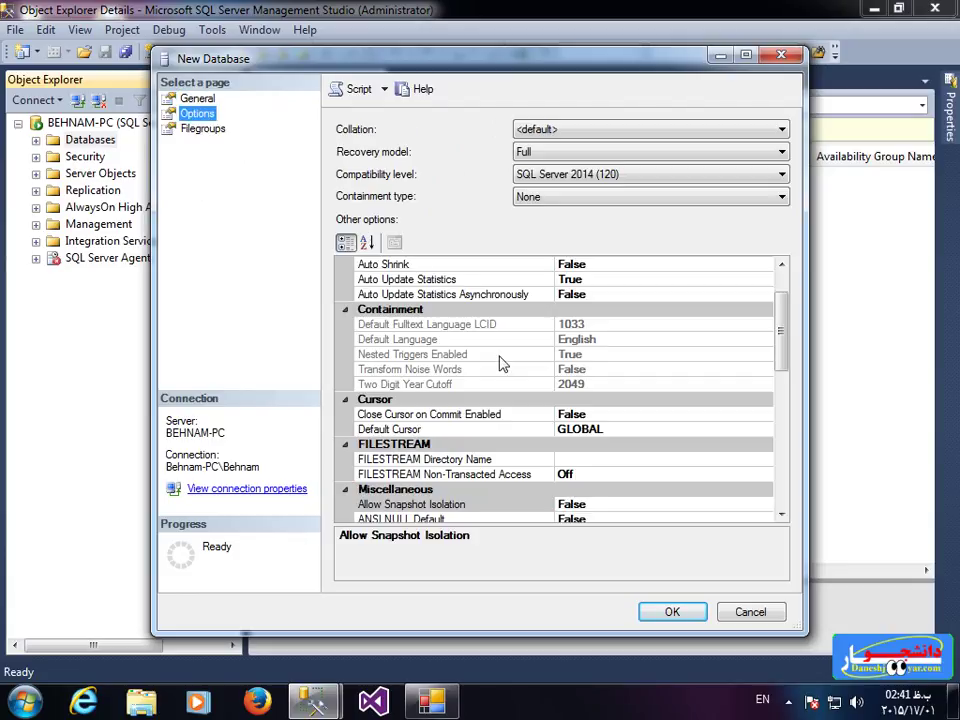
{"action": "left_click", "coordinate": [180, 130]}
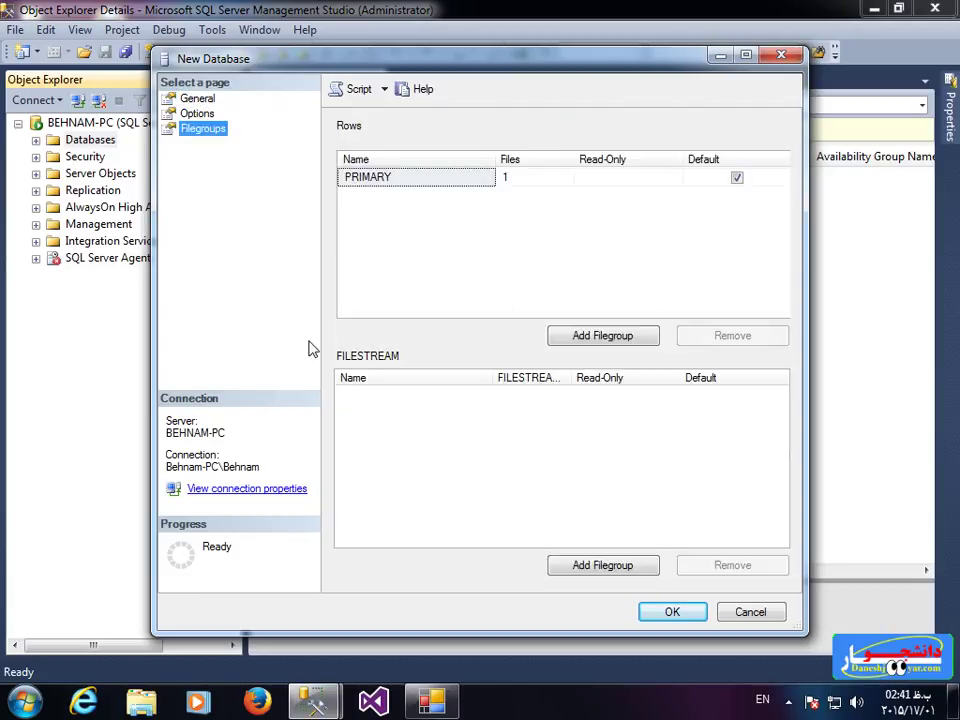
Return to the General settings and name the new database Univer
{"action": "left_click", "coordinate": [199, 100]}
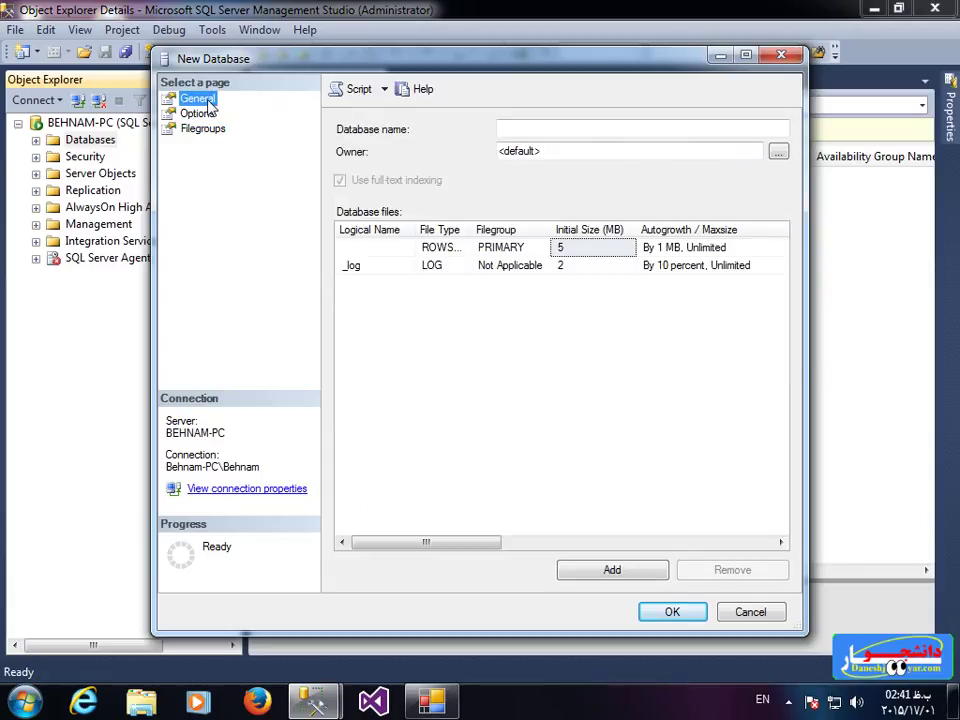
{"action": "left_click", "coordinate": [548, 130]}
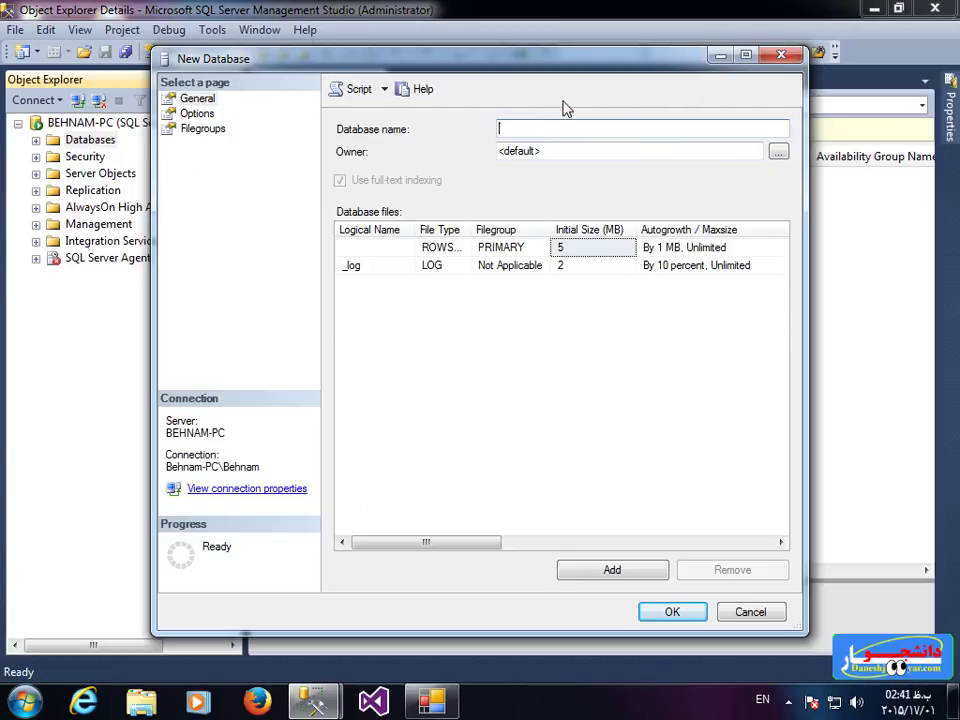
{"action": "type", "text": "Univer"}
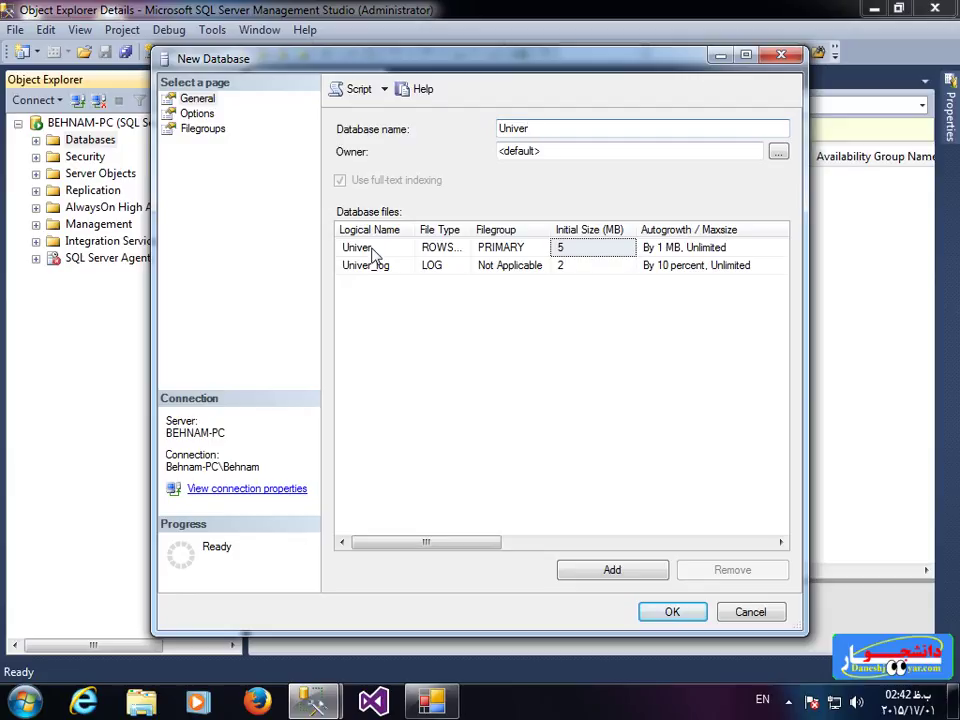
Examine the logical names of the new database's data file and log file without changing them
{"action": "left_click", "coordinate": [384, 249]}
{"action": "left_click_drag", "start_coordinate": [349, 252], "coordinate": [340, 251]}
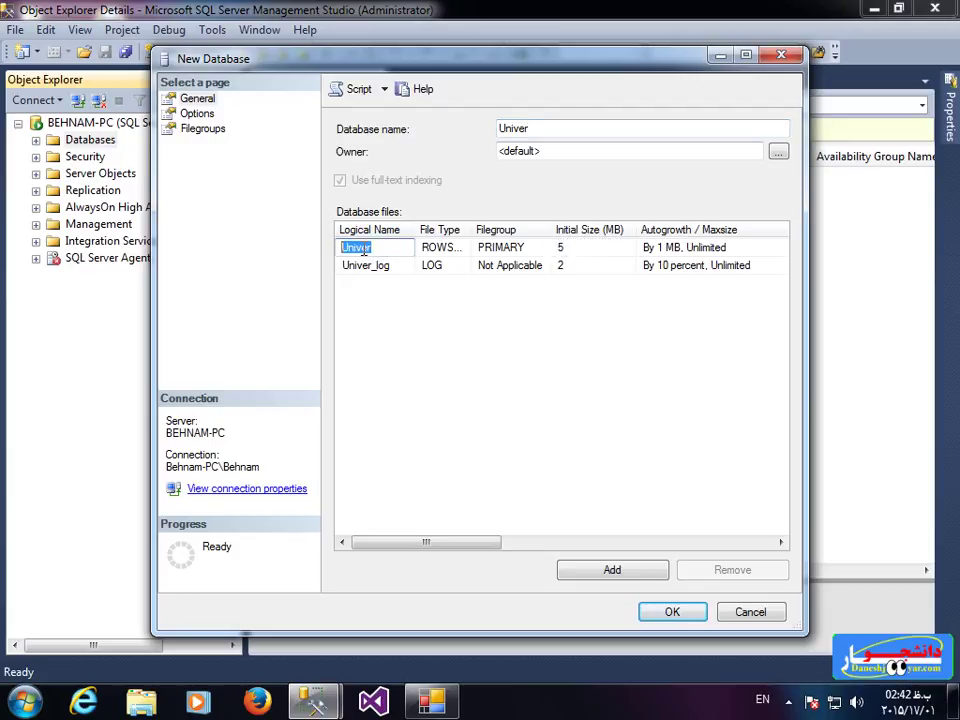
{"action": "left_click", "coordinate": [387, 248]}
{"action": "left_click", "coordinate": [396, 265]}
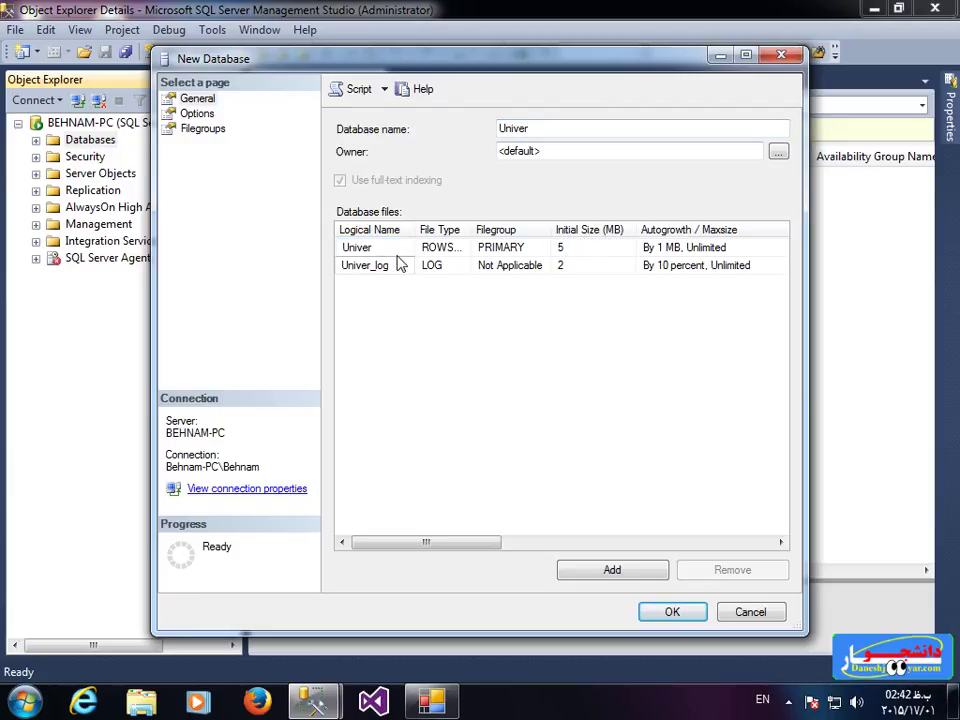
{"action": "left_click", "coordinate": [388, 248]}
{"action": "left_click_drag", "start_coordinate": [388, 248], "coordinate": [349, 250]}
{"action": "left_click", "coordinate": [383, 247]}
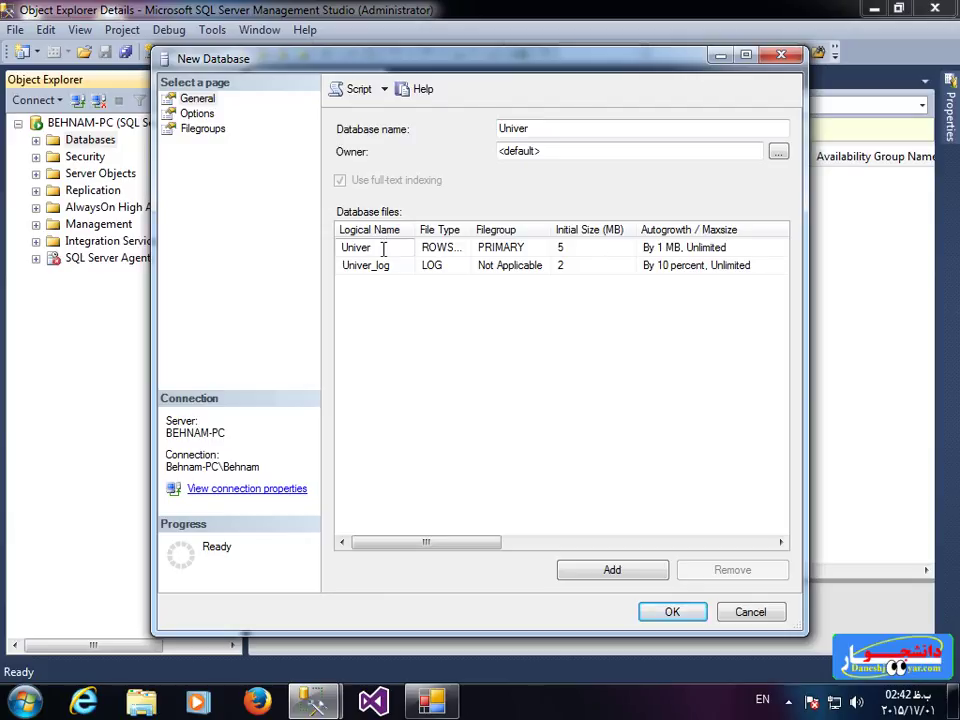
{"action": "left_click_drag", "start_coordinate": [383, 250], "coordinate": [343, 255]}
{"action": "left_click", "coordinate": [381, 248]}
Switch to the desktop, open Sticky Notes and move the blank note to the middle of the screen
{"action": "key", "text": "super+d"}
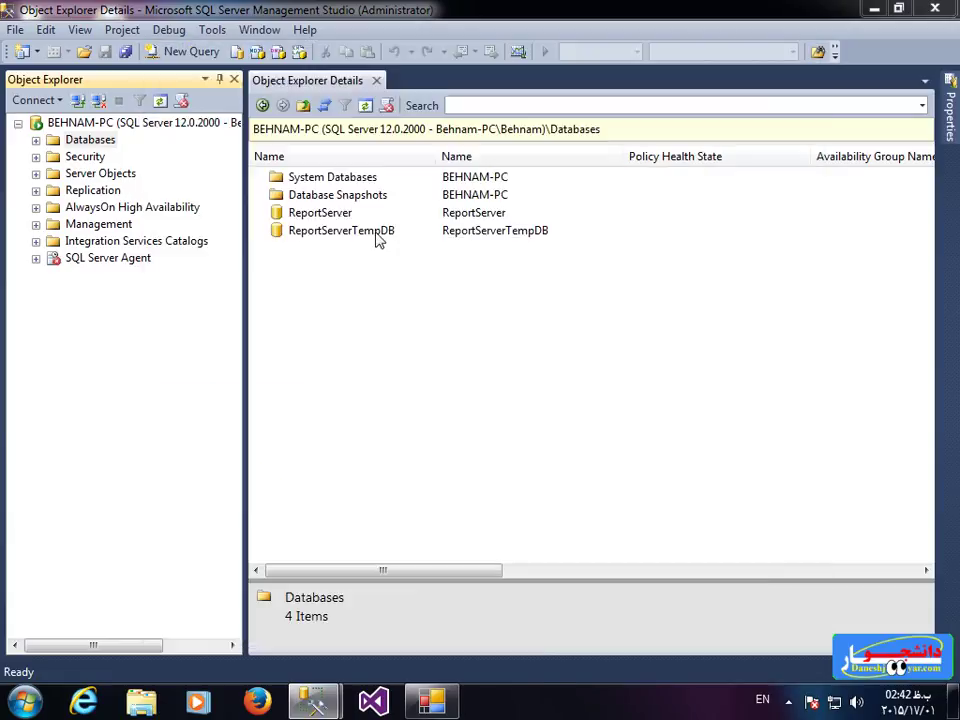
{"action": "double_click", "coordinate": [917, 373]}
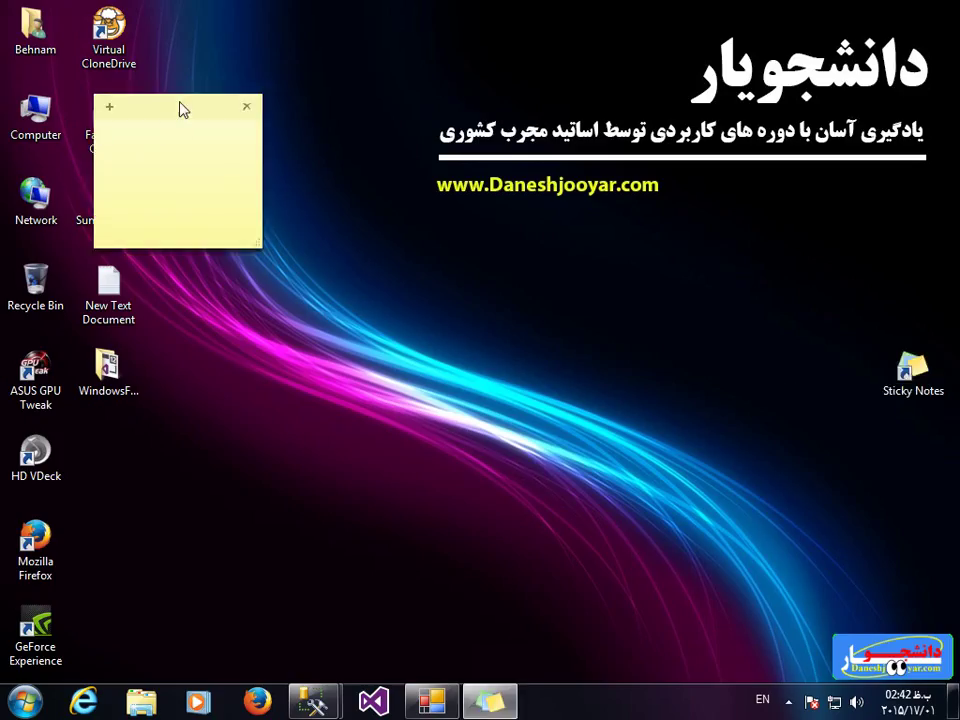
{"action": "left_click_drag", "start_coordinate": [179, 107], "coordinate": [322, 174]}
{"action": "left_click_drag", "start_coordinate": [415, 288], "coordinate": [478, 355]}
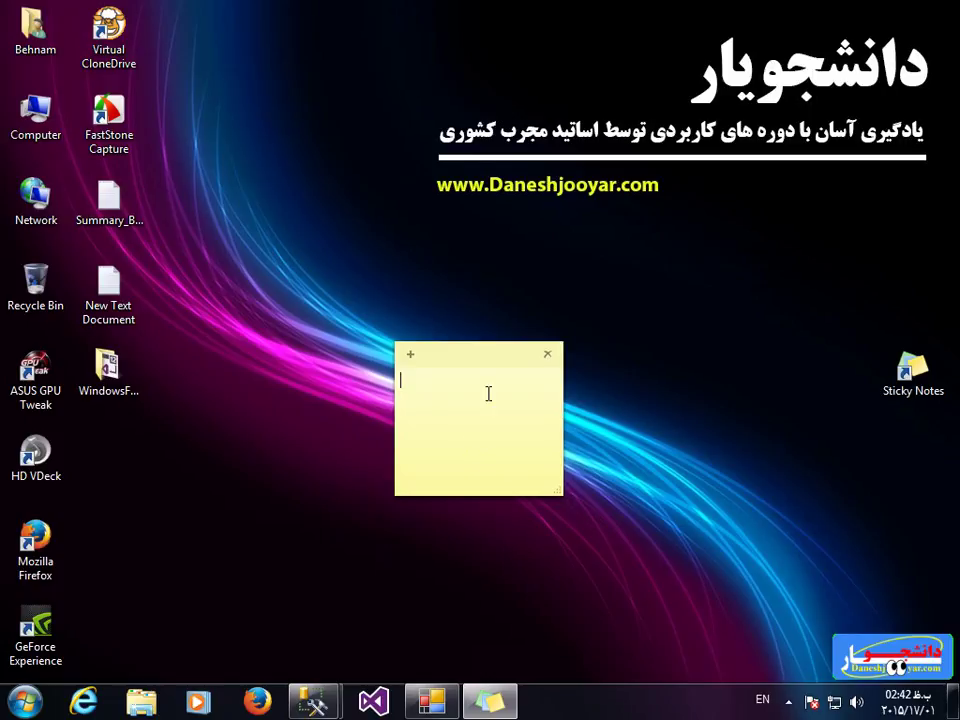
Write Univer.mdf and, on the line below, Univer_log. in the sticky note
{"action": "type", "text": "V"}
{"action": "key", "text": "BackSpace"}
{"action": "type", "text": "Um"}
{"action": "key", "text": "BackSpace"}
{"action": "key", "text": "BackSpace"}
{"action": "key", "text": "BackSpace"}
{"action": "type", "text": "niver"}
{"action": "type", "text": ".mdf"}
{"action": "type", "text": "Univer"}
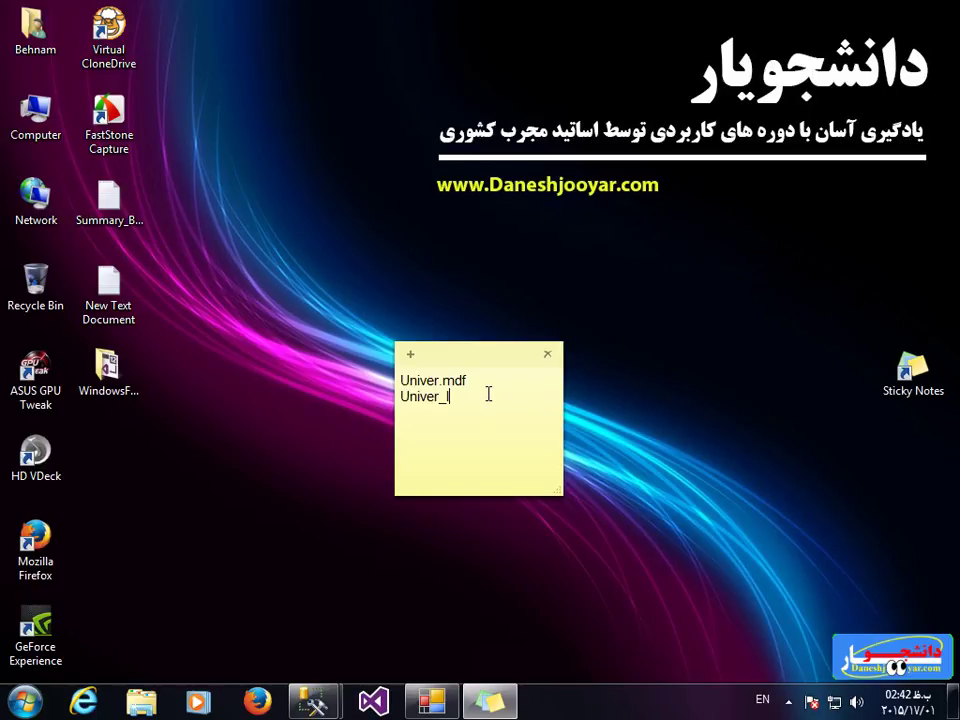
{"action": "type", "text": "_log."}
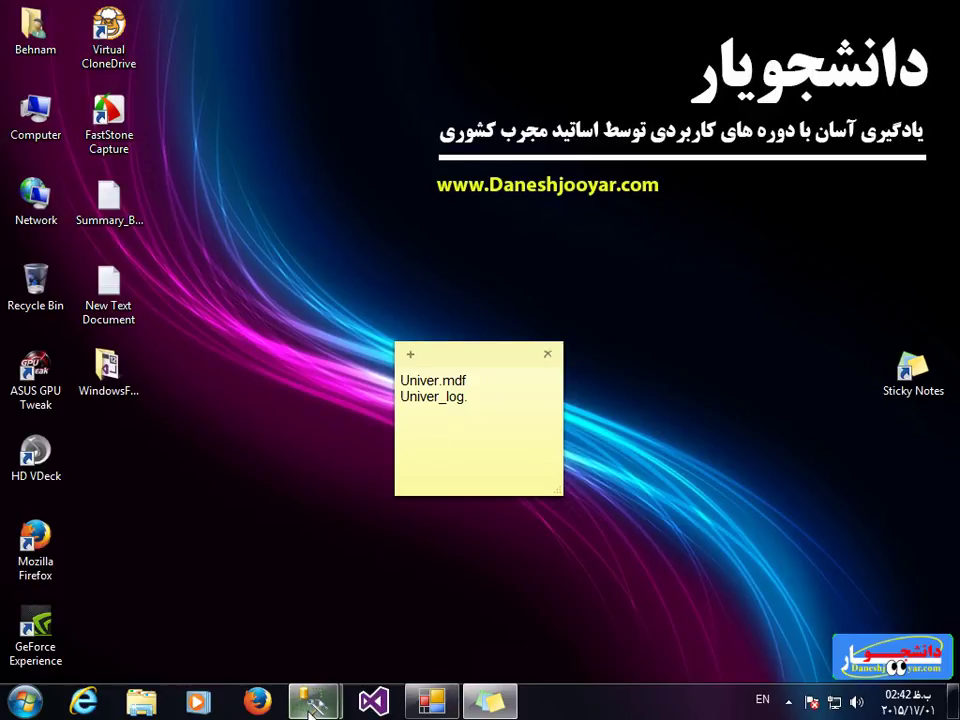
Switch back to the New Database dialog in SQL Server Management Studio and check the log file's type
{"action": "mouse_move", "coordinate": [313, 700]}
{"action": "left_click", "coordinate": [407, 619]}
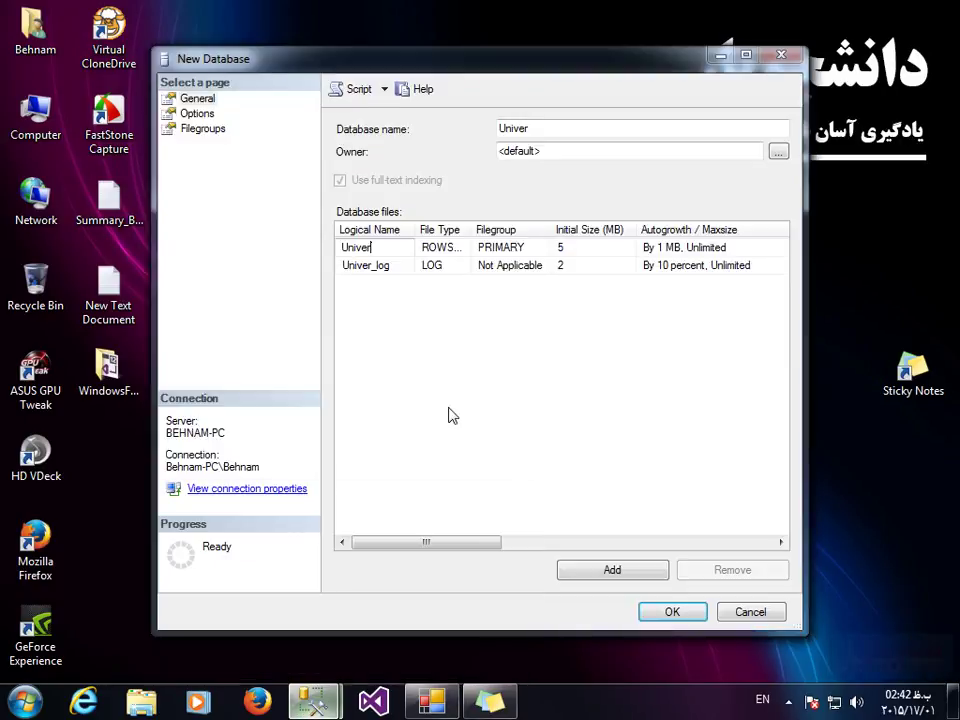
{"action": "left_click", "coordinate": [450, 270]}
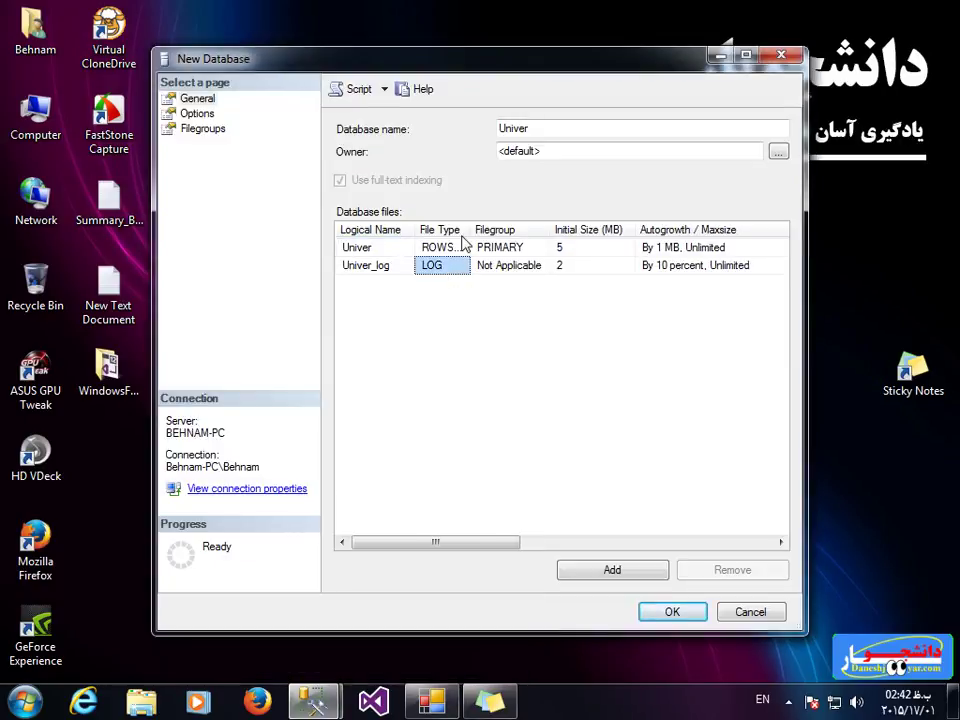
Widen the File Type column in the database files grid and check the types of the data and log files
{"action": "left_click_drag", "start_coordinate": [474, 234], "coordinate": [519, 236]}
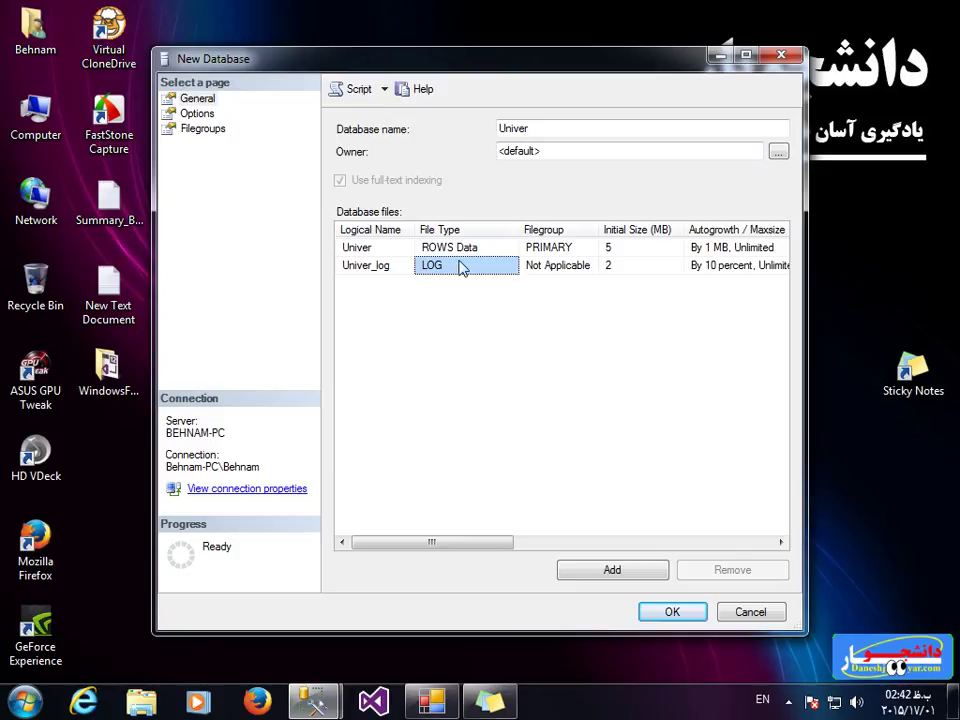
{"action": "left_click", "coordinate": [471, 250]}
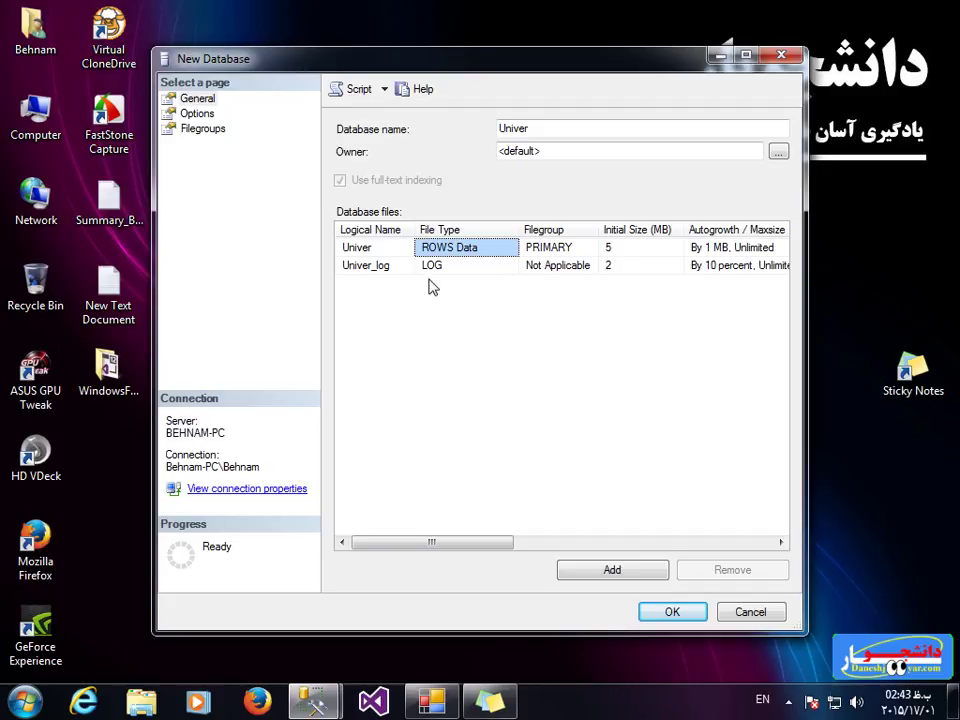
{"action": "left_click", "coordinate": [455, 267]}
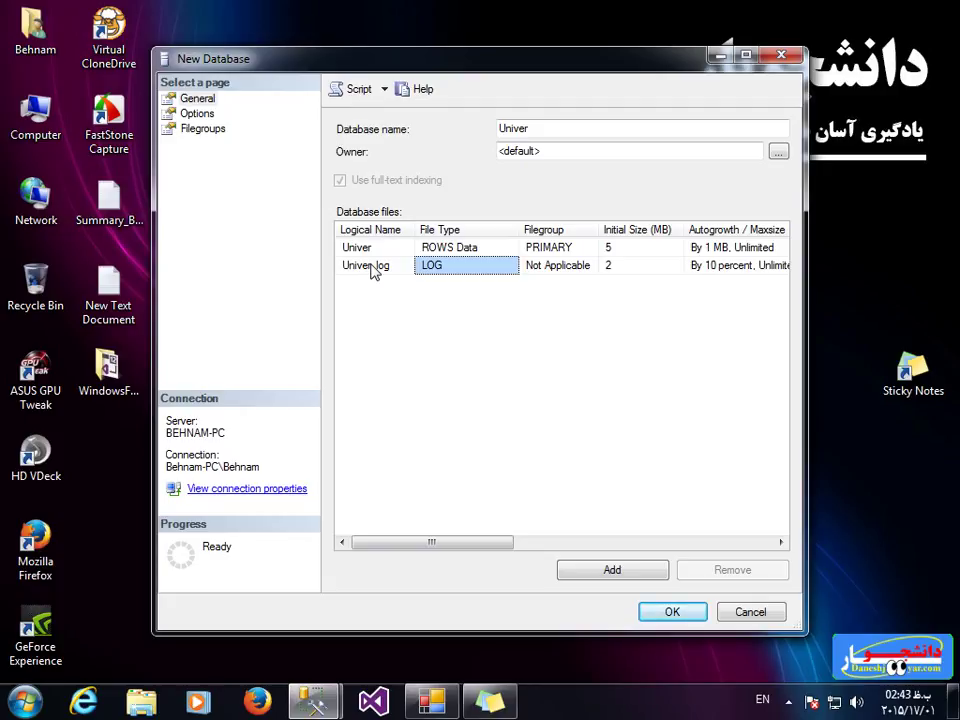
Switch to the sticky note, complete its second line as Univer_log.ldf and move the note slightly higher
{"action": "left_click", "coordinate": [488, 703]}
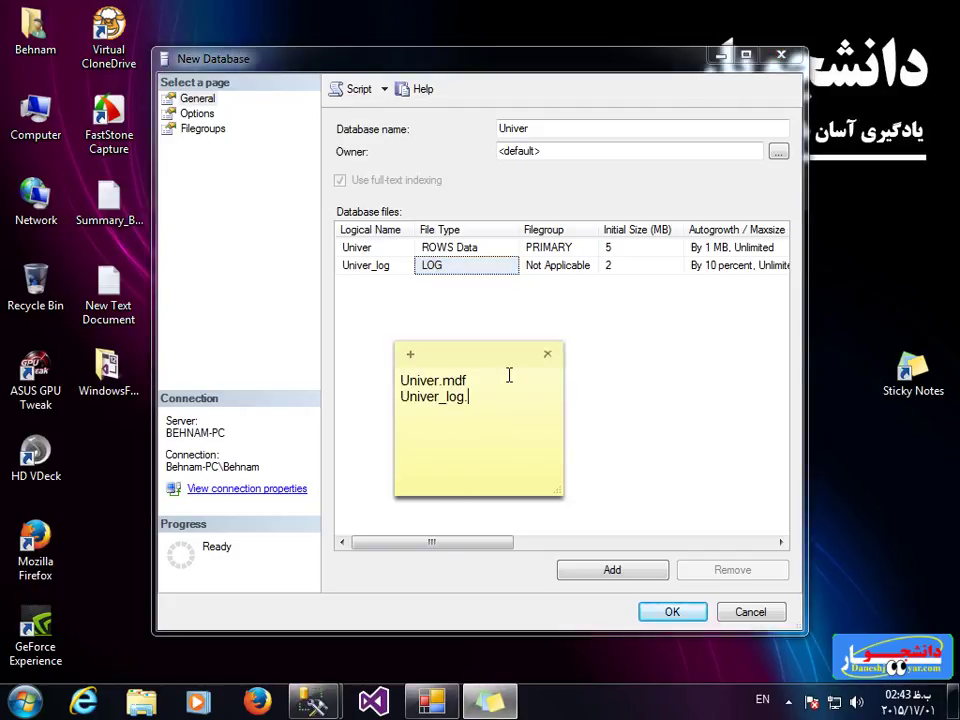
{"action": "type", "text": "ldg"}
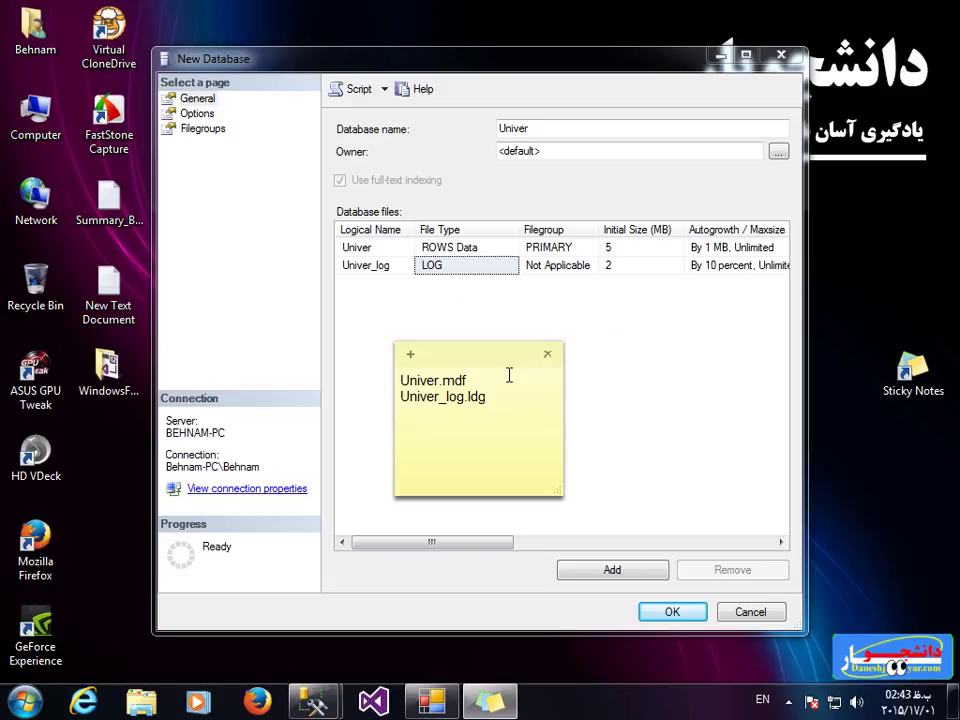
{"action": "key", "text": "BackSpace"}
{"action": "key", "text": "BackSpace"}
{"action": "left_click_drag", "start_coordinate": [484, 397], "coordinate": [397, 379]}
{"action": "left_click", "coordinate": [409, 384]}
{"action": "left_click_drag", "start_coordinate": [450, 356], "coordinate": [461, 295]}
{"action": "left_click_drag", "start_coordinate": [491, 337], "coordinate": [460, 337]}
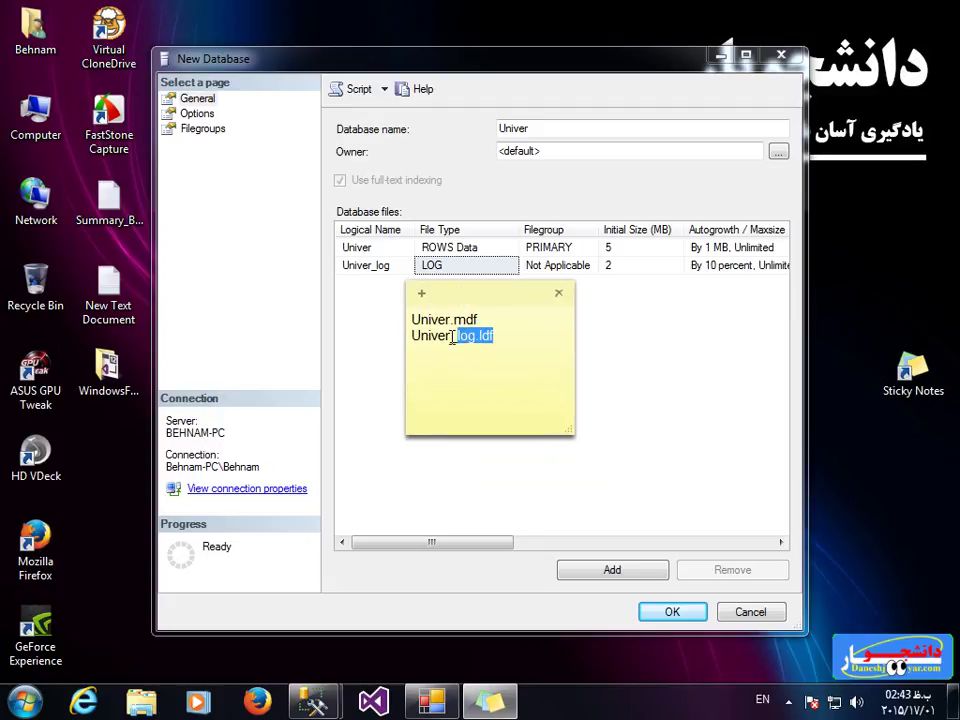
Return to the New Database dialog, narrow the Filegroup column and examine the initial sizes of the data and log files
{"action": "left_click_drag", "start_coordinate": [536, 72], "coordinate": [512, 90]}
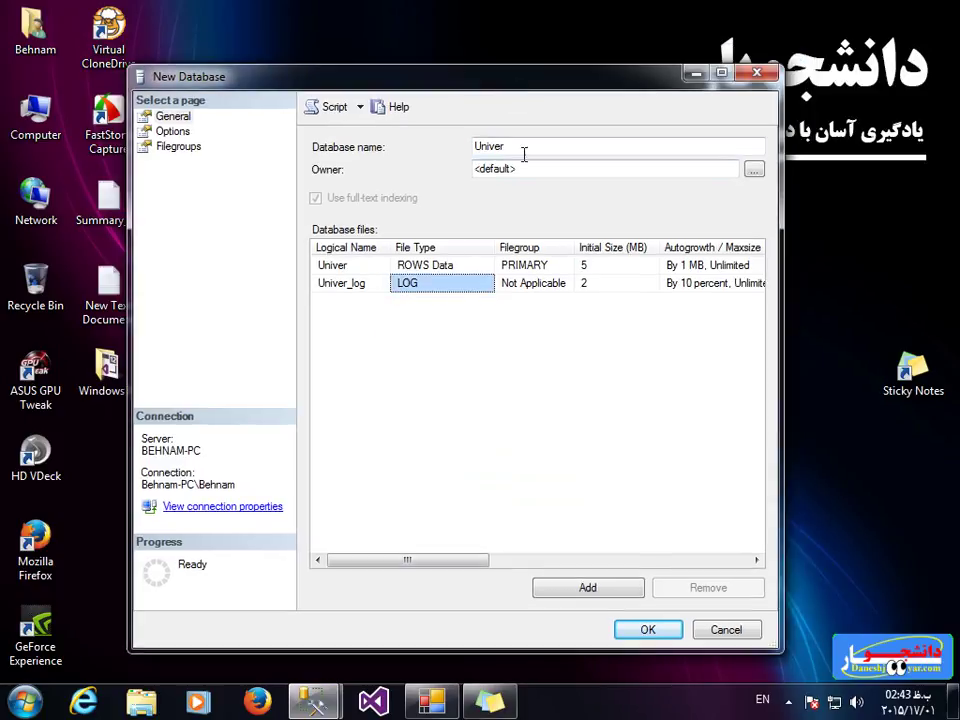
{"action": "left_click", "coordinate": [604, 268]}
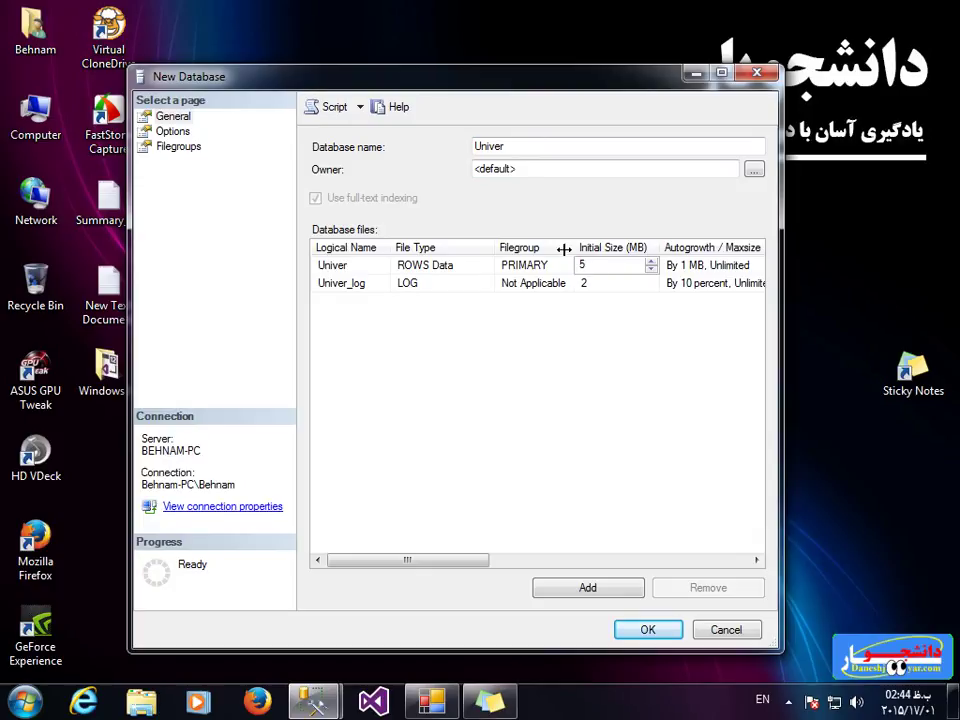
{"action": "left_click_drag", "start_coordinate": [567, 249], "coordinate": [514, 248]}
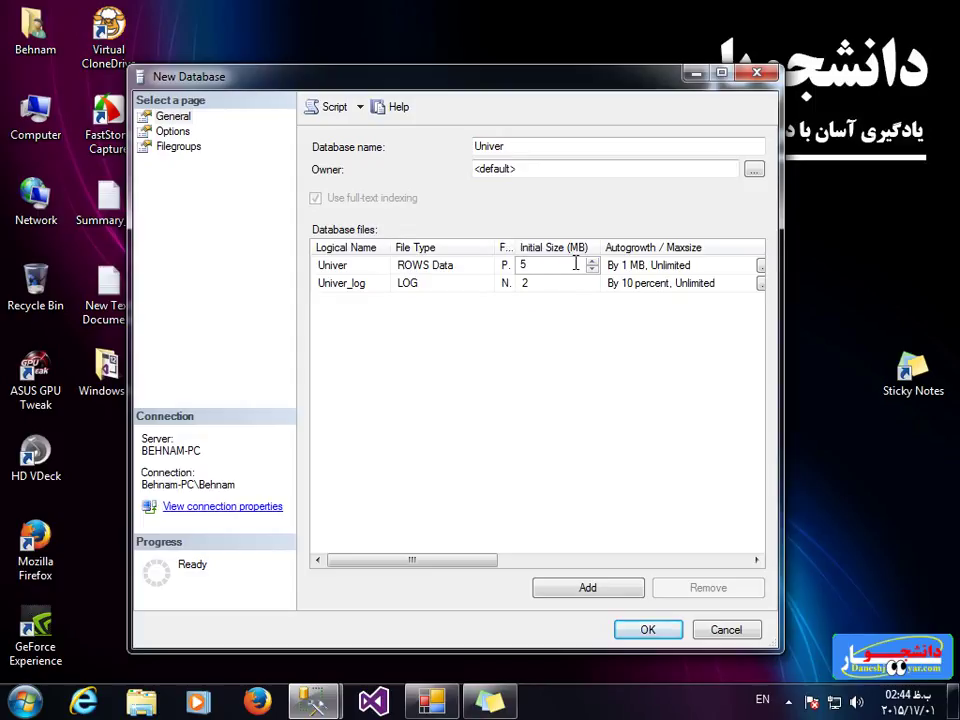
{"action": "double_click", "coordinate": [524, 263]}
{"action": "left_click_drag", "start_coordinate": [526, 265], "coordinate": [518, 265]}
{"action": "left_click", "coordinate": [544, 283]}
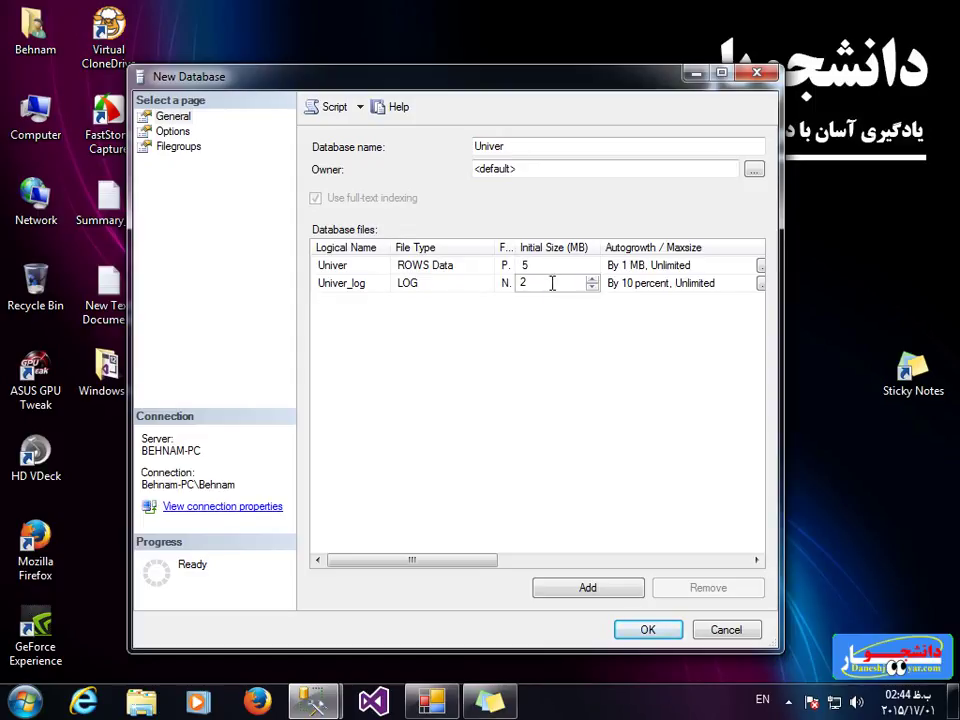
Narrow the Initial Size and Autogrowth columns and examine the storage paths of both database files
{"action": "mouse_move", "coordinate": [484, 561]}
{"action": "left_mouse_down"}
{"action": "mouse_move", "coordinate": [540, 564]}
{"action": "mouse_move", "coordinate": [467, 557]}
{"action": "left_mouse_up"}
{"action": "left_click_drag", "start_coordinate": [600, 247], "coordinate": [570, 250]}
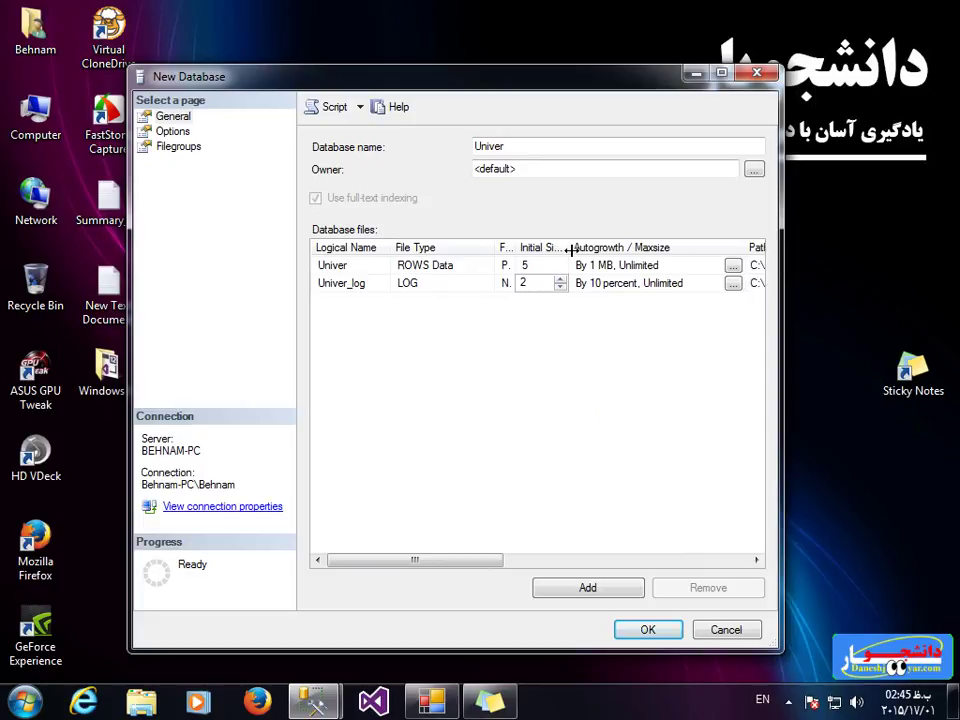
{"action": "left_click_drag", "start_coordinate": [489, 560], "coordinate": [549, 540]}
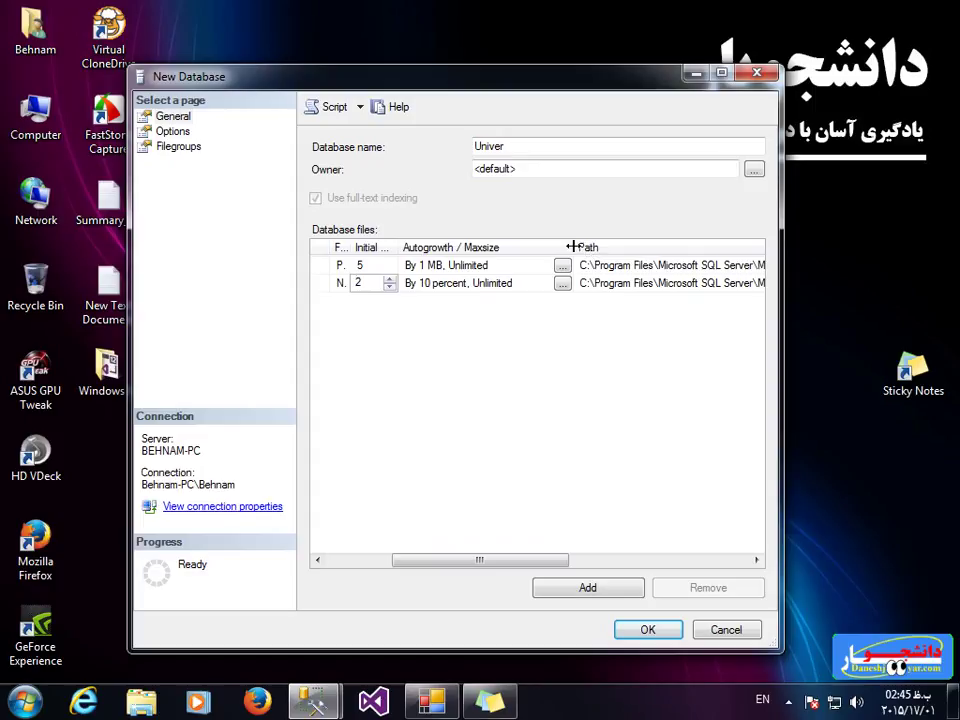
{"action": "left_click_drag", "start_coordinate": [572, 247], "coordinate": [481, 249]}
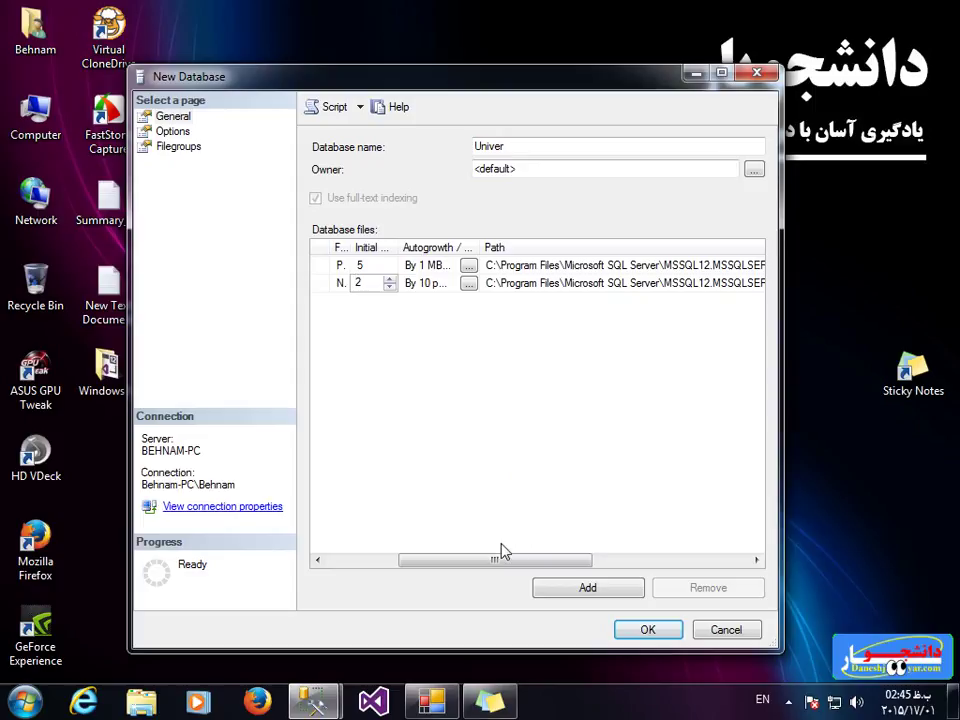
{"action": "left_click_drag", "start_coordinate": [514, 563], "coordinate": [493, 561]}
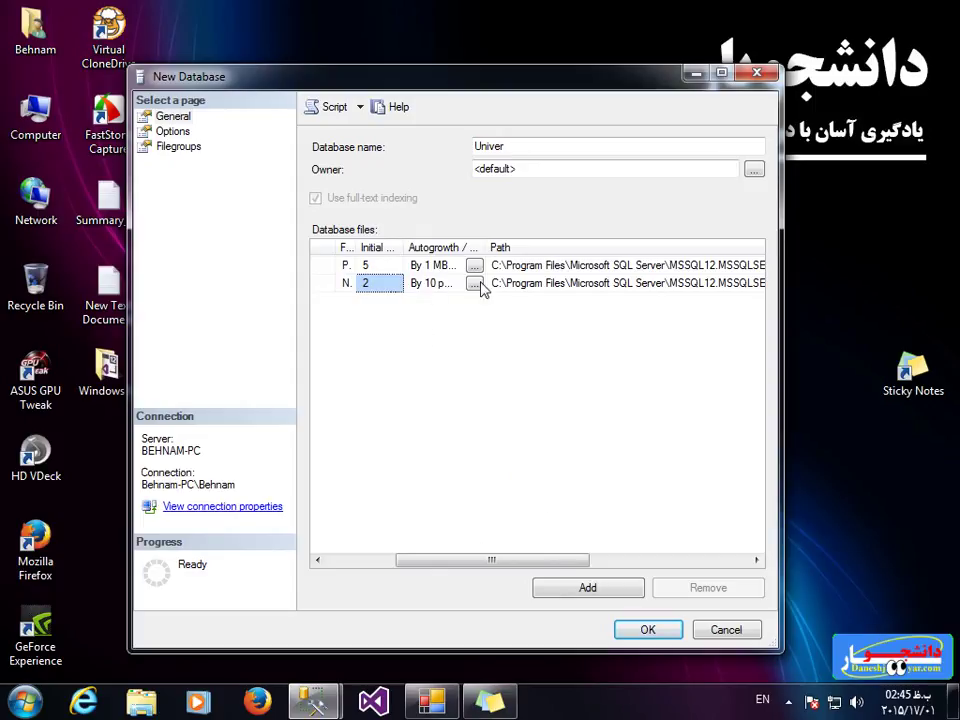
{"action": "left_click_drag", "start_coordinate": [544, 561], "coordinate": [615, 561]}
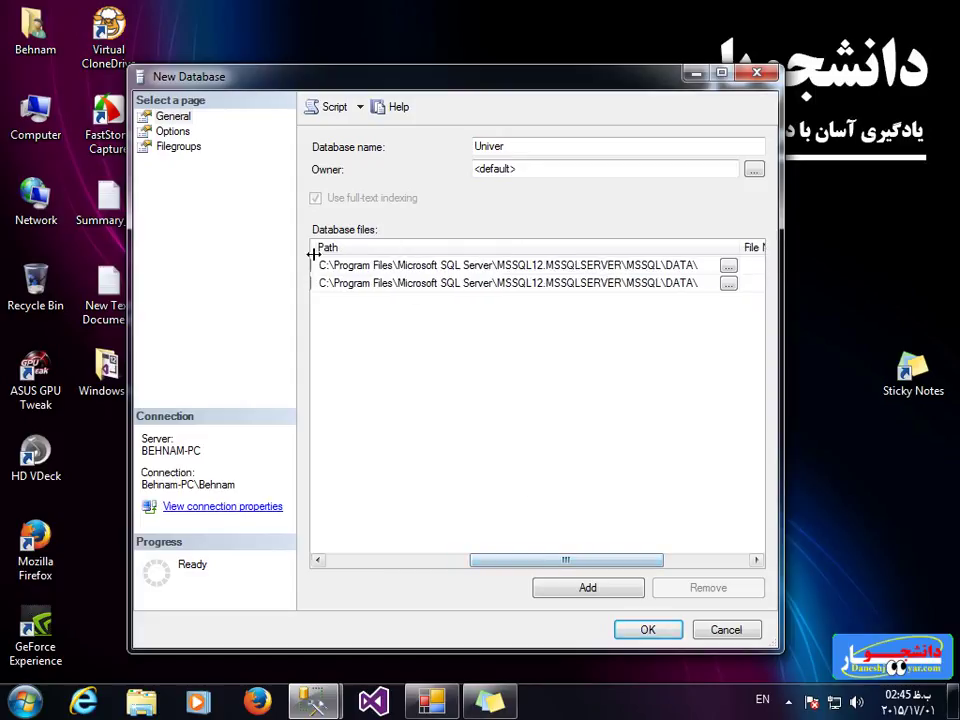
{"action": "left_click_drag", "start_coordinate": [523, 562], "coordinate": [511, 567]}
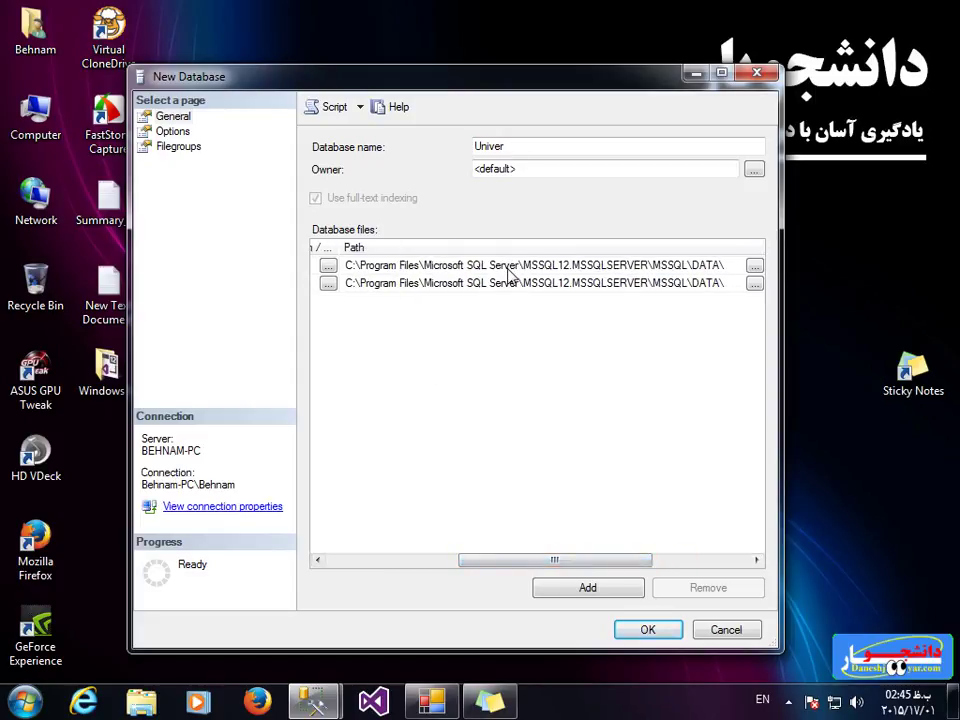
{"action": "mouse_move", "coordinate": [564, 564]}
{"action": "left_mouse_down"}
{"action": "mouse_move", "coordinate": [572, 567]}
{"action": "mouse_move", "coordinate": [562, 566]}
{"action": "left_mouse_up"}
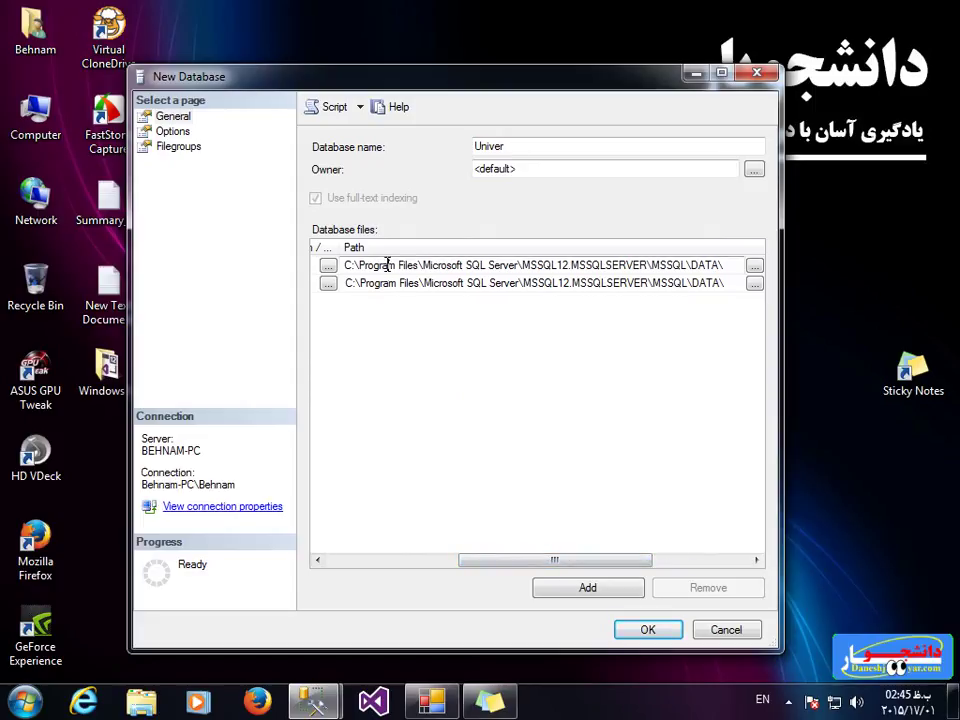
Set the data file's path to the folder C:\DB For Traning
{"action": "left_click_drag", "start_coordinate": [374, 265], "coordinate": [731, 265]}
{"action": "left_click", "coordinate": [754, 266]}
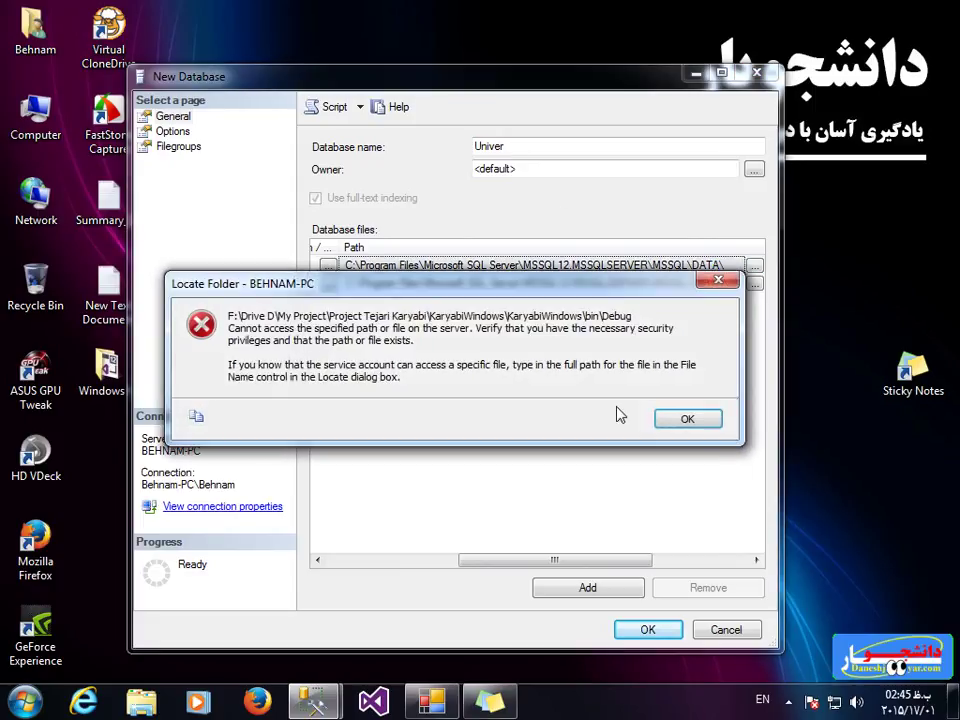
{"action": "left_click", "coordinate": [686, 418]}
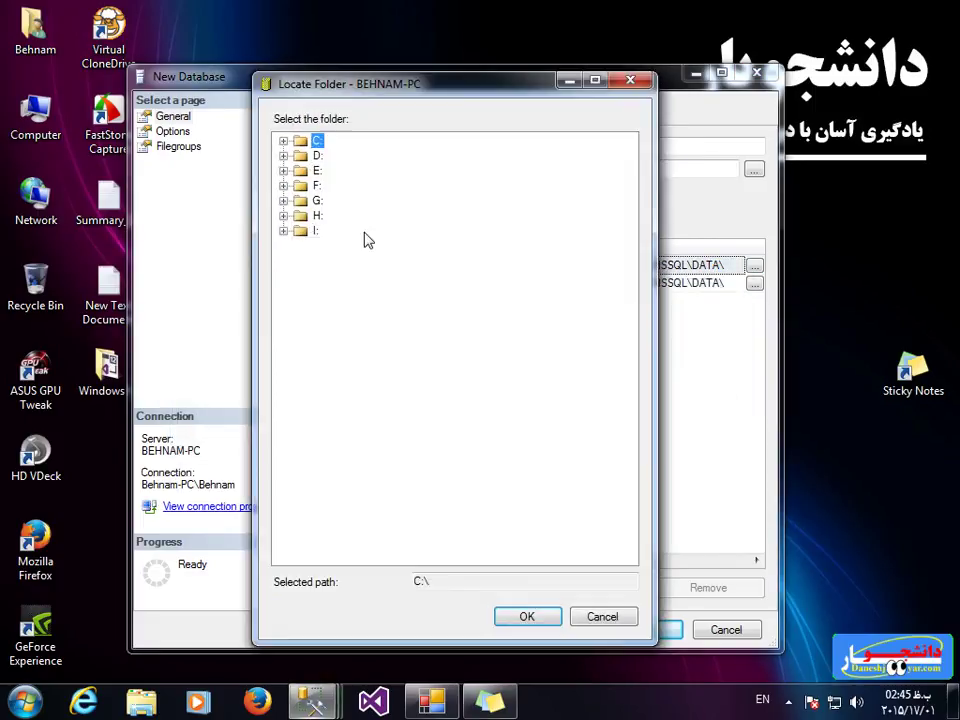
{"action": "left_click", "coordinate": [285, 142]}
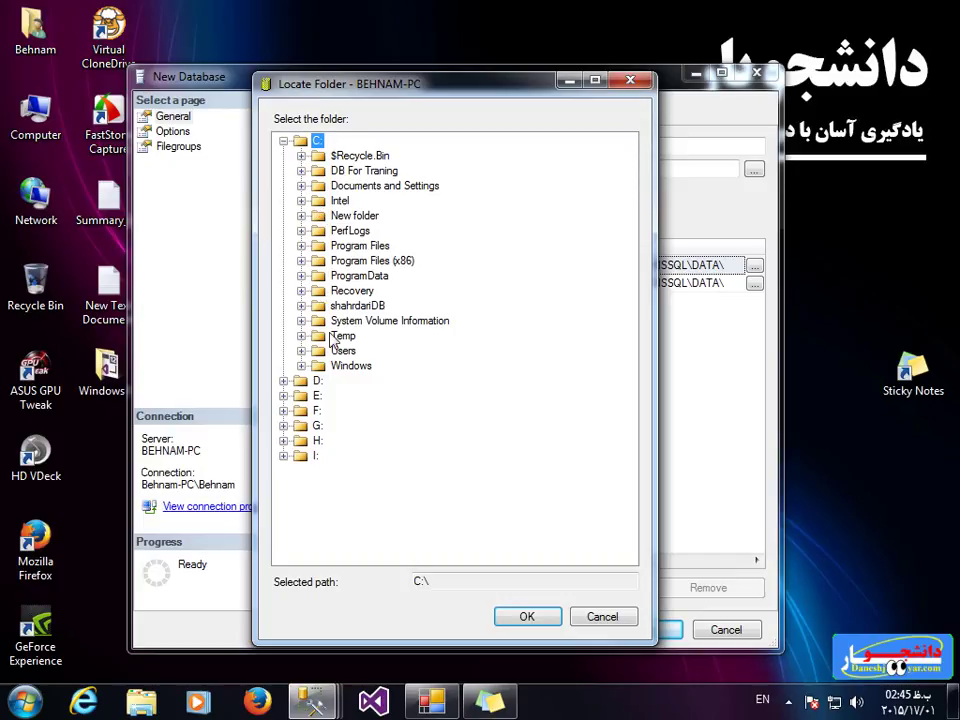
{"action": "left_click", "coordinate": [362, 174]}
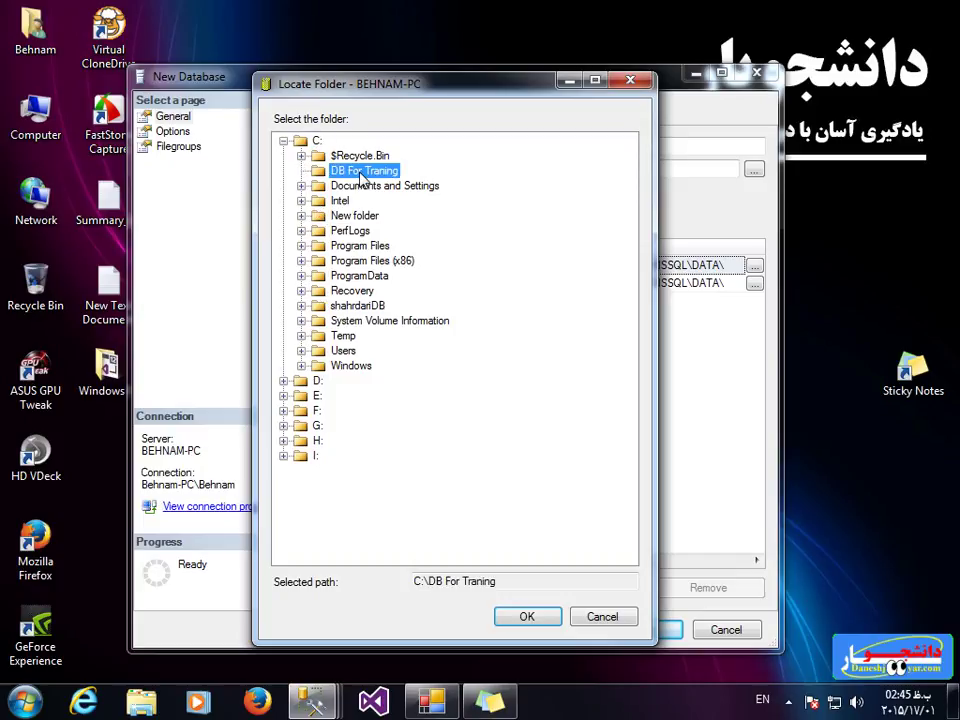
{"action": "left_click", "coordinate": [517, 623]}
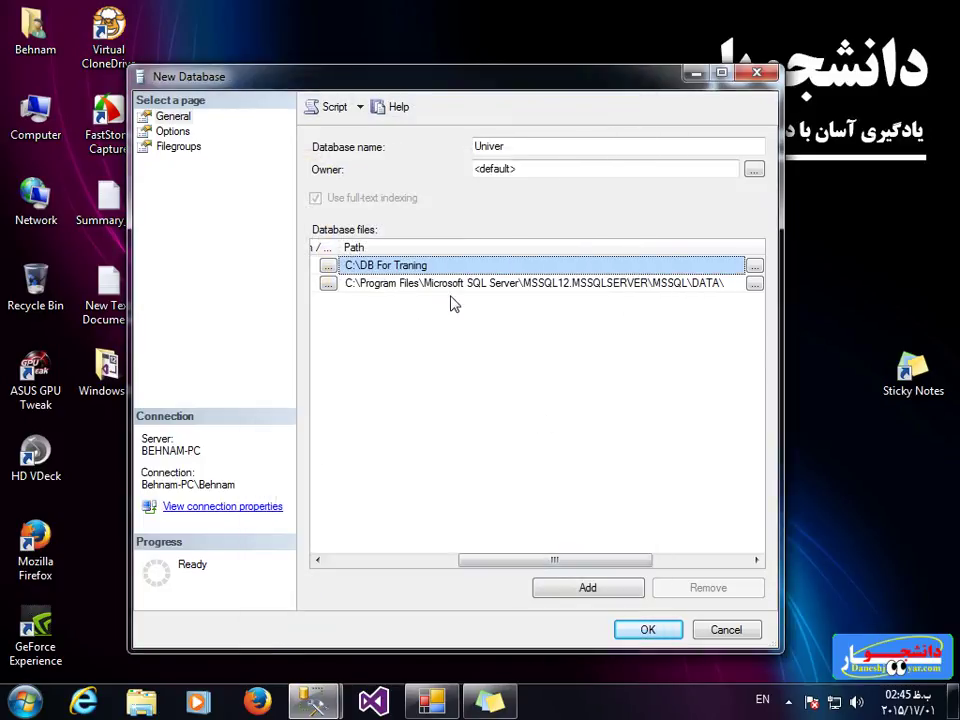
Set the log file's path to C:\DB For Traning and review the paths of both database files
{"action": "left_click", "coordinate": [754, 284]}
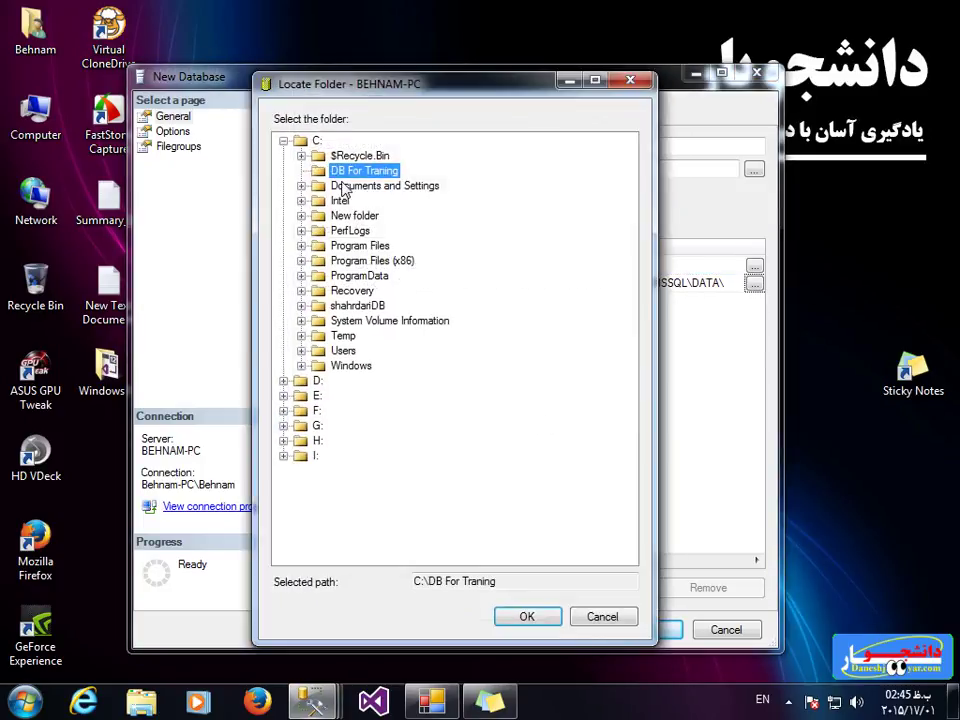
{"action": "left_click_drag", "start_coordinate": [368, 88], "coordinate": [405, 345]}
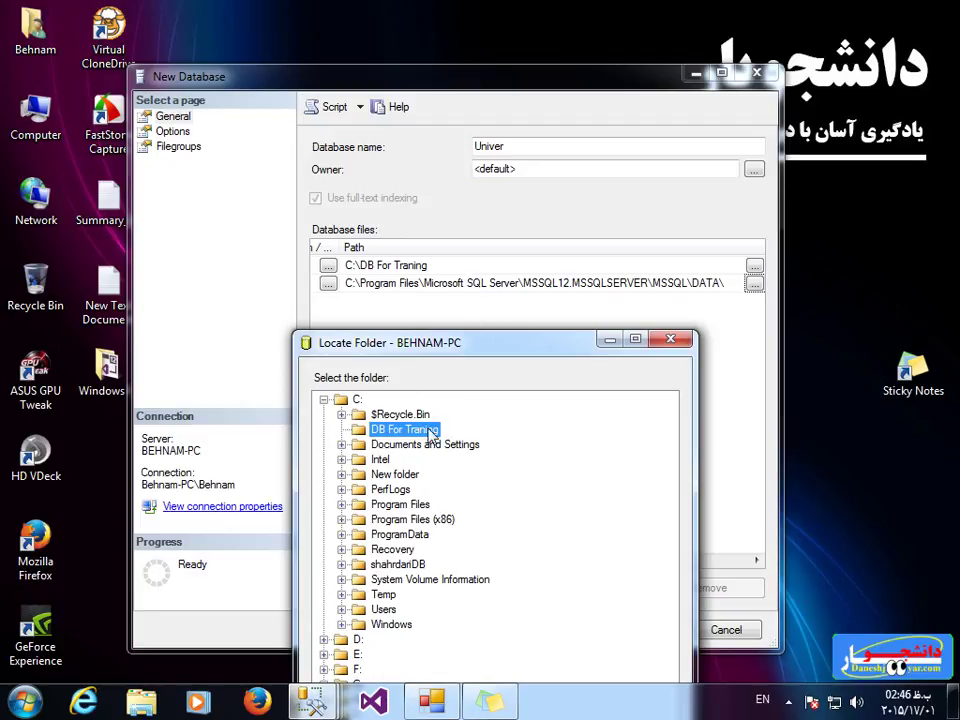
{"action": "left_click_drag", "start_coordinate": [421, 338], "coordinate": [438, 98]}
{"action": "left_click", "coordinate": [576, 630]}
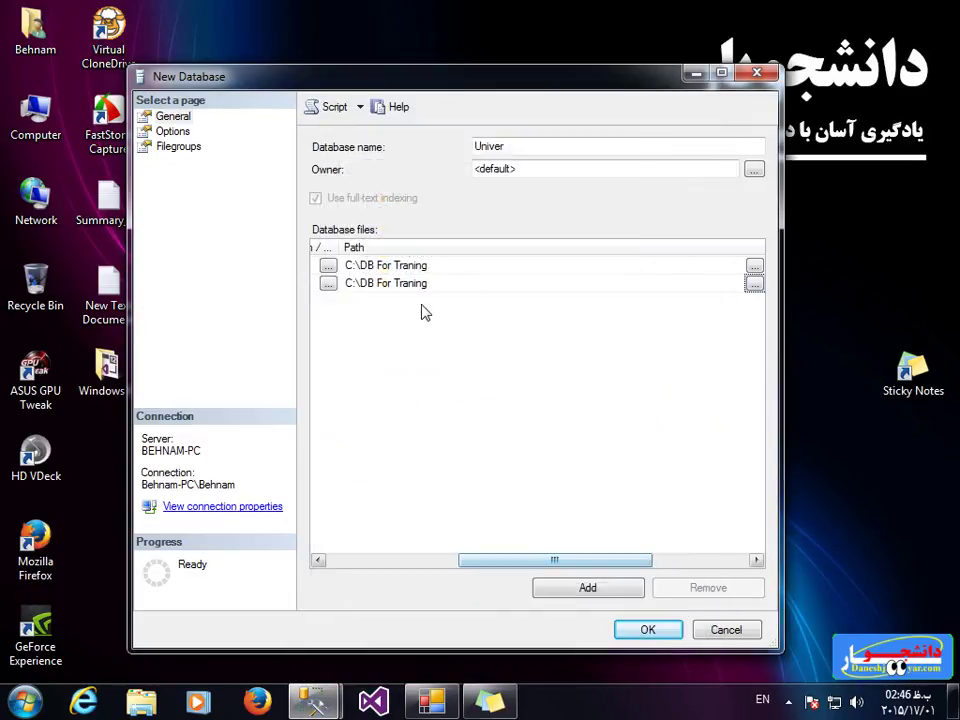
{"action": "left_click", "coordinate": [471, 283]}
{"action": "left_click_drag", "start_coordinate": [484, 280], "coordinate": [208, 272]}
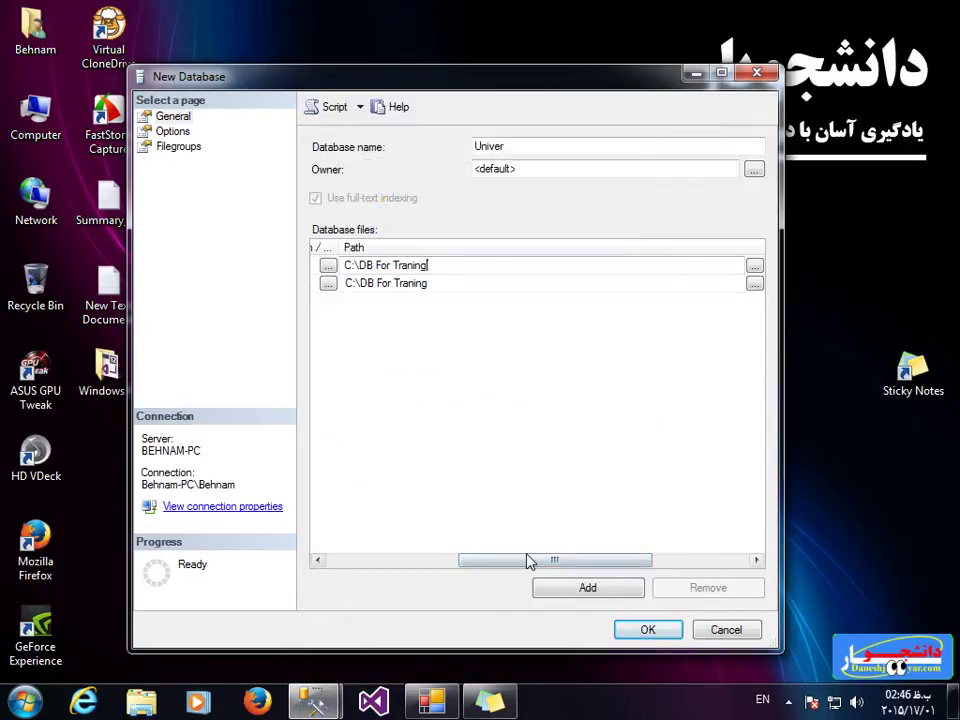
{"action": "left_click_drag", "start_coordinate": [527, 561], "coordinate": [369, 563]}
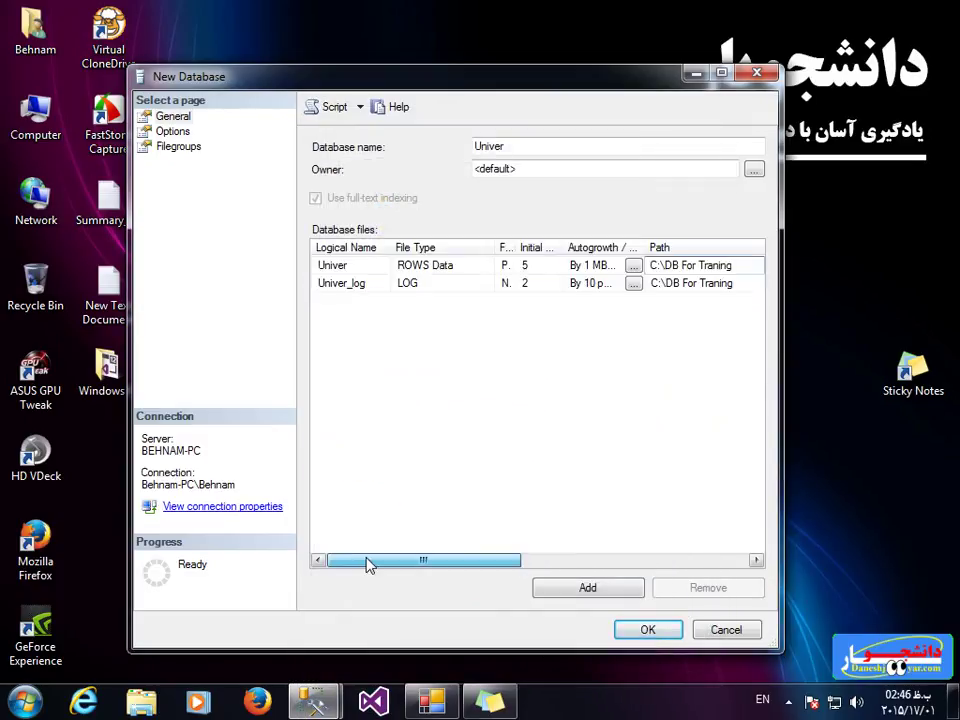
Show the new database's Options page and keep the collation at <default> after viewing the available choices
{"action": "left_click", "coordinate": [168, 132]}
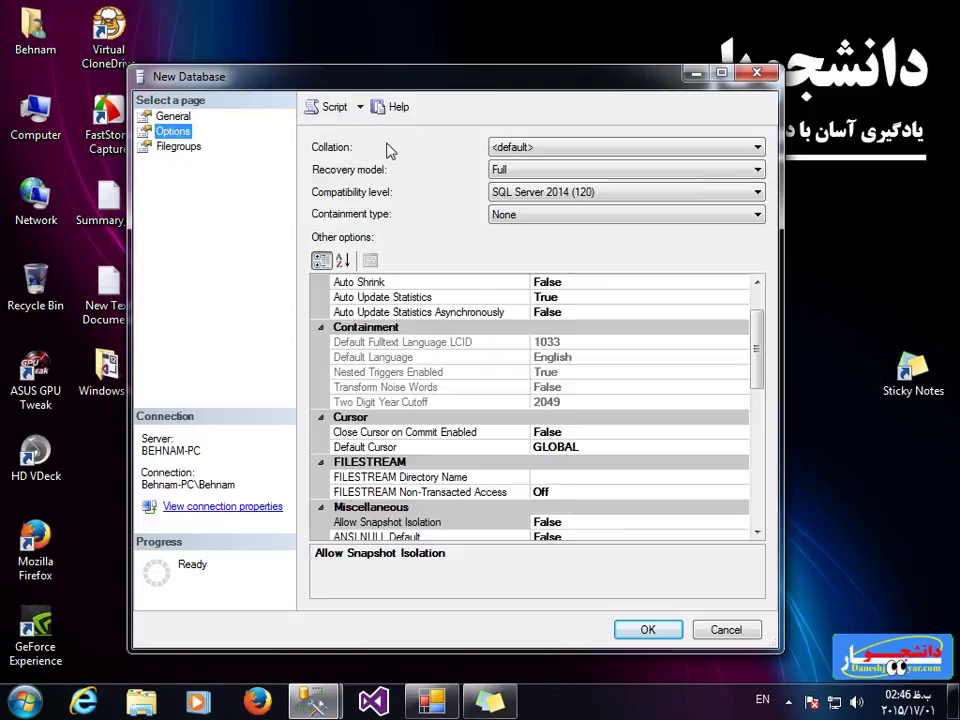
{"action": "left_click", "coordinate": [538, 148]}
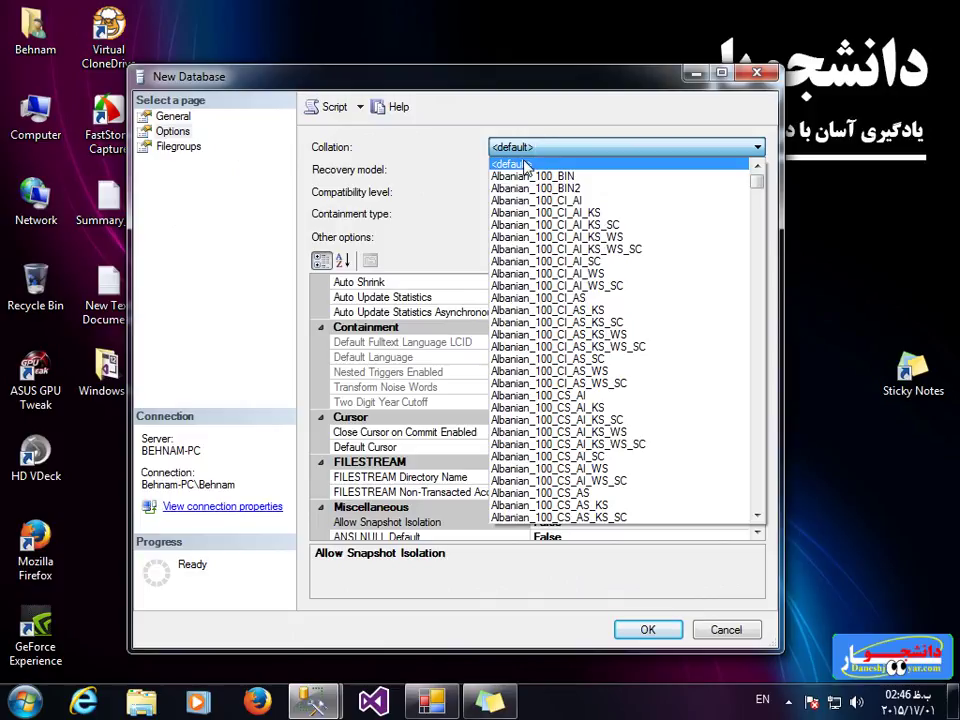
{"action": "left_click", "coordinate": [522, 165]}
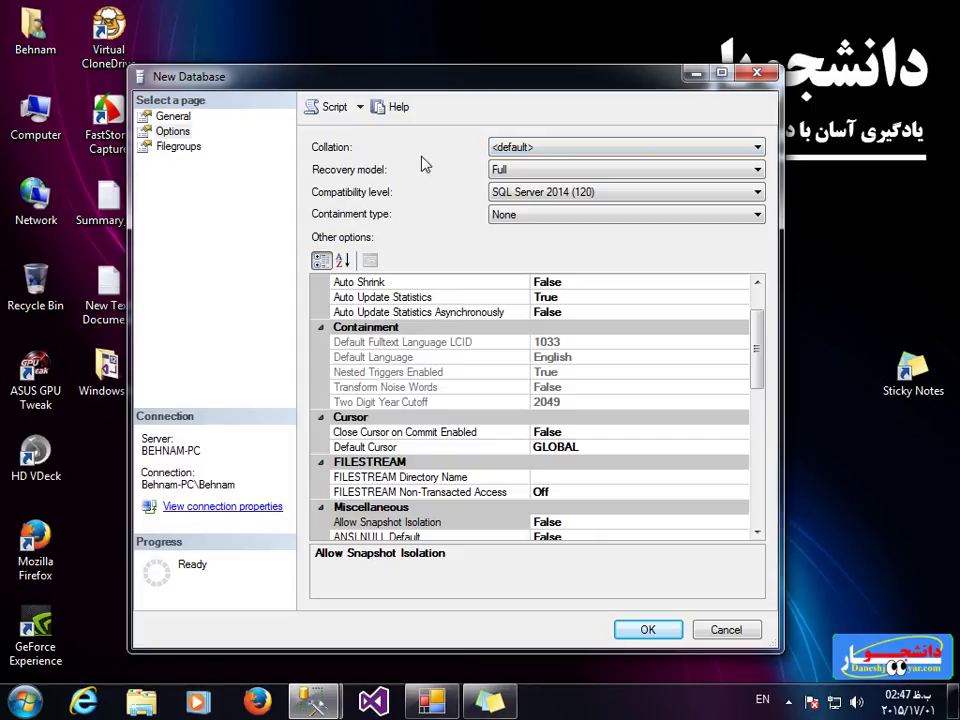
Browse the collation choices and set the collation to Arabic_100_CI_AI_KS_WS
{"action": "left_click", "coordinate": [520, 150]}
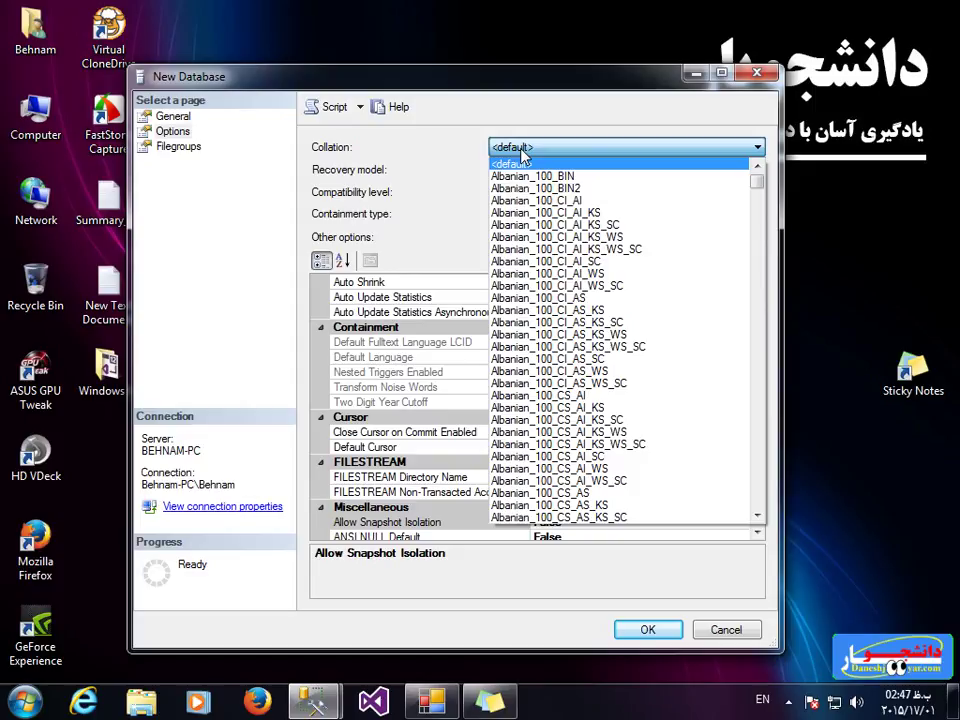
{"action": "key", "text": "Down"}
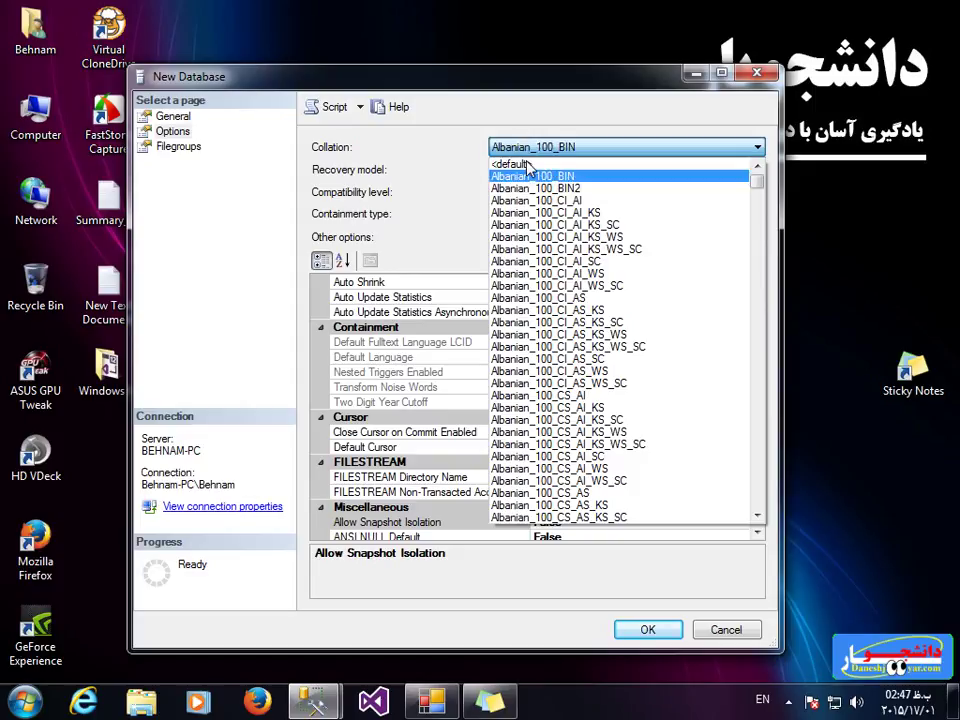
{"action": "key", "text": "r"}
{"action": "key", "text": "a"}
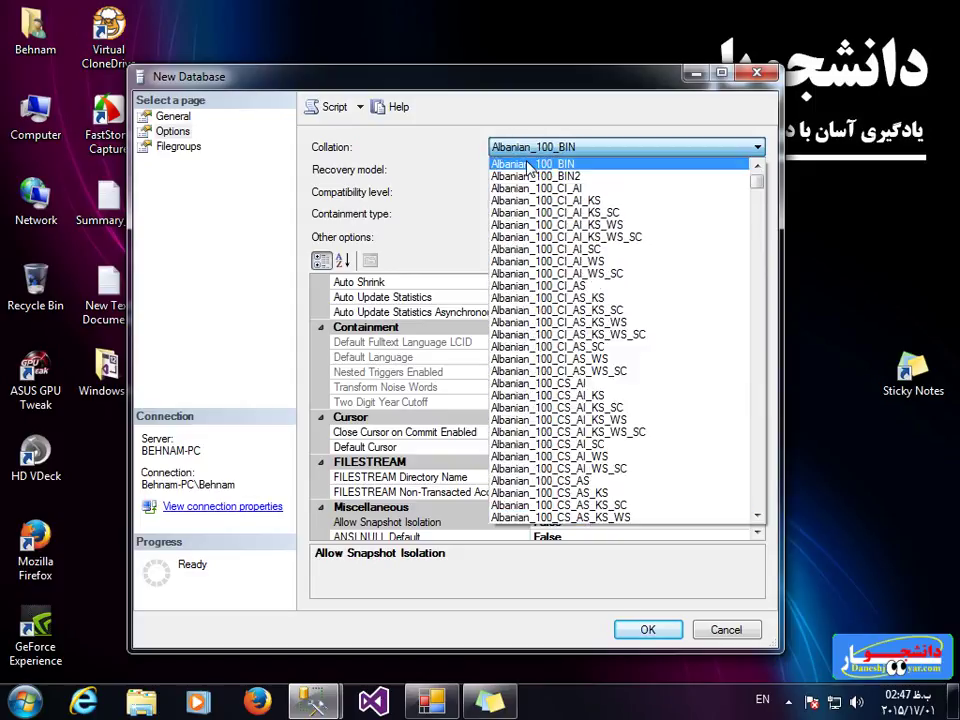
{"action": "key", "text": "r"}
{"action": "key", "text": "a"}
{"action": "key", "text": "Down"}
{"action": "key", "text": "Down"}
{"action": "key", "text": "Down"}
{"action": "key", "text": "Down"}
{"action": "key", "text": "Down"}
{"action": "key", "text": "Down"}
{"action": "key", "text": "Down"}
{"action": "key", "text": "Down"}
{"action": "key", "text": "Down"}
{"action": "key", "text": "Down"}
{"action": "key", "text": "Down"}
{"action": "key", "text": "Down"}
{"action": "key", "text": "Down"}
{"action": "key", "text": "Down"}
{"action": "key", "text": "Down"}
{"action": "key", "text": "Down"}
{"action": "key", "text": "Down"}
{"action": "key", "text": "Down"}
{"action": "key", "text": "Down"}
{"action": "key", "text": "Down"}
{"action": "key", "text": "Down"}
{"action": "key", "text": "Down"}
{"action": "key", "text": "Down"}
{"action": "key", "text": "Down"}
{"action": "key", "text": "Down"}
{"action": "key", "text": "Down"}
{"action": "key", "text": "Down"}
{"action": "key", "text": "Down"}
{"action": "key", "text": "Down"}
{"action": "key", "text": "Down"}
{"action": "key", "text": "Down"}
{"action": "key", "text": "Down"}
{"action": "key", "text": "Down"}
{"action": "key", "text": "Down"}
{"action": "key", "text": "Down"}
{"action": "key", "text": "Down"}
{"action": "key", "text": "Down"}
{"action": "key", "text": "Down"}
{"action": "key", "text": "Down"}
{"action": "key", "text": "Down"}
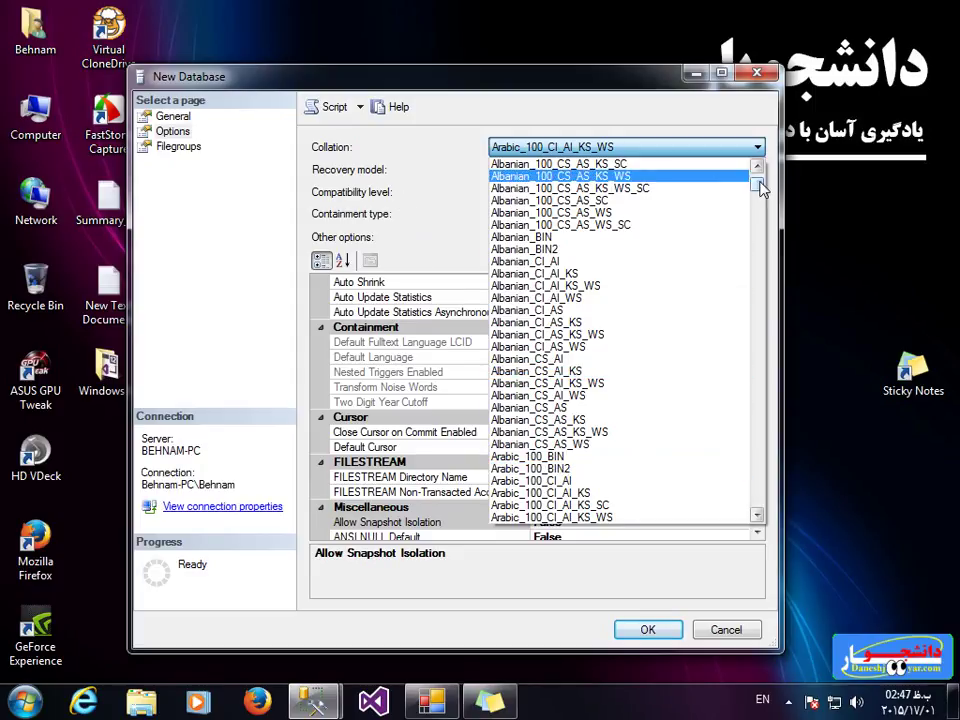
{"action": "left_click_drag", "start_coordinate": [762, 188], "coordinate": [761, 176]}
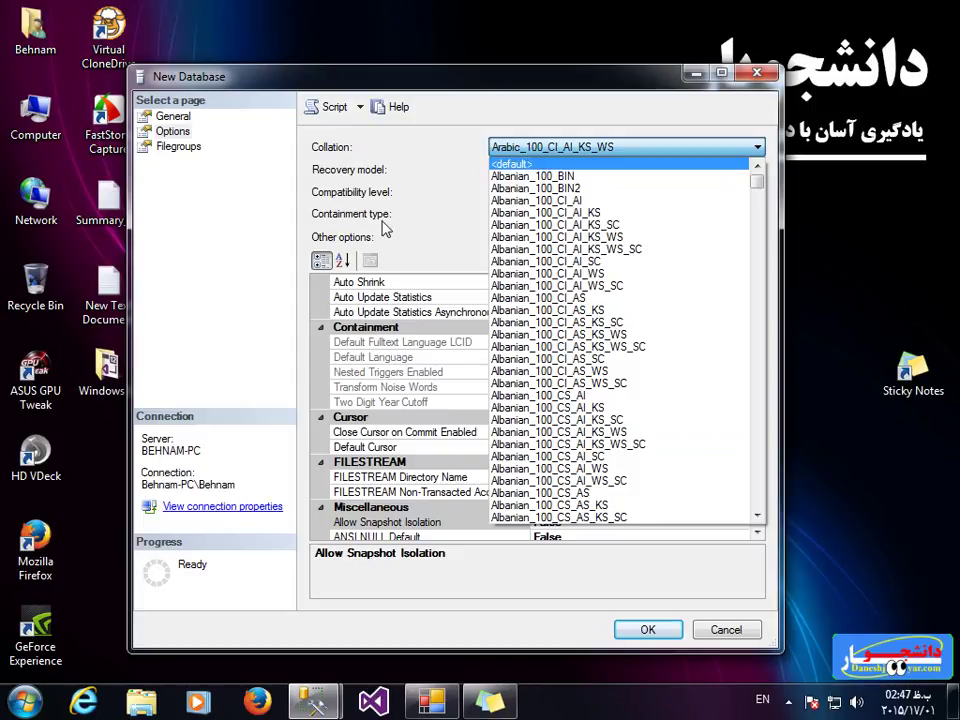
{"action": "left_click", "coordinate": [411, 240]}
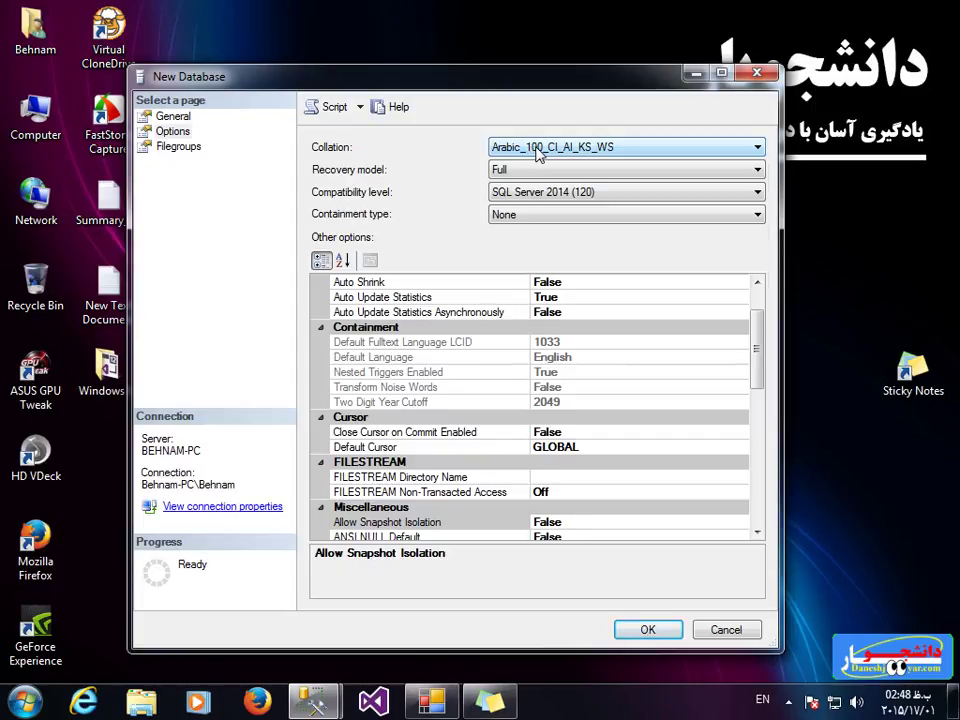
Set the new database's collation to Persian_100_BIN
{"action": "left_click", "coordinate": [535, 150]}
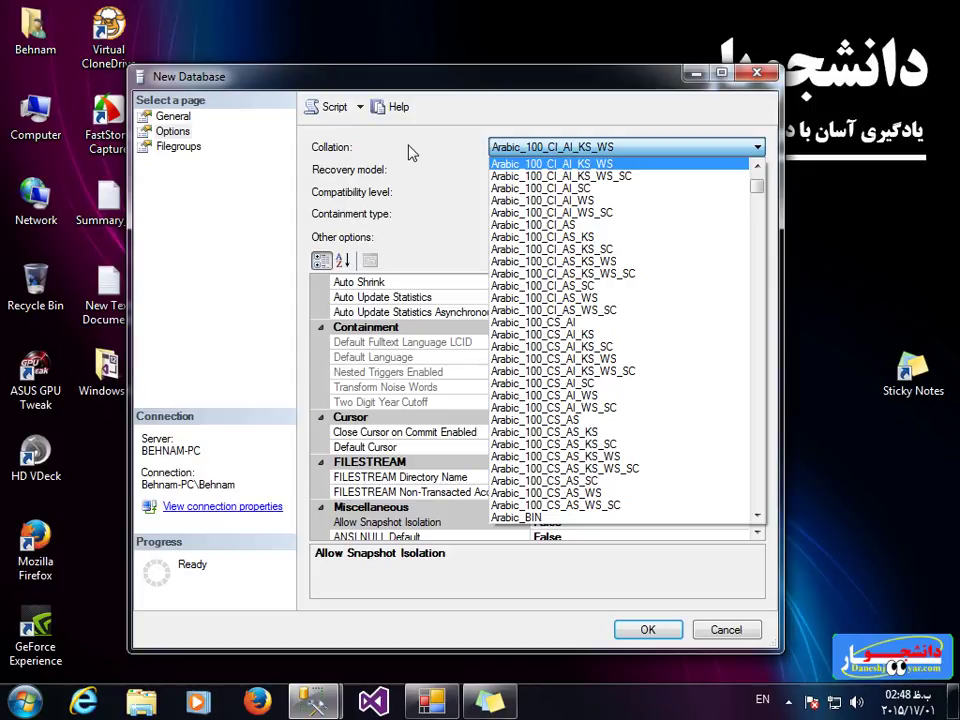
{"action": "scroll", "coordinate": [600, 275], "scroll_direction": "down", "scroll_amount": 8}
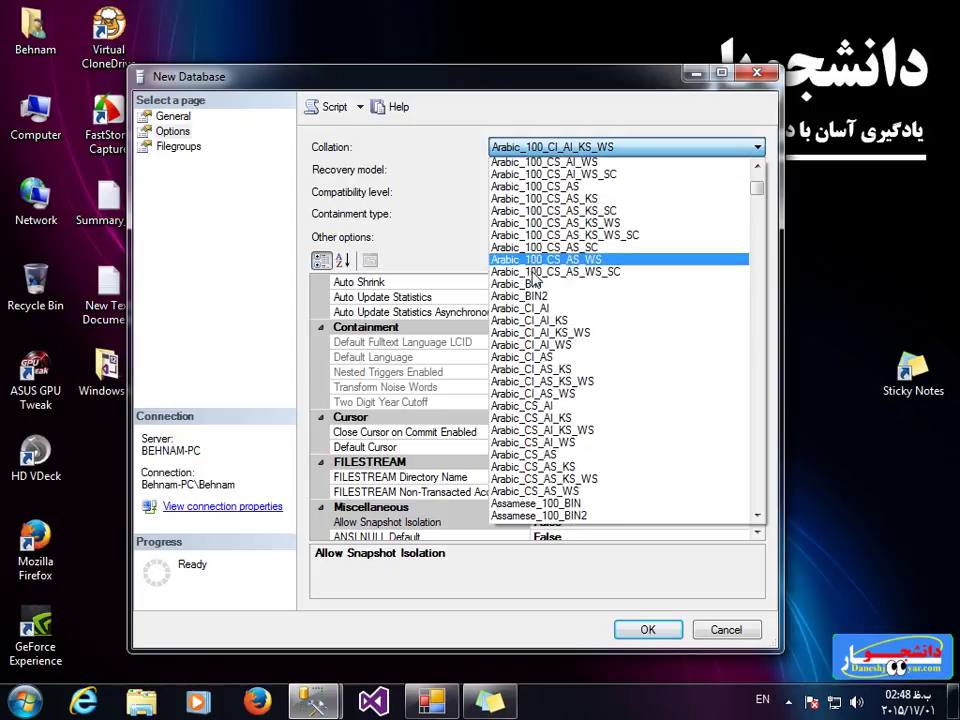
{"action": "scroll", "coordinate": [533, 283], "scroll_direction": "down", "scroll_amount": 5}
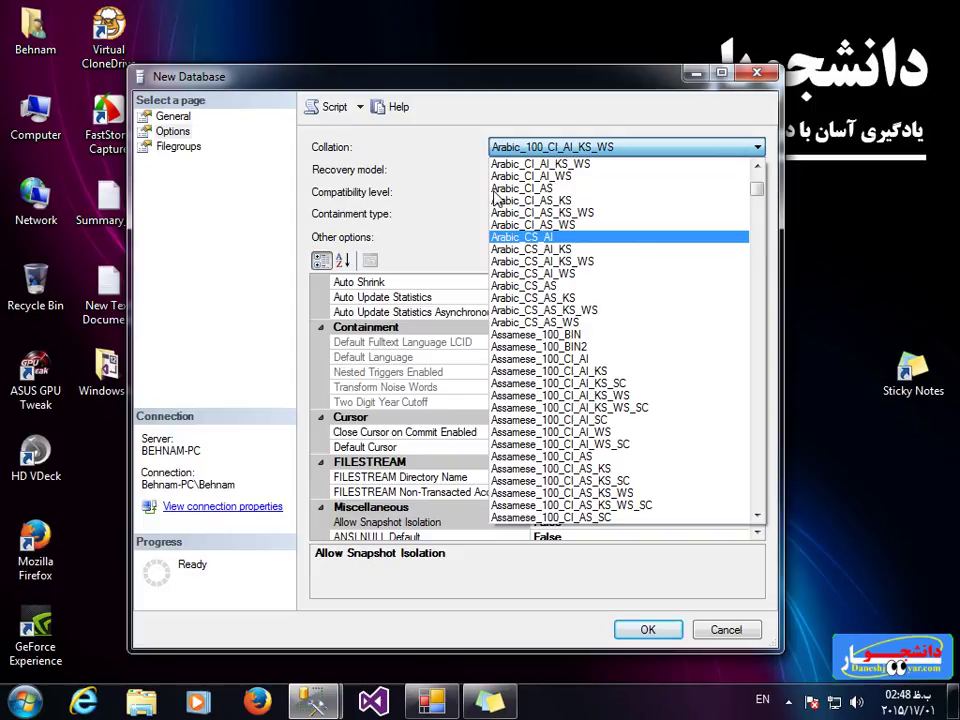
{"action": "key", "text": "p"}
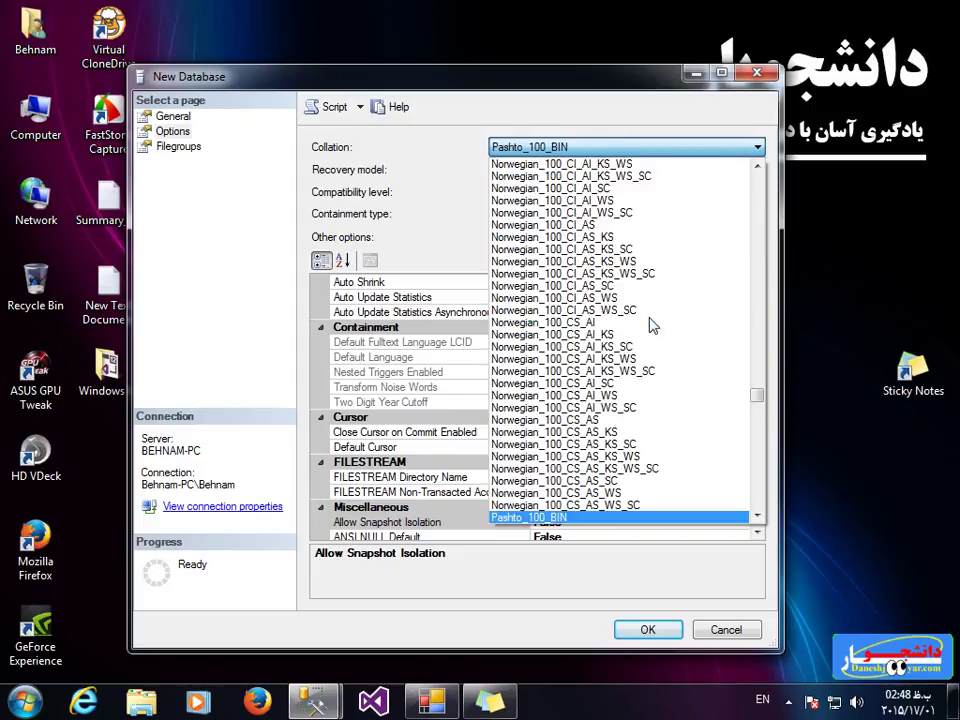
{"action": "key", "text": "Down"}
{"action": "key", "text": "Down"}
{"action": "key", "text": "Down"}
{"action": "key", "text": "Down"}
{"action": "key", "text": "Down"}
{"action": "key", "text": "Down"}
{"action": "key", "text": "Down"}
{"action": "key", "text": "Down"}
{"action": "key", "text": "Down"}
{"action": "key", "text": "Down"}
{"action": "key", "text": "Down"}
{"action": "key", "text": "Down"}
{"action": "key", "text": "Down"}
{"action": "key", "text": "Down"}
{"action": "key", "text": "Down"}
{"action": "key", "text": "Down"}
{"action": "key", "text": "Down"}
{"action": "key", "text": "Down"}
{"action": "key", "text": "Down"}
{"action": "key", "text": "Down"}
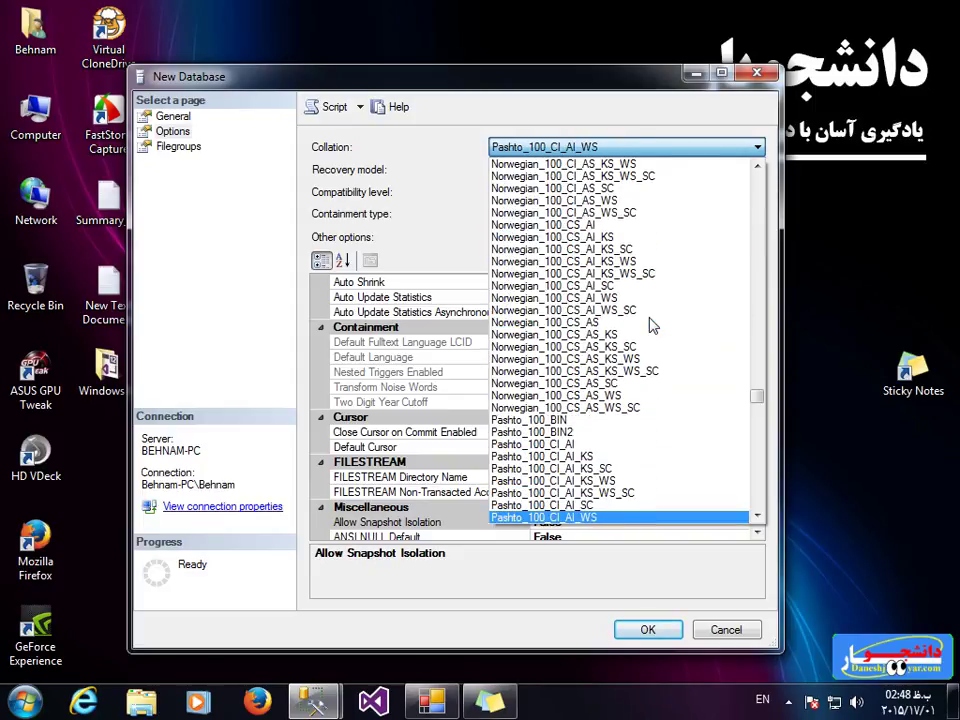
{"action": "key", "text": "Down"}
{"action": "key", "text": "Down"}
{"action": "key", "text": "Down"}
{"action": "key", "text": "Down"}
{"action": "key", "text": "Down"}
{"action": "key", "text": "Down"}
{"action": "key", "text": "Down"}
{"action": "key", "text": "Down"}
{"action": "key", "text": "Down"}
{"action": "key", "text": "Down"}
{"action": "key", "text": "Down"}
{"action": "key", "text": "Down"}
{"action": "key", "text": "Down"}
{"action": "key", "text": "Down"}
{"action": "key", "text": "Down"}
{"action": "key", "text": "Down"}
{"action": "key", "text": "Down"}
{"action": "key", "text": "Down"}
{"action": "key", "text": "Down"}
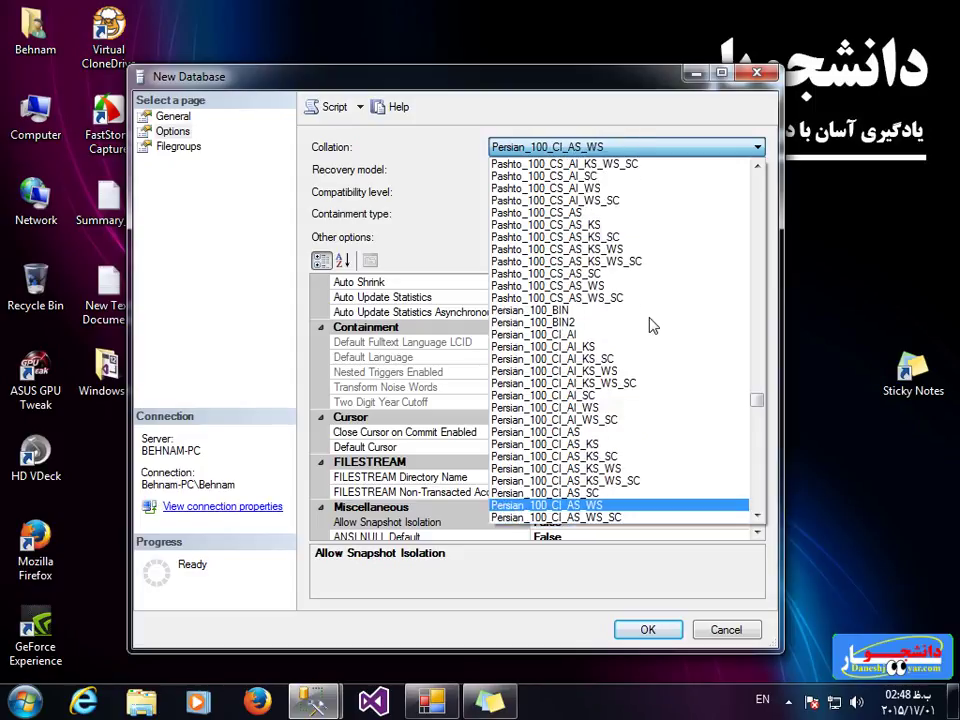
{"action": "key", "text": "Up"}
{"action": "key", "text": "Up"}
{"action": "key", "text": "Up"}
{"action": "key", "text": "Up"}
{"action": "key", "text": "Up"}
{"action": "key", "text": "Up"}
{"action": "key", "text": "Up"}
{"action": "key", "text": "Up"}
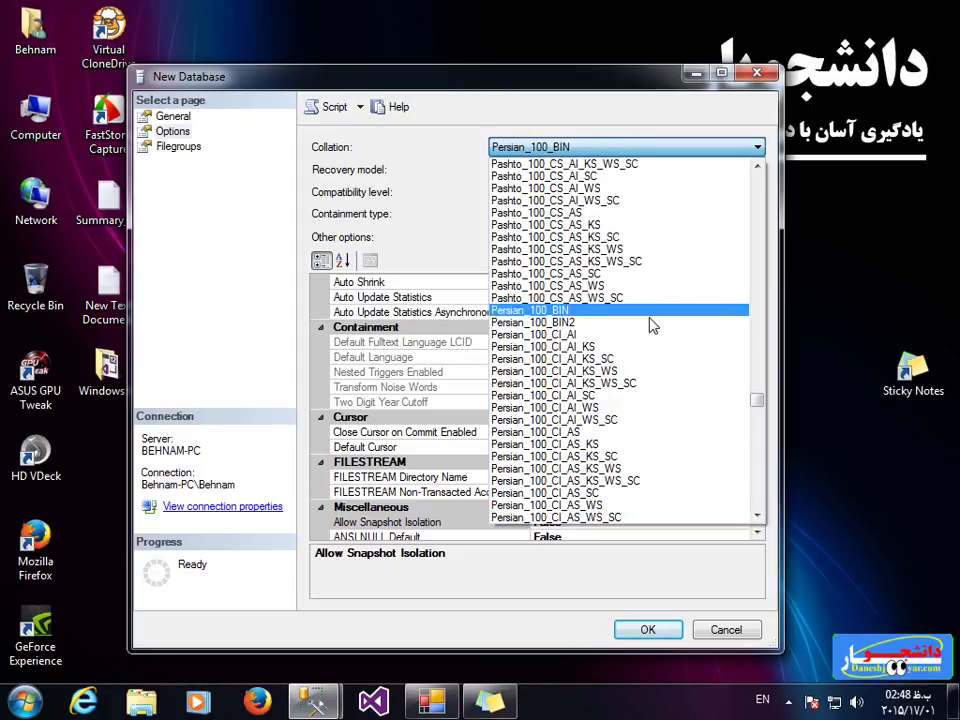
{"action": "left_click", "coordinate": [590, 311]}
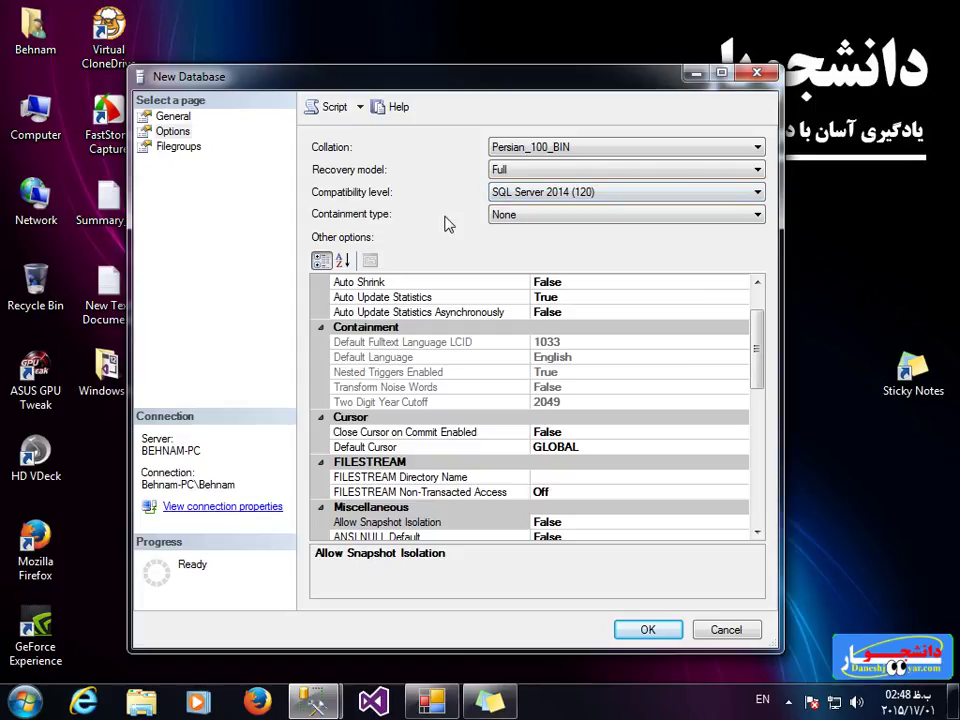
Examine the choices offered for compatibility level, recovery model and containment type
{"action": "left_click", "coordinate": [517, 196]}
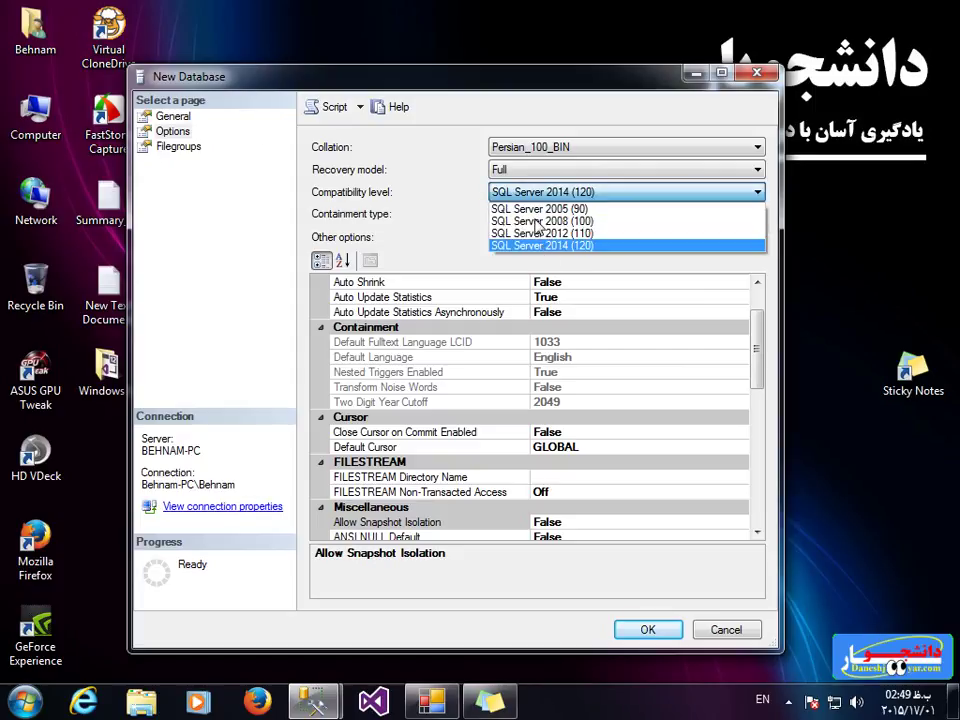
{"action": "left_click", "coordinate": [354, 179]}
{"action": "left_click", "coordinate": [500, 184]}
{"action": "left_click", "coordinate": [505, 174]}
{"action": "left_click", "coordinate": [506, 174]}
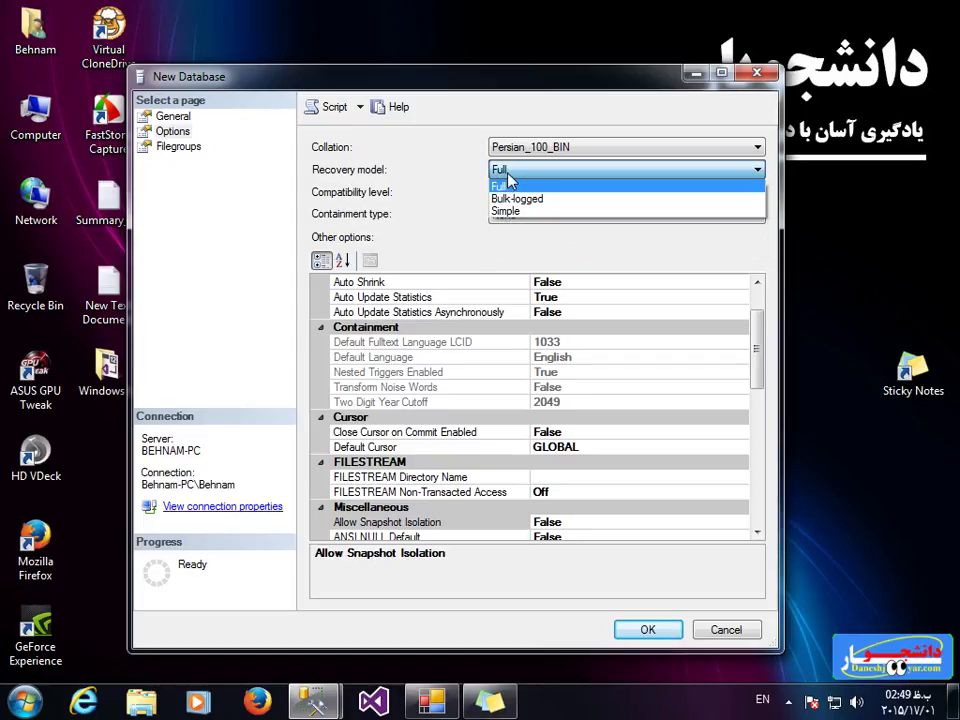
{"action": "left_click", "coordinate": [326, 168]}
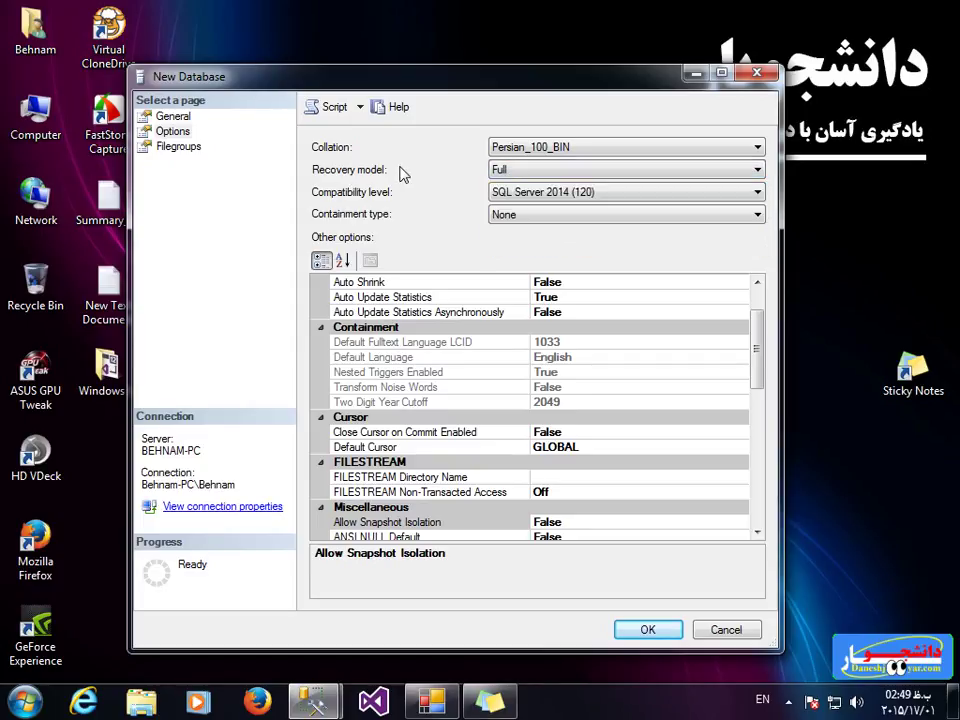
{"action": "left_click", "coordinate": [528, 215]}
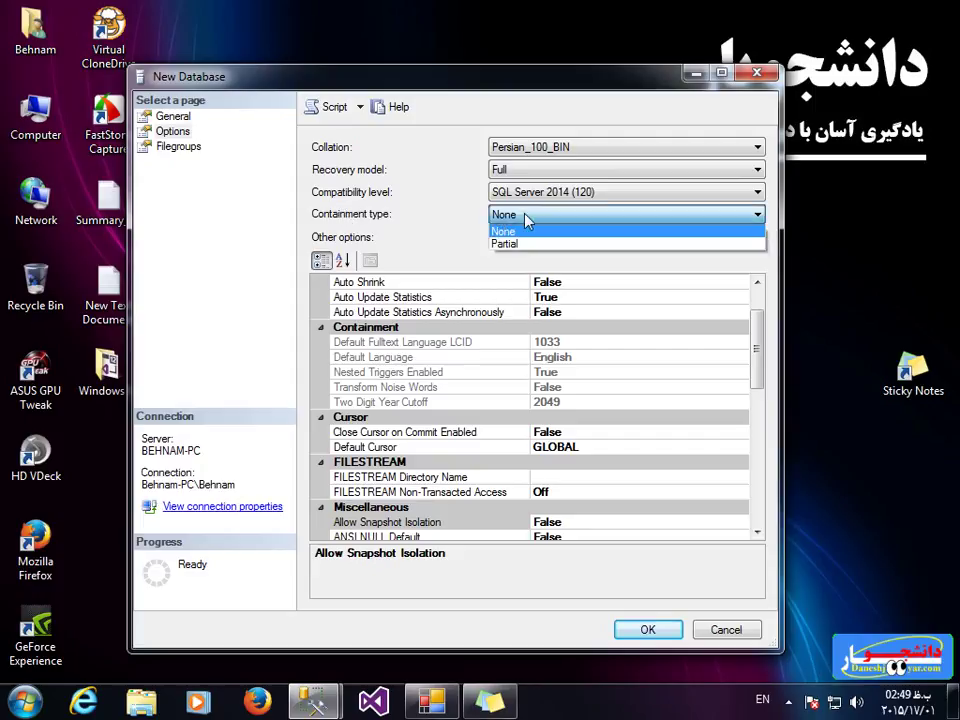
{"action": "left_click", "coordinate": [336, 214]}
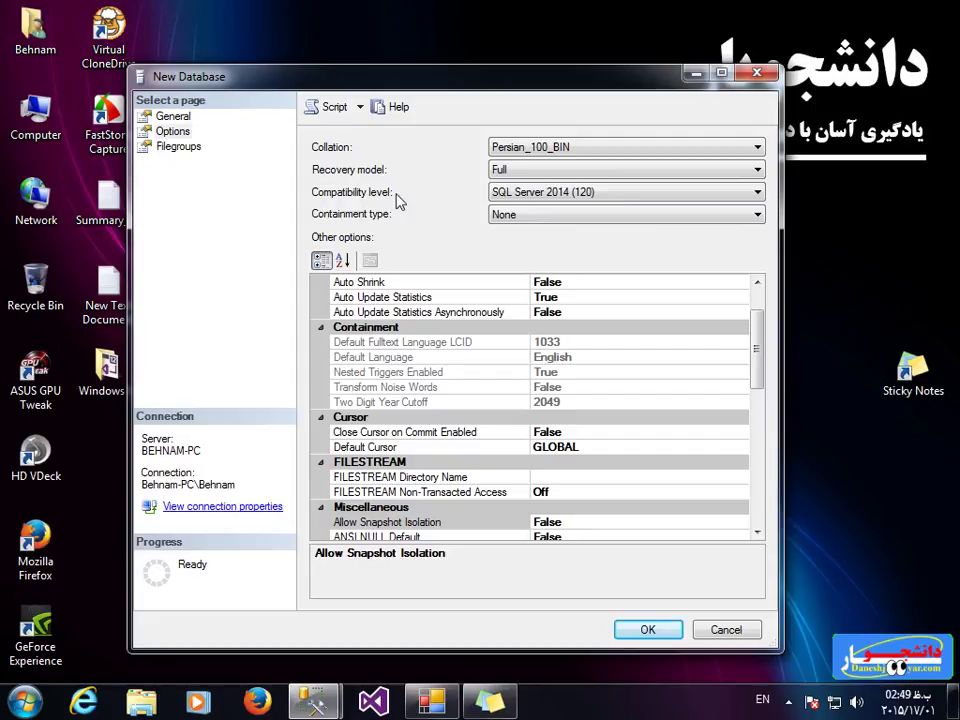
{"action": "left_click", "coordinate": [509, 194]}
{"action": "left_click", "coordinate": [398, 186]}
{"action": "left_click", "coordinate": [549, 211]}
{"action": "left_click", "coordinate": [540, 227]}
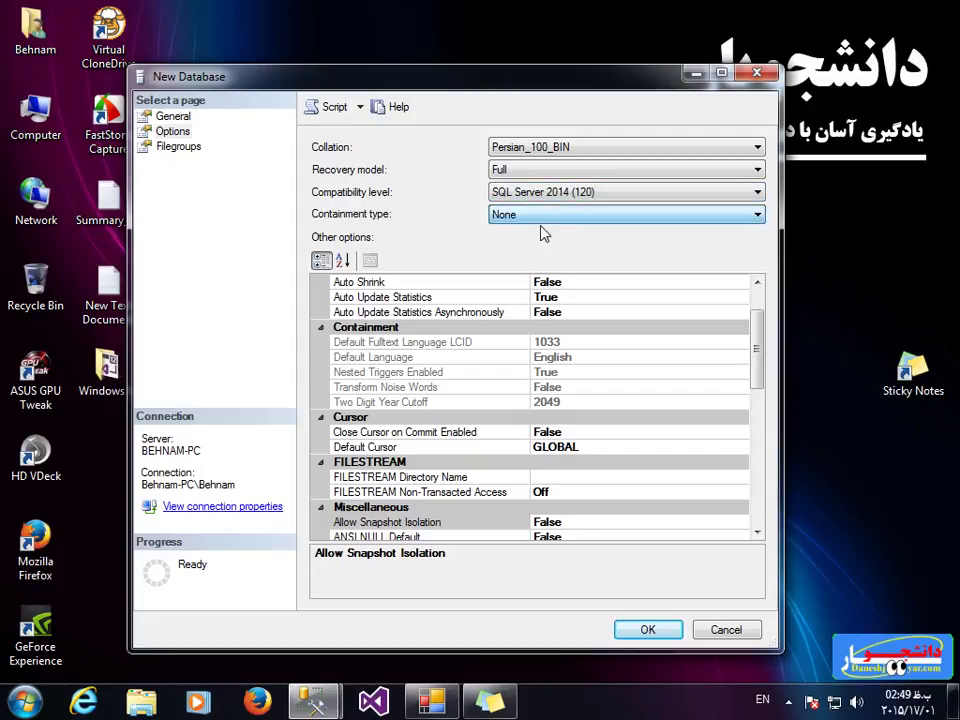
{"action": "left_click", "coordinate": [519, 176]}
{"action": "left_click", "coordinate": [450, 206]}
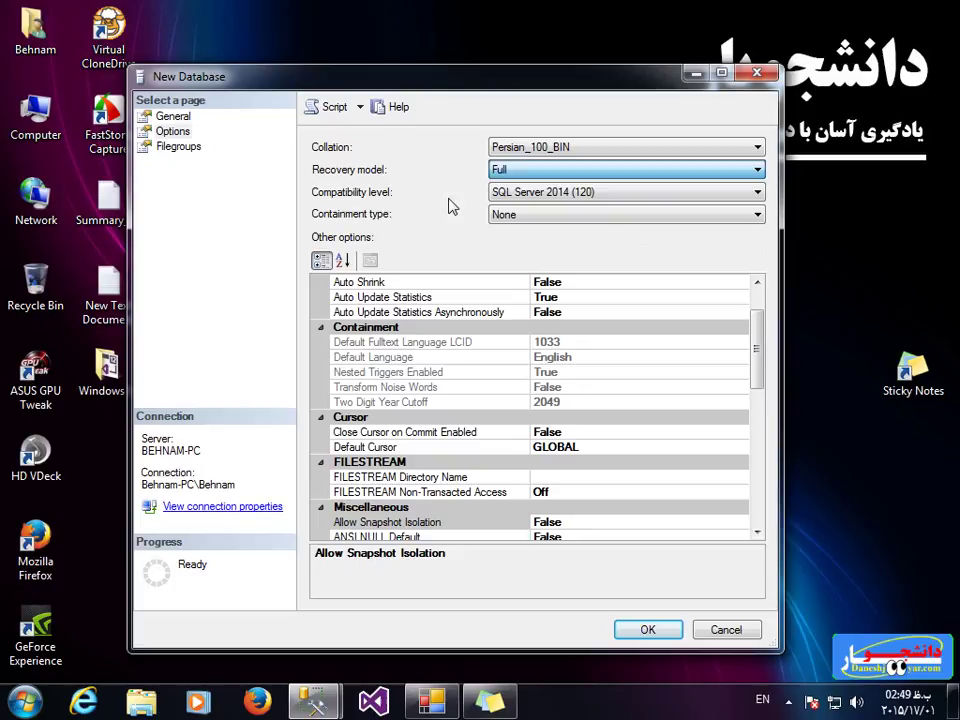
{"action": "left_click", "coordinate": [506, 195]}
{"action": "left_click", "coordinate": [347, 190]}
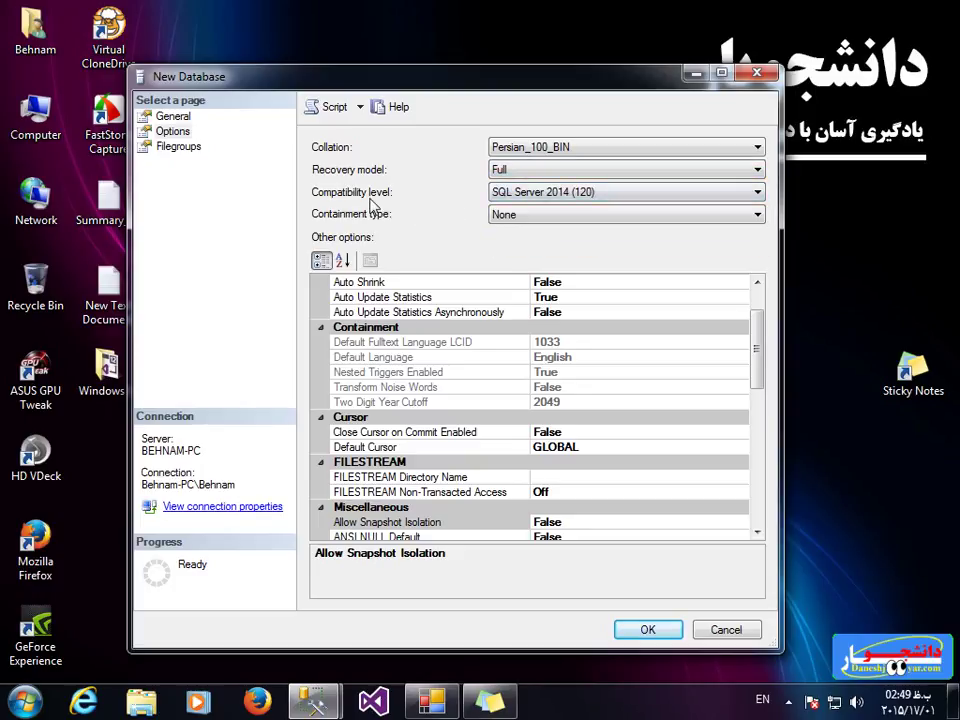
Examine the SQL Server versions offered as compatibility levels
{"action": "left_click", "coordinate": [540, 197]}
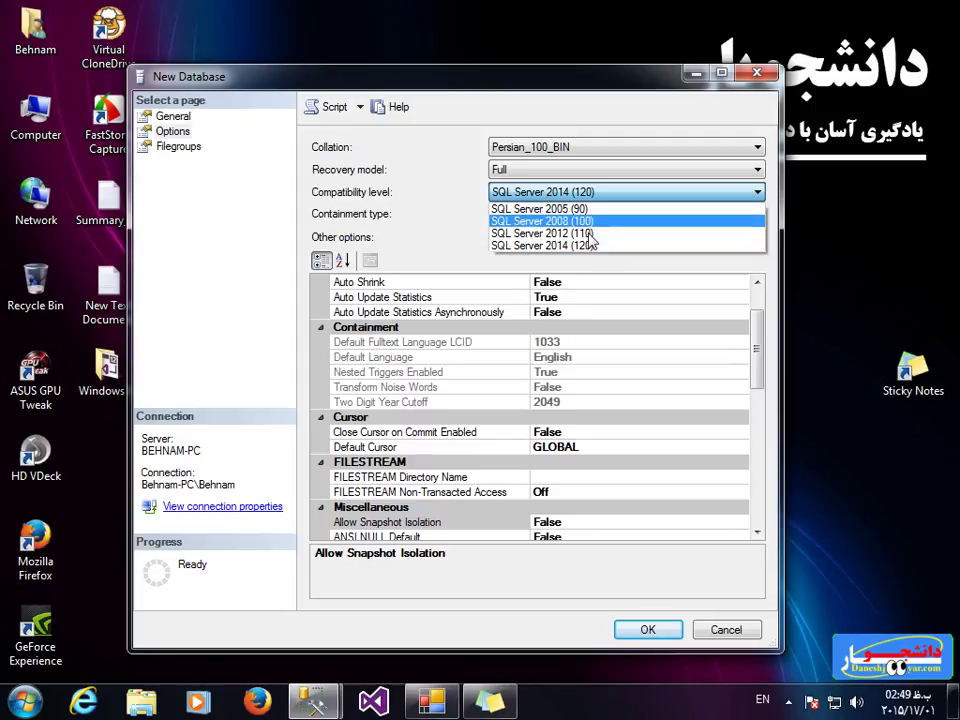
{"action": "left_click", "coordinate": [437, 208]}
{"action": "left_click", "coordinate": [560, 192]}
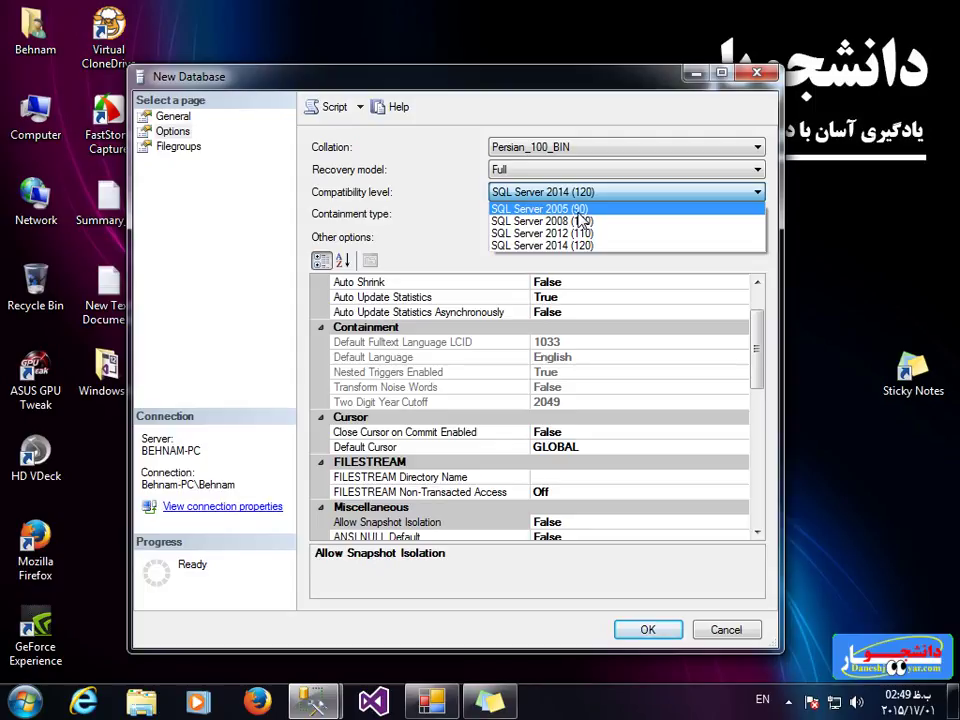
Switch to Windows Explorer and open the folder C:\Program Files\Microsoft SQL Server
{"action": "double_click", "coordinate": [40, 117]}
{"action": "double_click", "coordinate": [250, 14]}
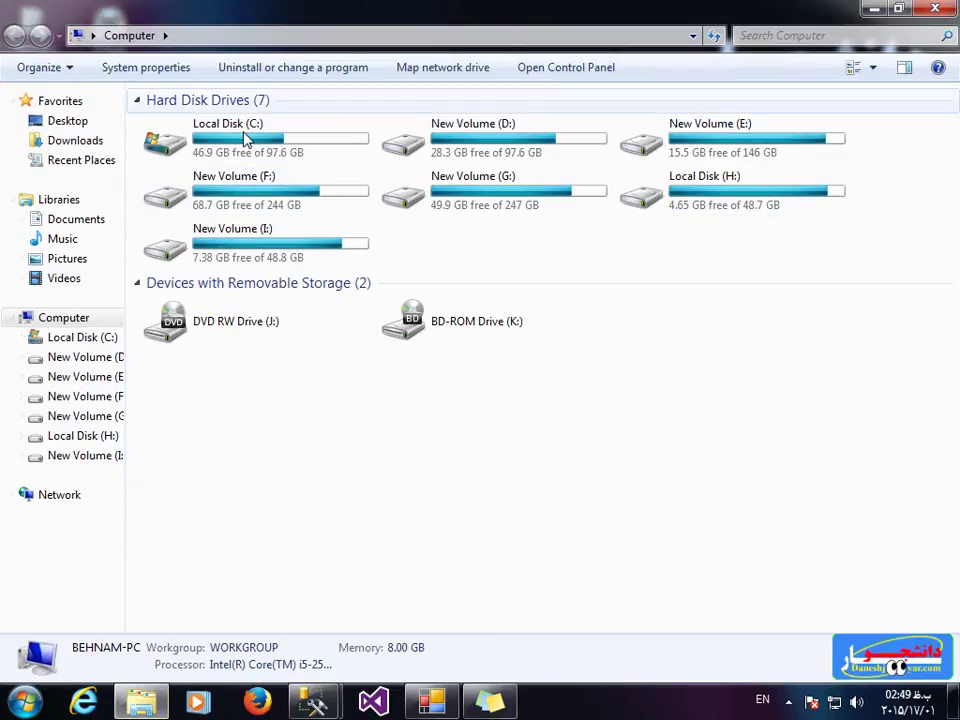
{"action": "double_click", "coordinate": [245, 140]}
{"action": "double_click", "coordinate": [228, 202]}
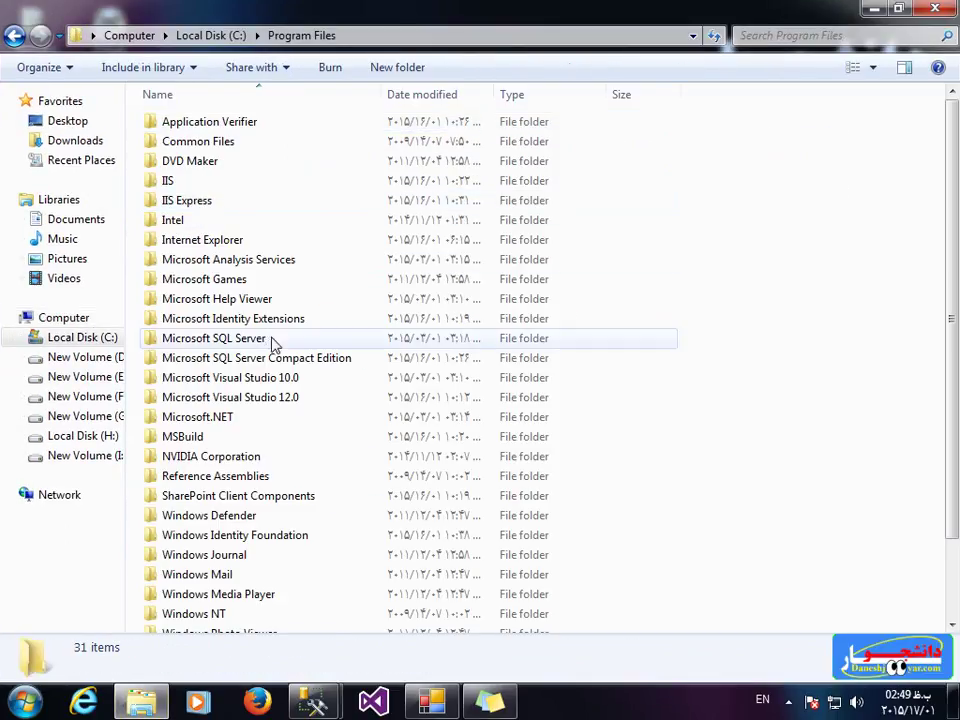
{"action": "left_click", "coordinate": [273, 345]}
{"action": "key", "text": "s"}
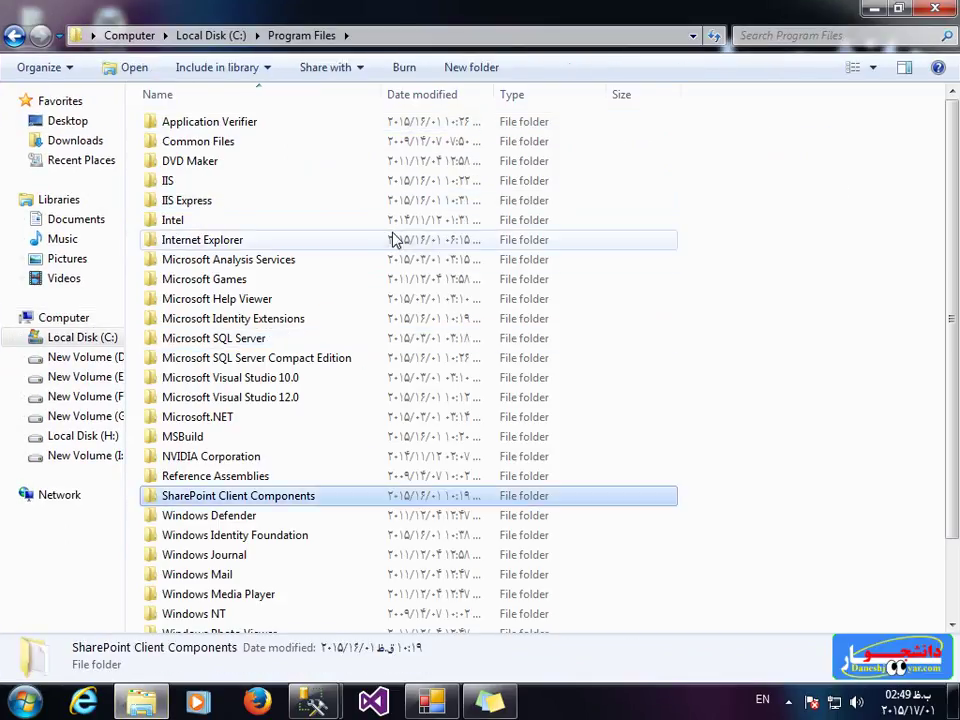
{"action": "key", "text": "w"}
{"action": "key", "text": "w"}
{"action": "key", "text": "m"}
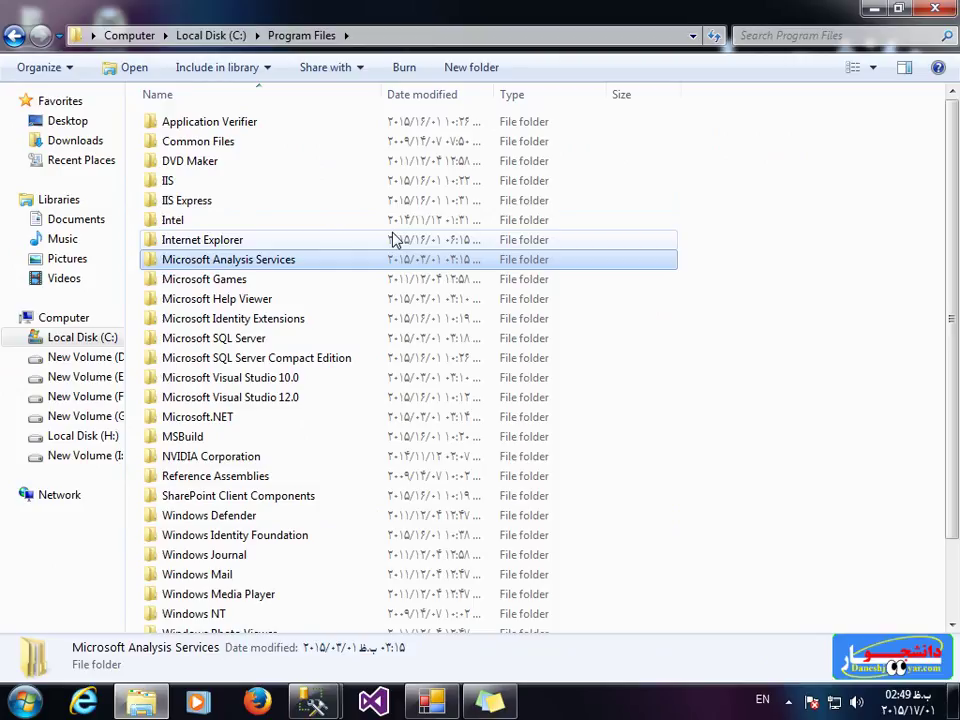
{"action": "key", "text": "m"}
{"action": "key", "text": "m"}
{"action": "key", "text": "m"}
{"action": "key", "text": "m"}
{"action": "key", "text": "Return"}
Examine the version-numbered folders of the SQL Server installation, looking inside folders 80 and 90
{"action": "key", "text": "Down"}
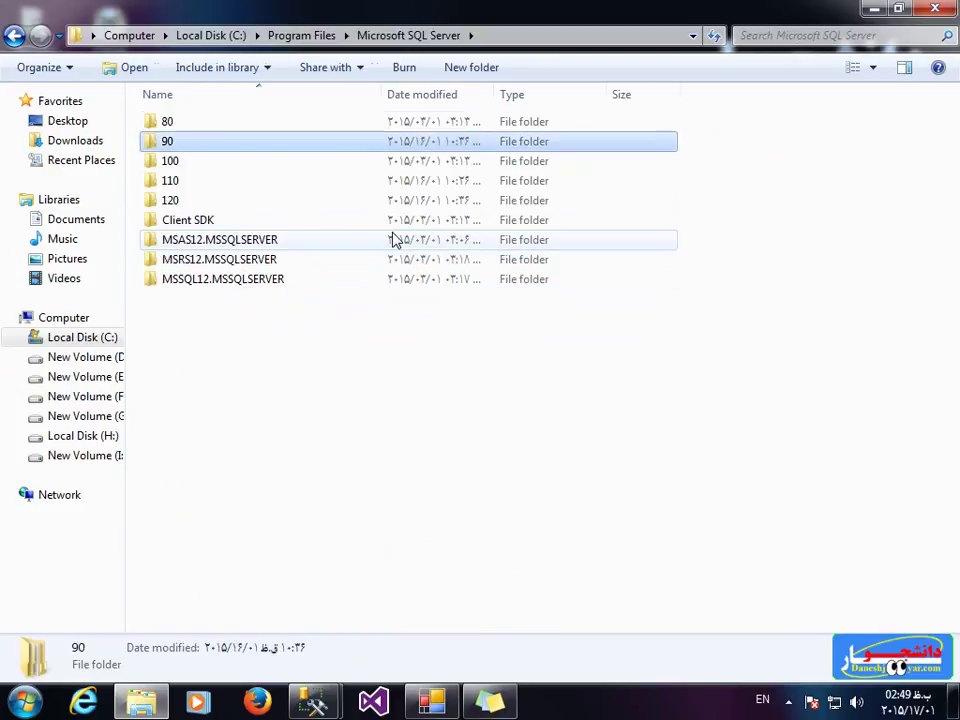
{"action": "key", "text": "Down"}
{"action": "key", "text": "Down"}
{"action": "key", "text": "Down"}
{"action": "key", "text": "Down"}
{"action": "key", "text": "Down"}
{"action": "key", "text": "Down"}
{"action": "left_click_drag", "start_coordinate": [342, 384], "coordinate": [232, 165]}
{"action": "left_click_drag", "start_coordinate": [371, 386], "coordinate": [274, 364]}
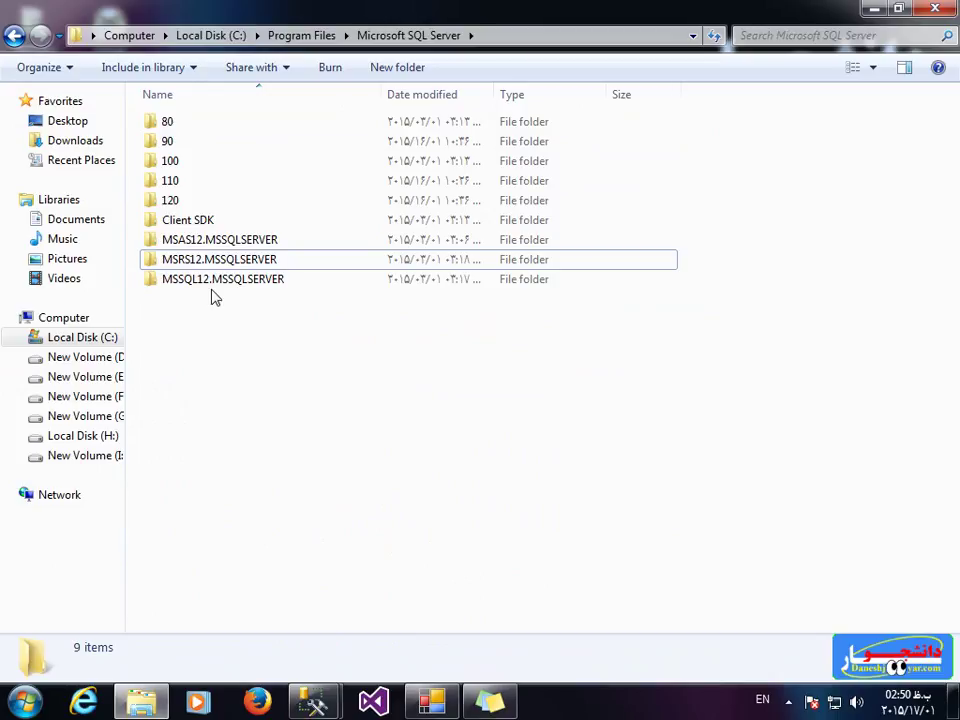
{"action": "double_click", "coordinate": [197, 126]}
{"action": "left_click", "coordinate": [10, 36]}
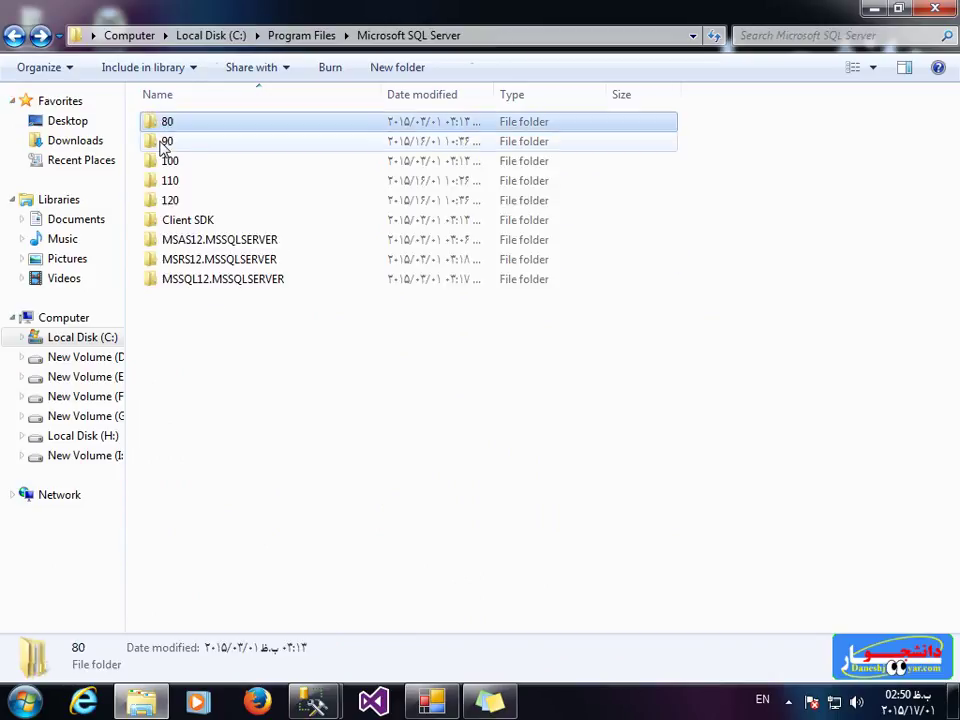
{"action": "double_click", "coordinate": [177, 141]}
{"action": "left_click", "coordinate": [15, 35]}
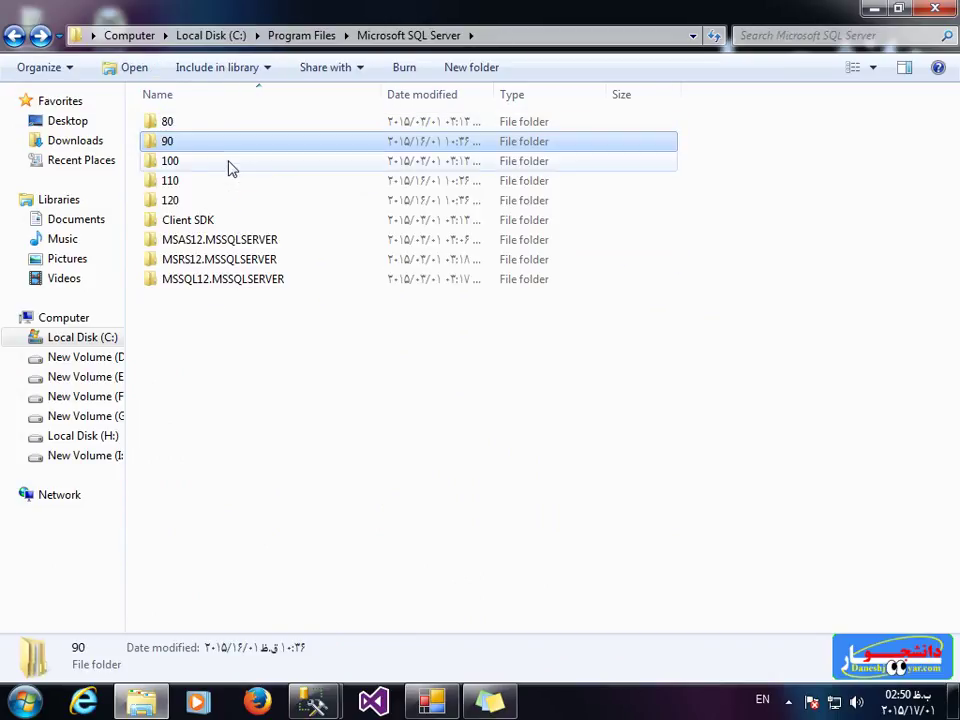
{"action": "left_click_drag", "start_coordinate": [414, 420], "coordinate": [300, 185]}
{"action": "left_click", "coordinate": [425, 399]}
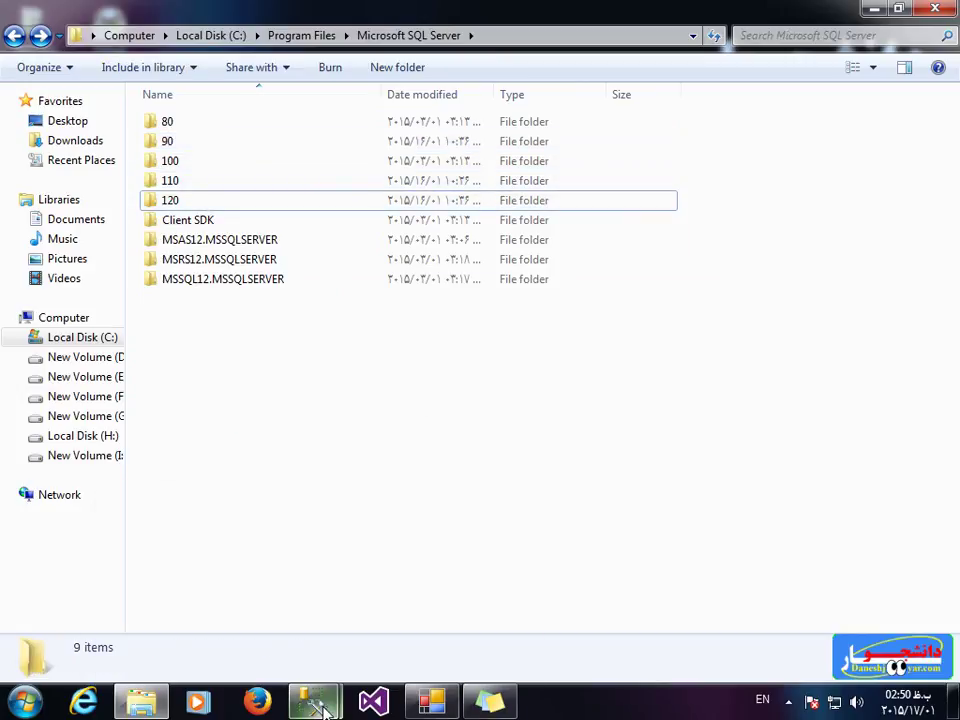
Switch back to the New Database dialog in SQL Server Management Studio and show the compatibility level choices
{"action": "mouse_move", "coordinate": [328, 706]}
{"action": "mouse_move", "coordinate": [349, 643]}
{"action": "left_click", "coordinate": [376, 600]}
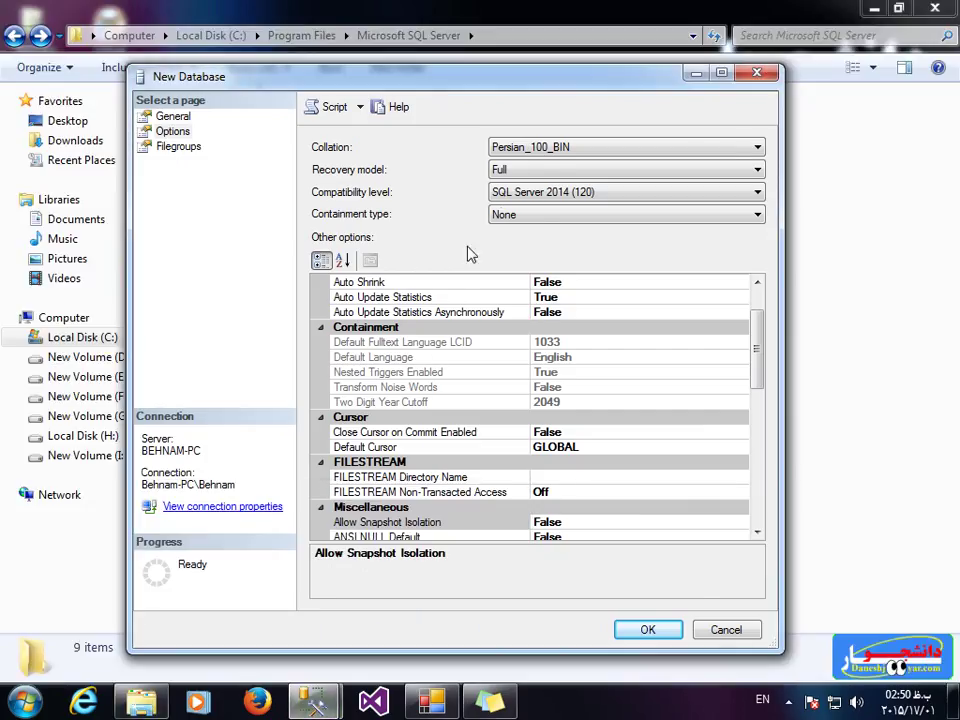
{"action": "left_click", "coordinate": [556, 192]}
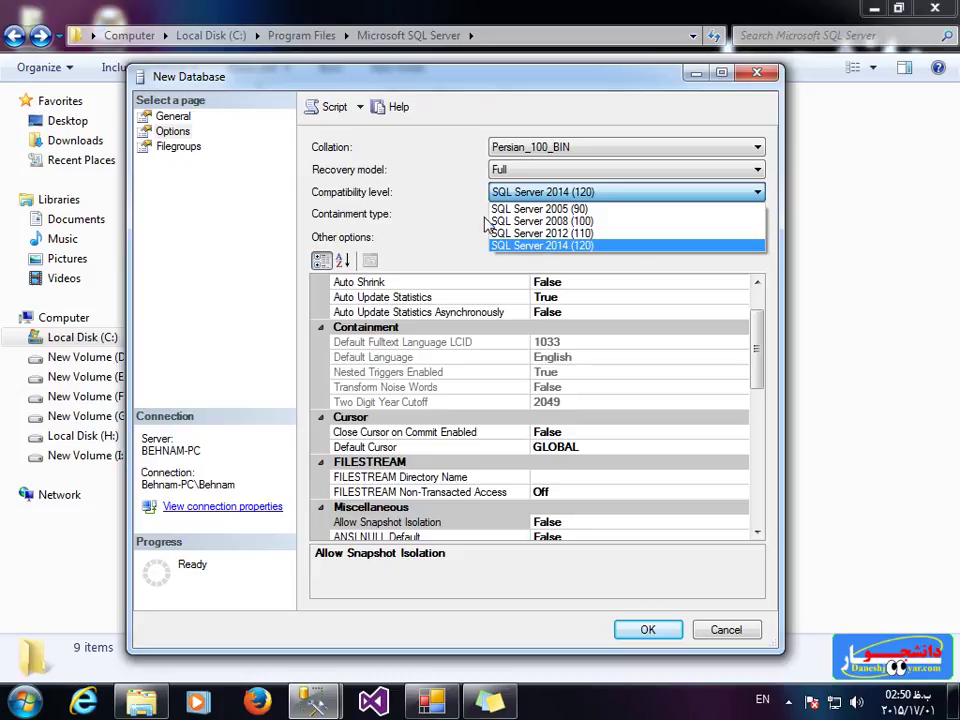
Switch to Windows Explorer, look inside the MSSQL subfolder of MSSQL12.MSSQLSERVER, and return to the Microsoft SQL Server folder
{"action": "left_click", "coordinate": [881, 272]}
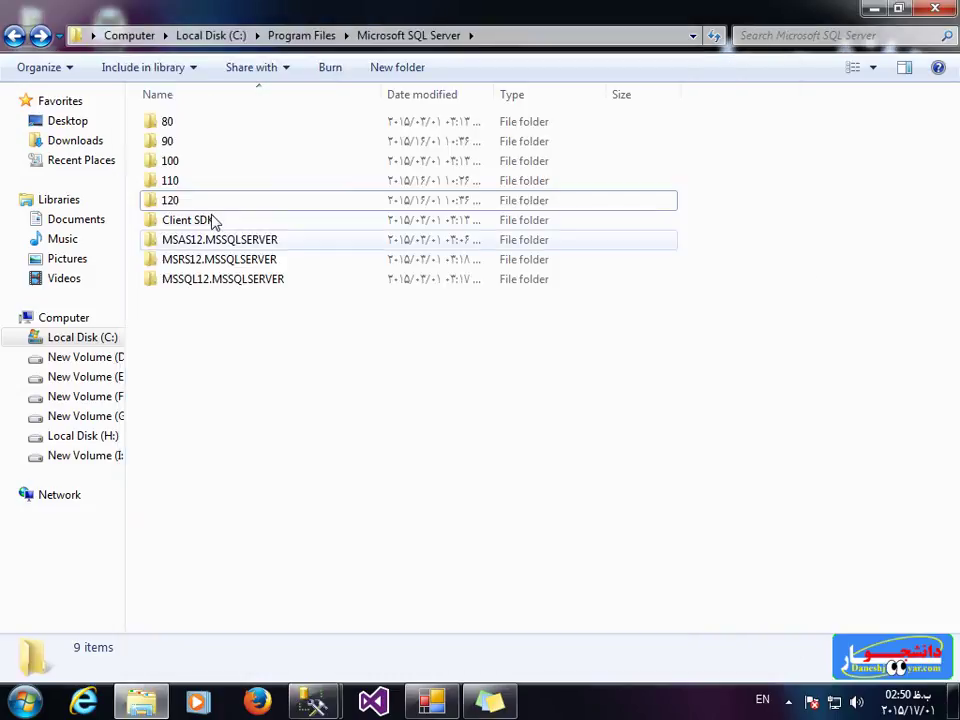
{"action": "double_click", "coordinate": [212, 281]}
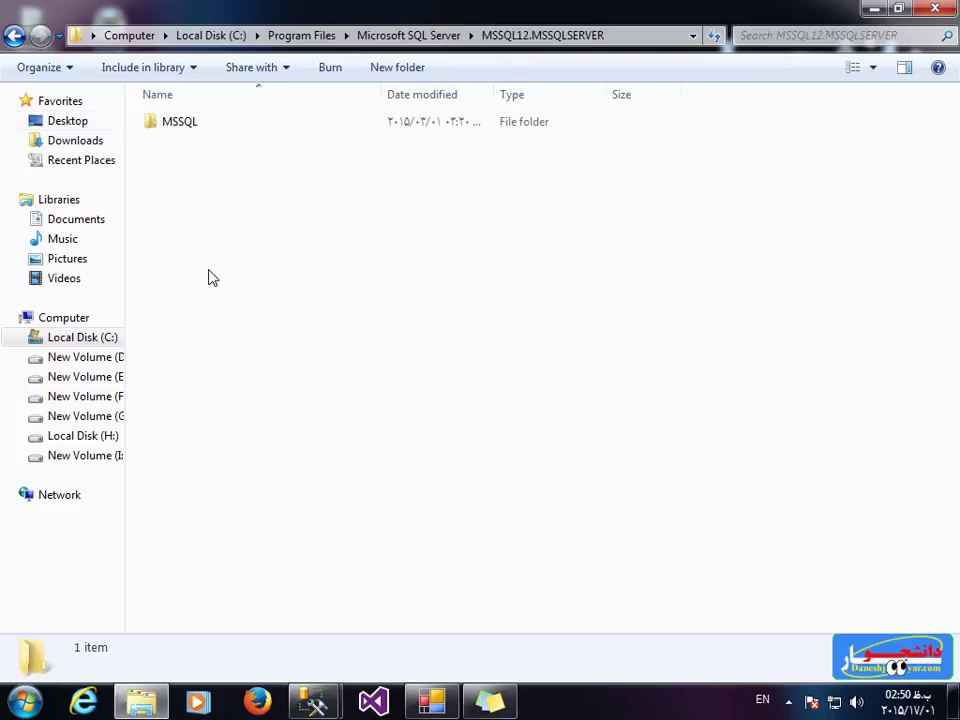
{"action": "double_click", "coordinate": [158, 120]}
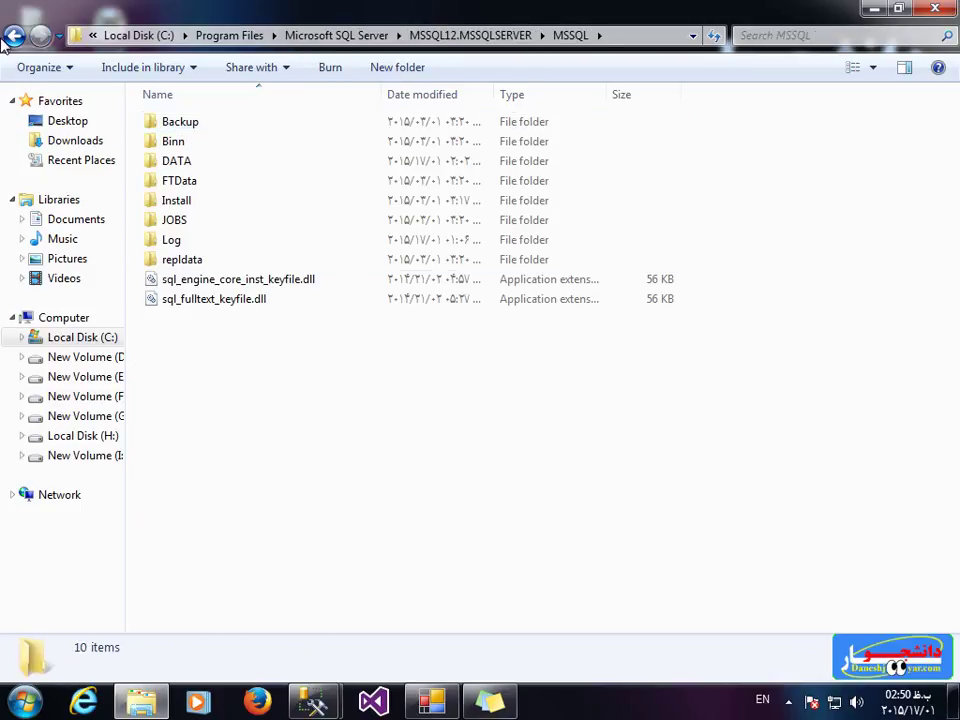
{"action": "key", "text": "BackSpace"}
{"action": "key", "text": "BackSpace"}
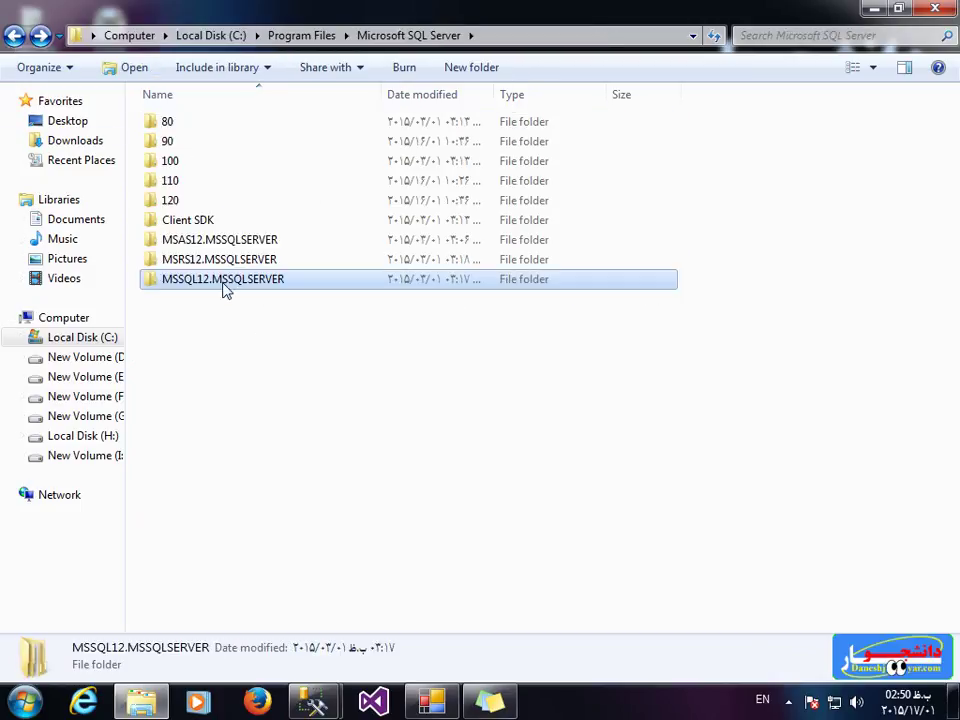
Open the DATA folder under MSSQL12.MSSQLSERVER\MSSQL and examine the database and log files stored there
{"action": "double_click", "coordinate": [223, 283]}
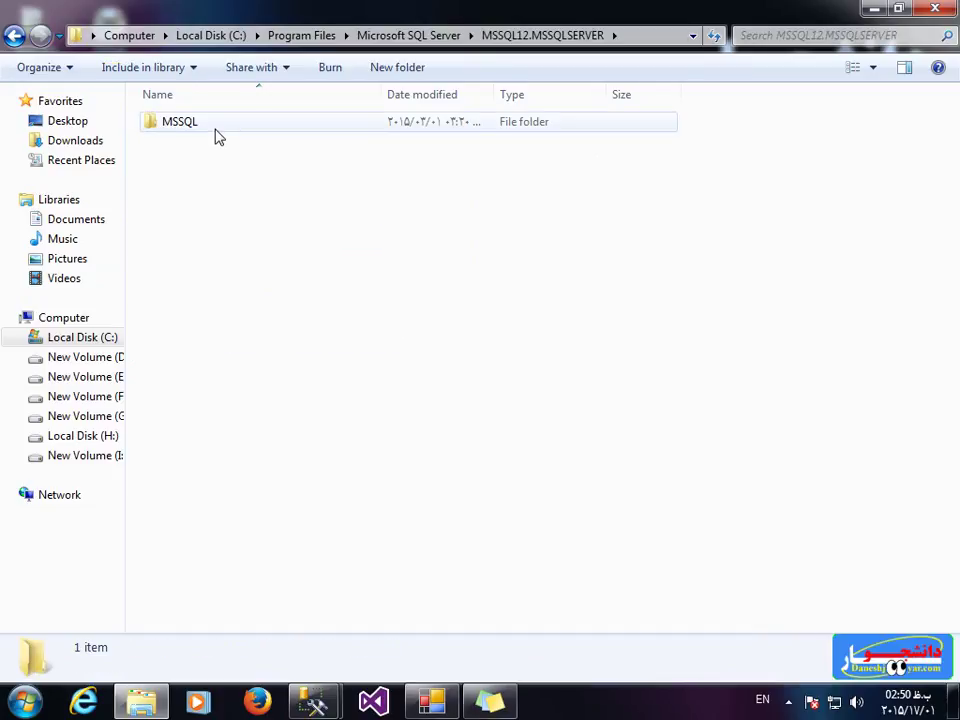
{"action": "double_click", "coordinate": [214, 128]}
{"action": "double_click", "coordinate": [200, 161]}
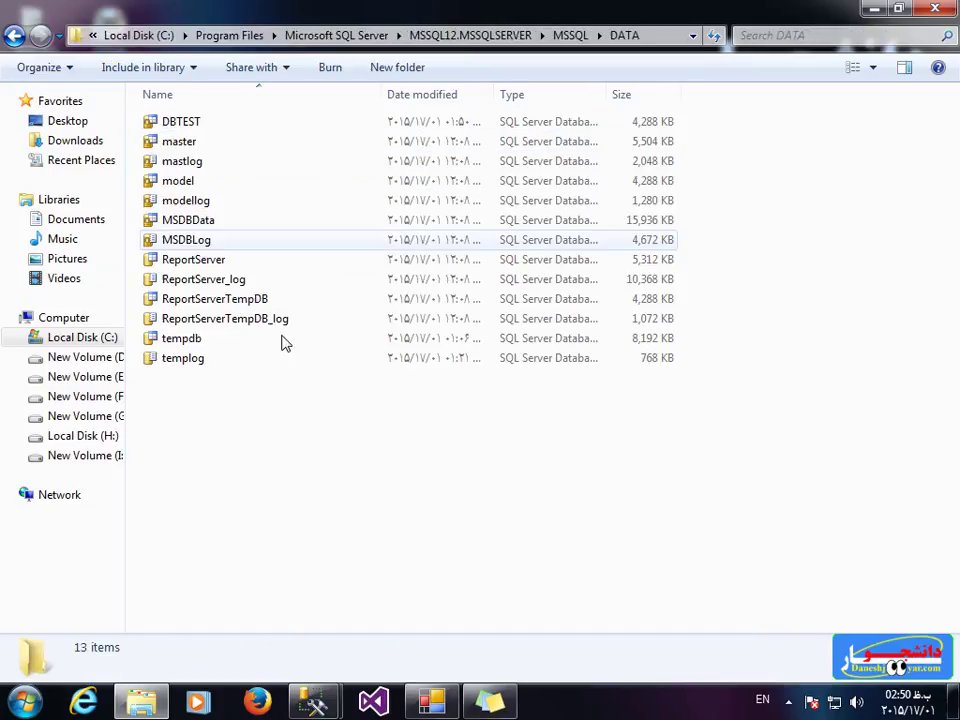
{"action": "left_click_drag", "start_coordinate": [343, 466], "coordinate": [311, 332]}
{"action": "left_click_drag", "start_coordinate": [488, 527], "coordinate": [199, 125]}
{"action": "left_click", "coordinate": [294, 439]}
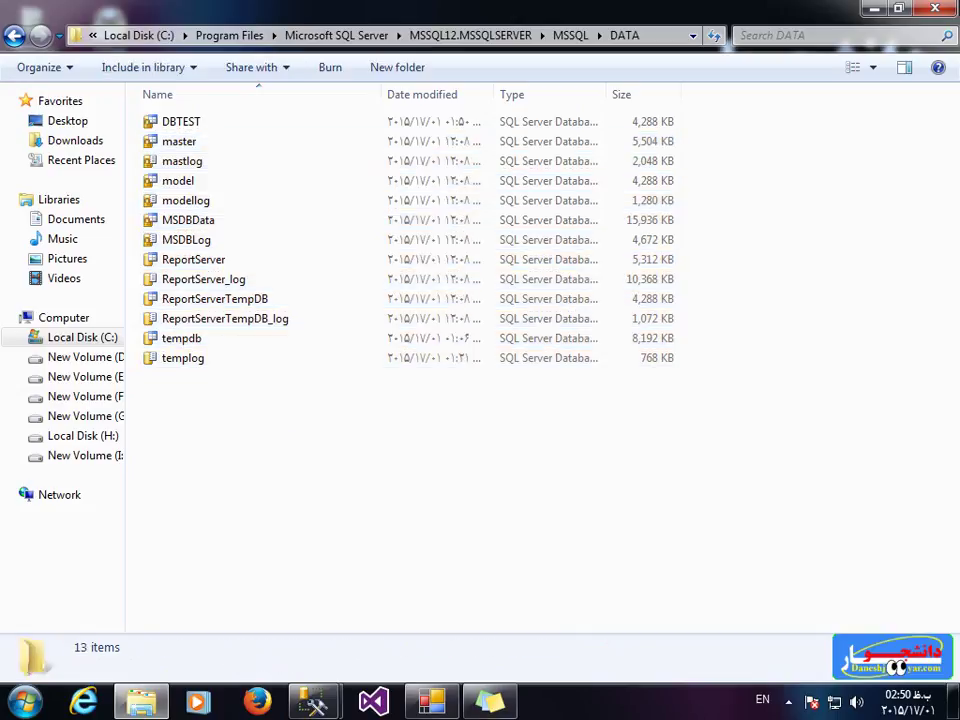
Close Windows Explorer and set the new database's compatibility level to SQL Server 2008 (100)
{"action": "left_click", "coordinate": [922, 12]}
{"action": "left_click", "coordinate": [553, 192]}
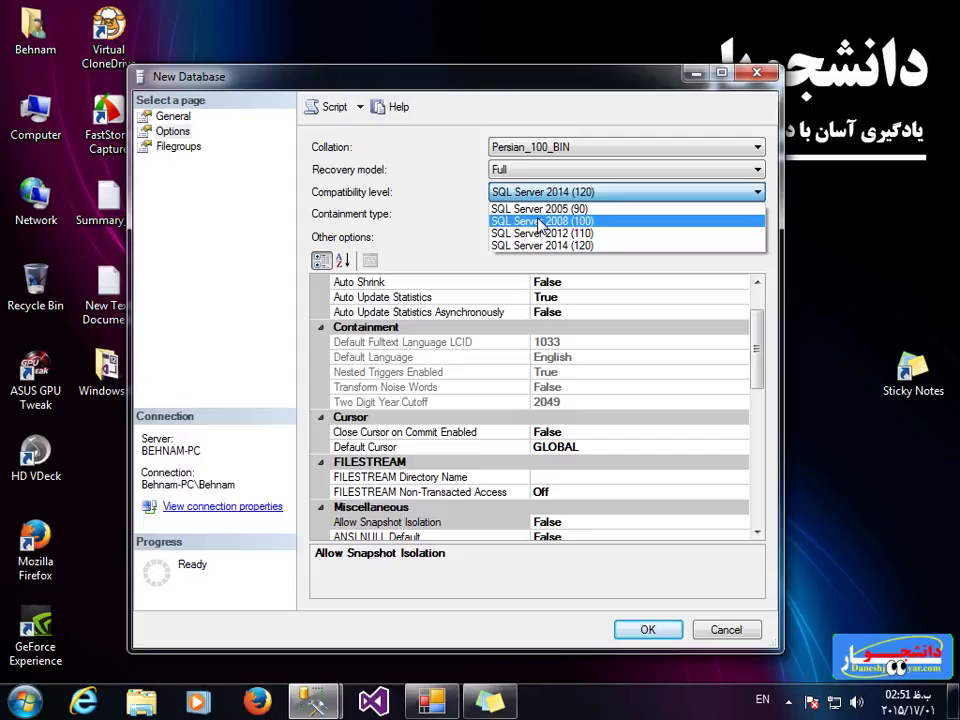
{"action": "left_click", "coordinate": [394, 176]}
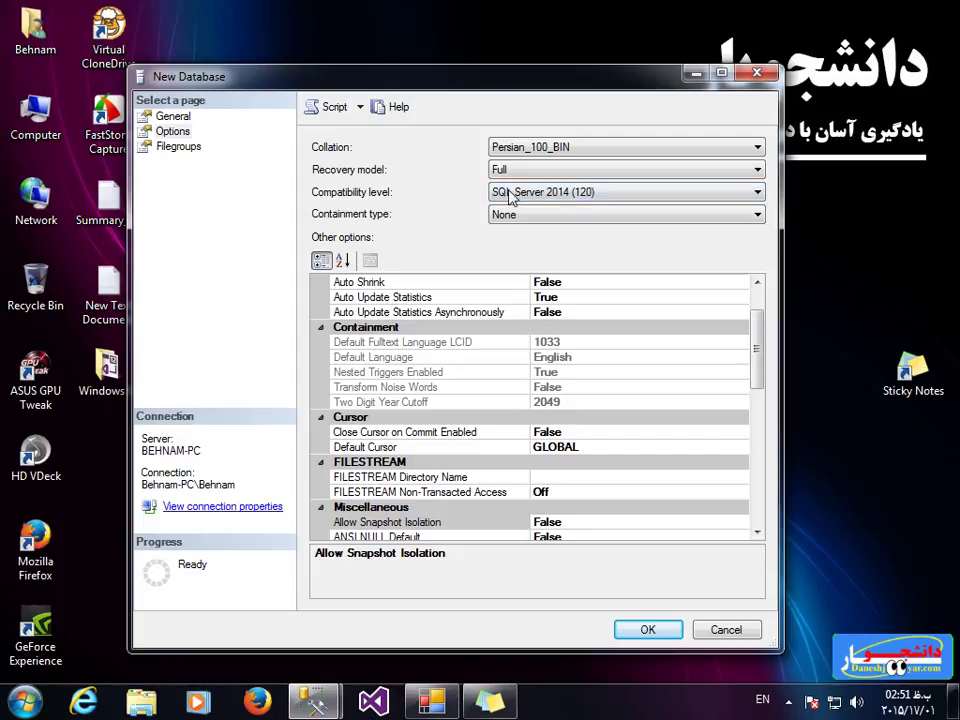
{"action": "left_click", "coordinate": [514, 195]}
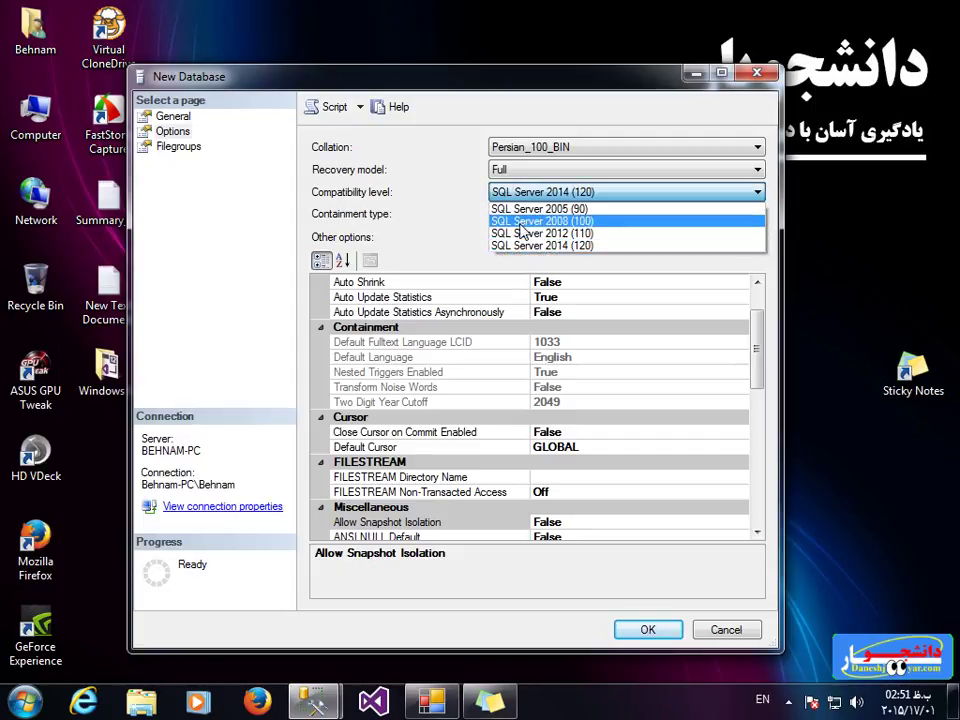
{"action": "left_click", "coordinate": [522, 221]}
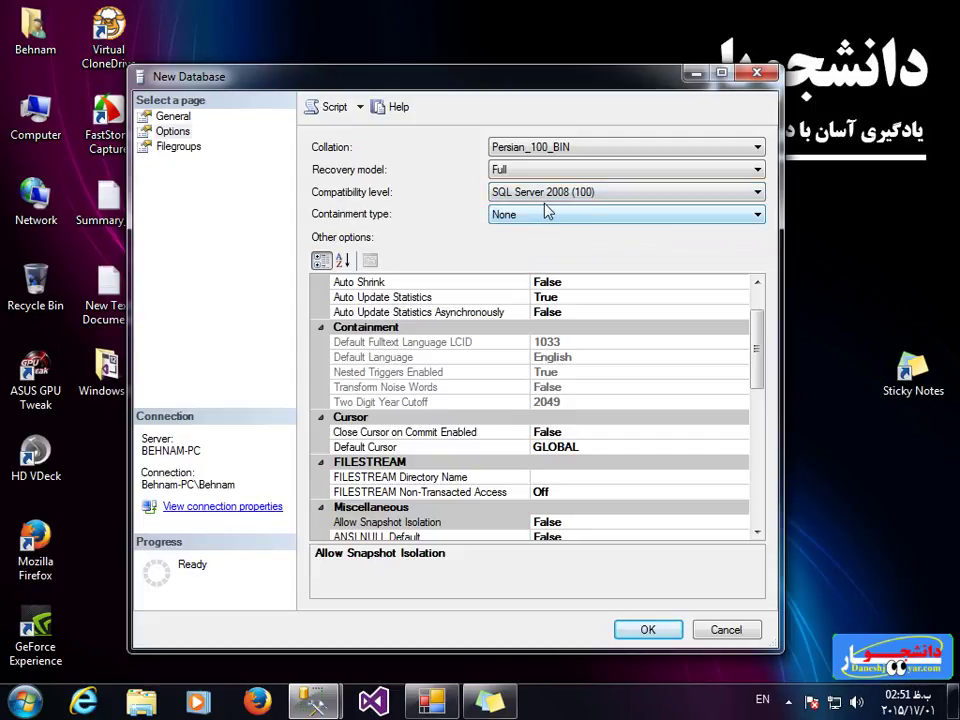